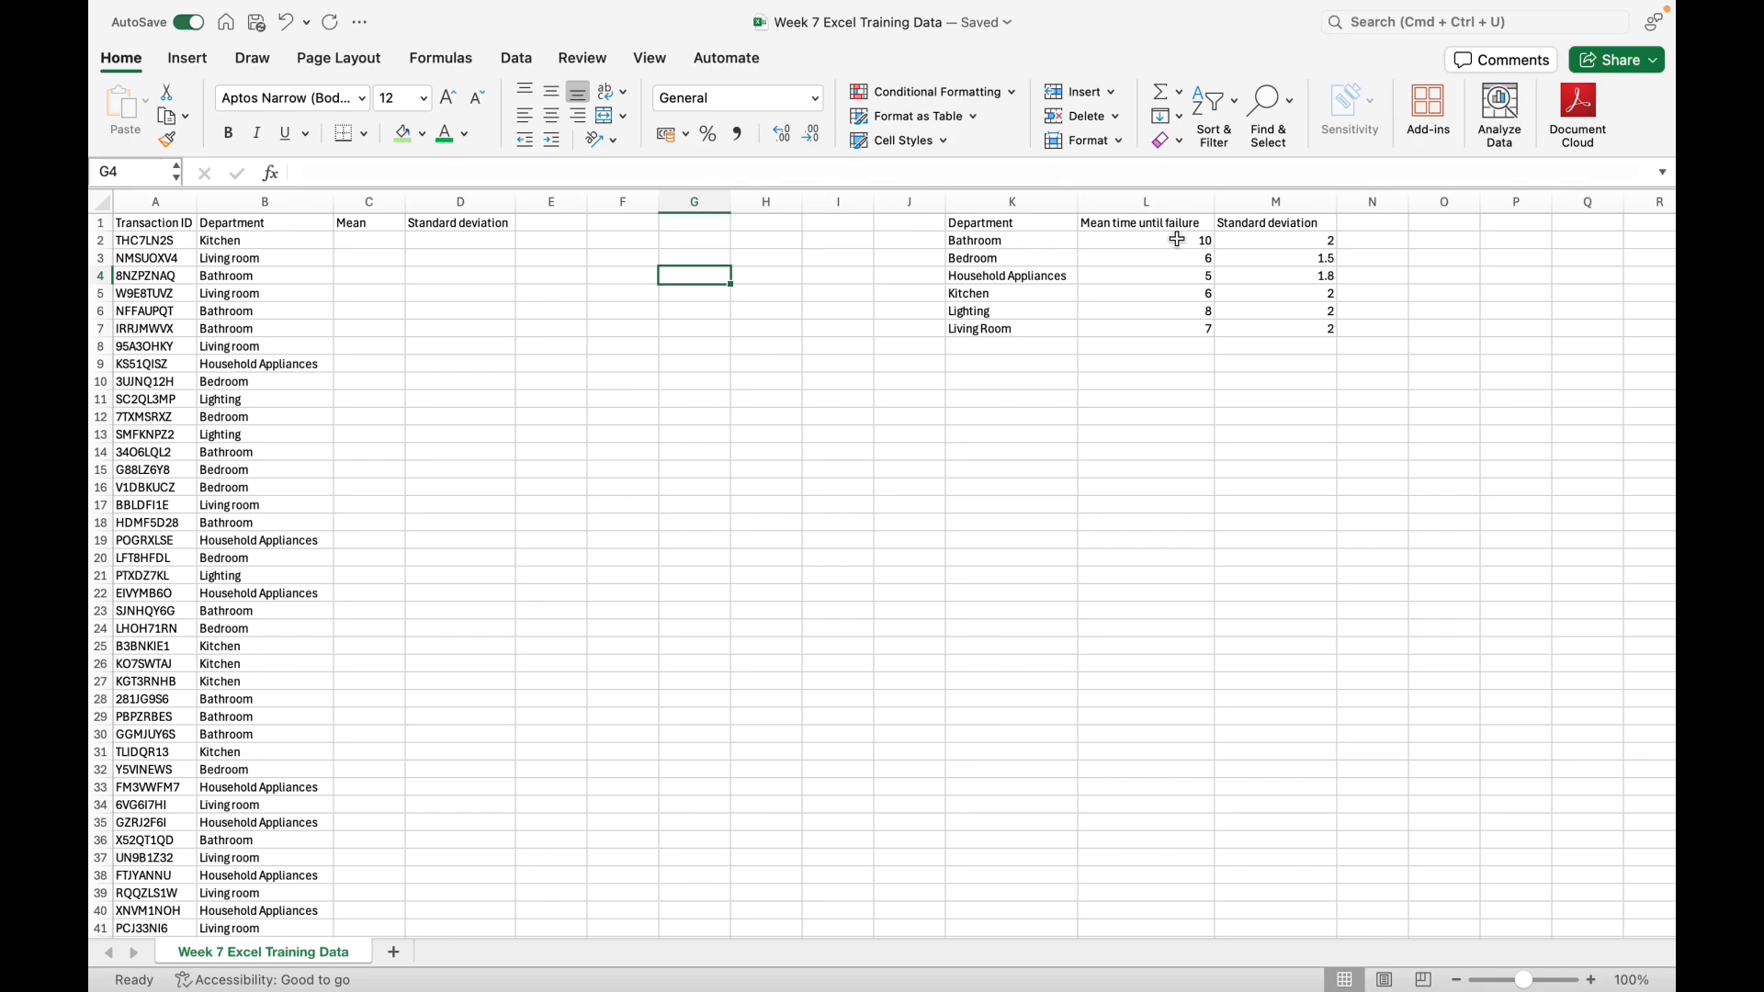
Step: Start a VLOOKUP formula in C2 that looks up the department in B2 within the table range K2:L7
left_click_drag(1172, 240, 1179, 328)
left_click(379, 240)
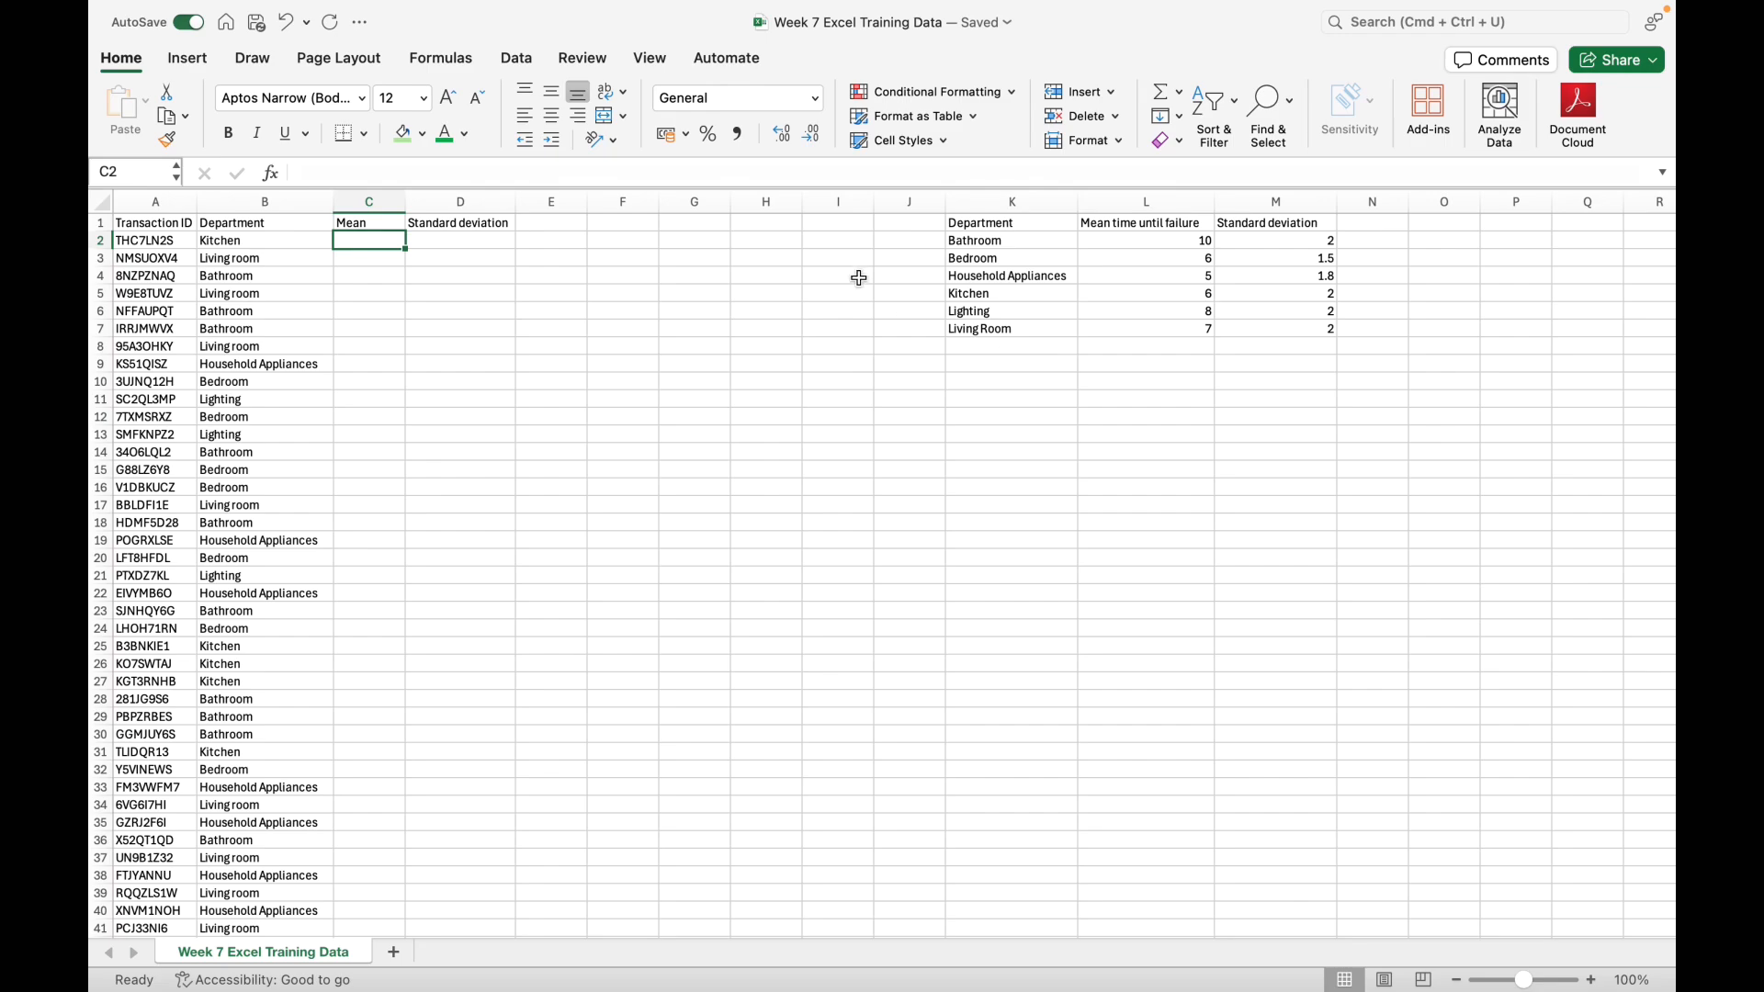
type("=")
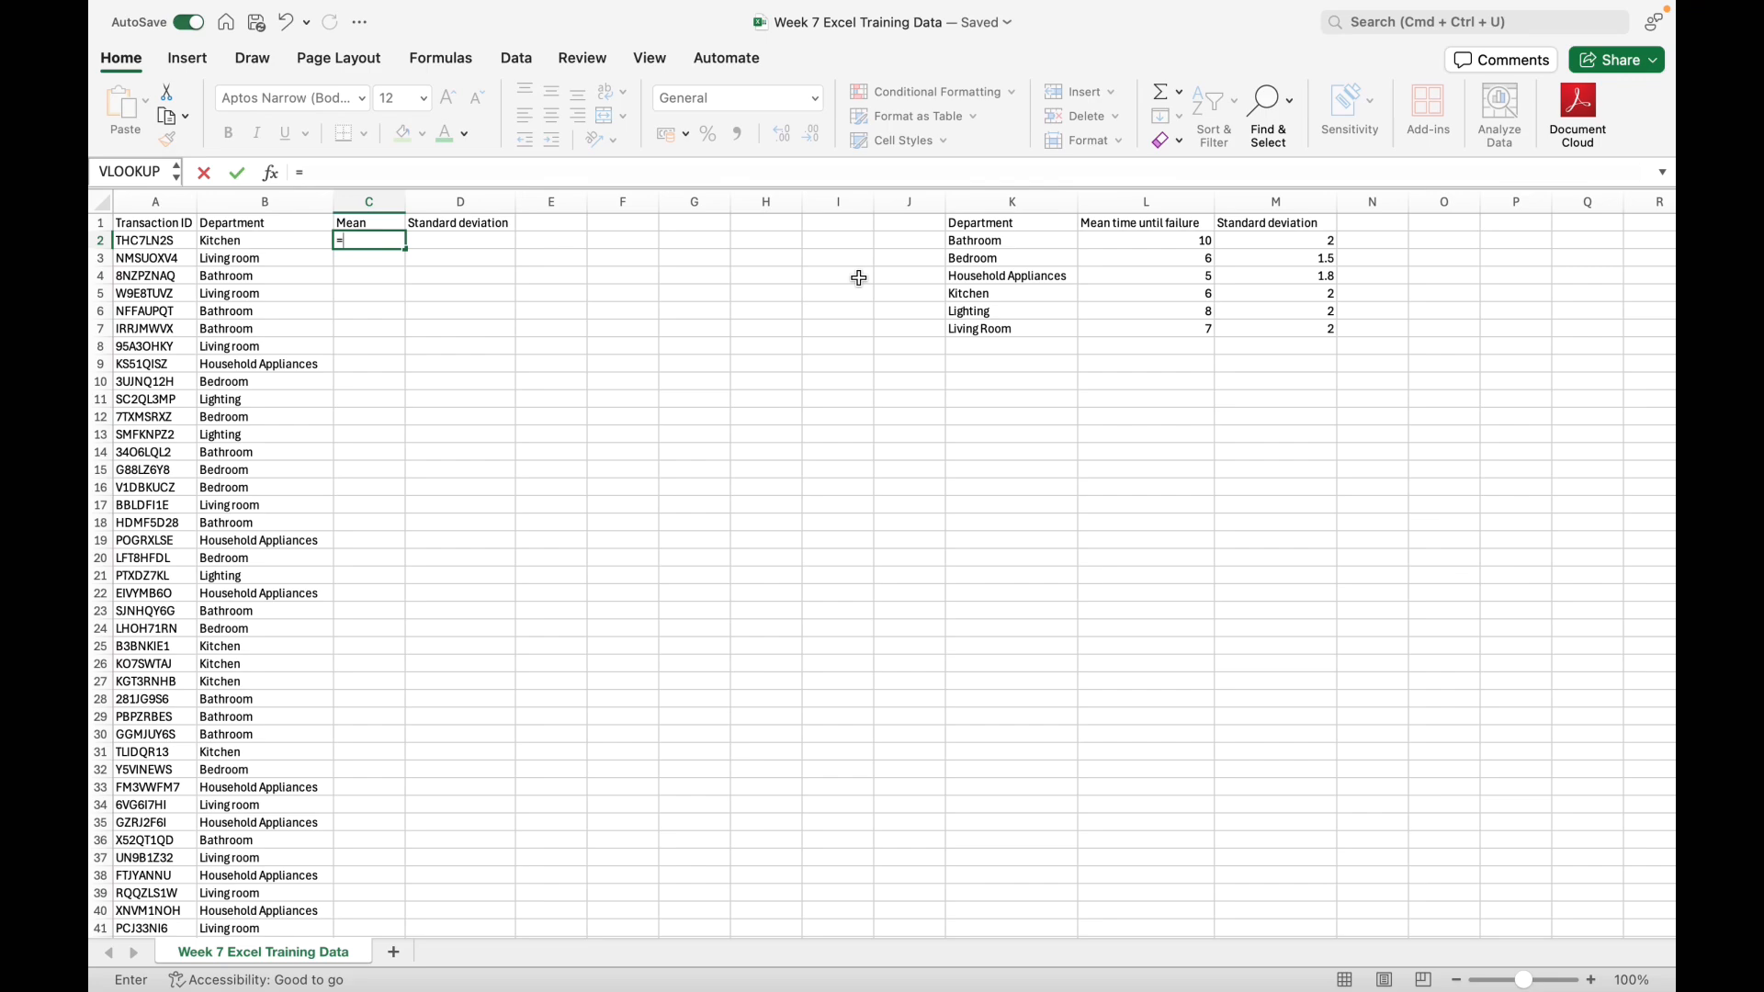
type("VLOOKUP(")
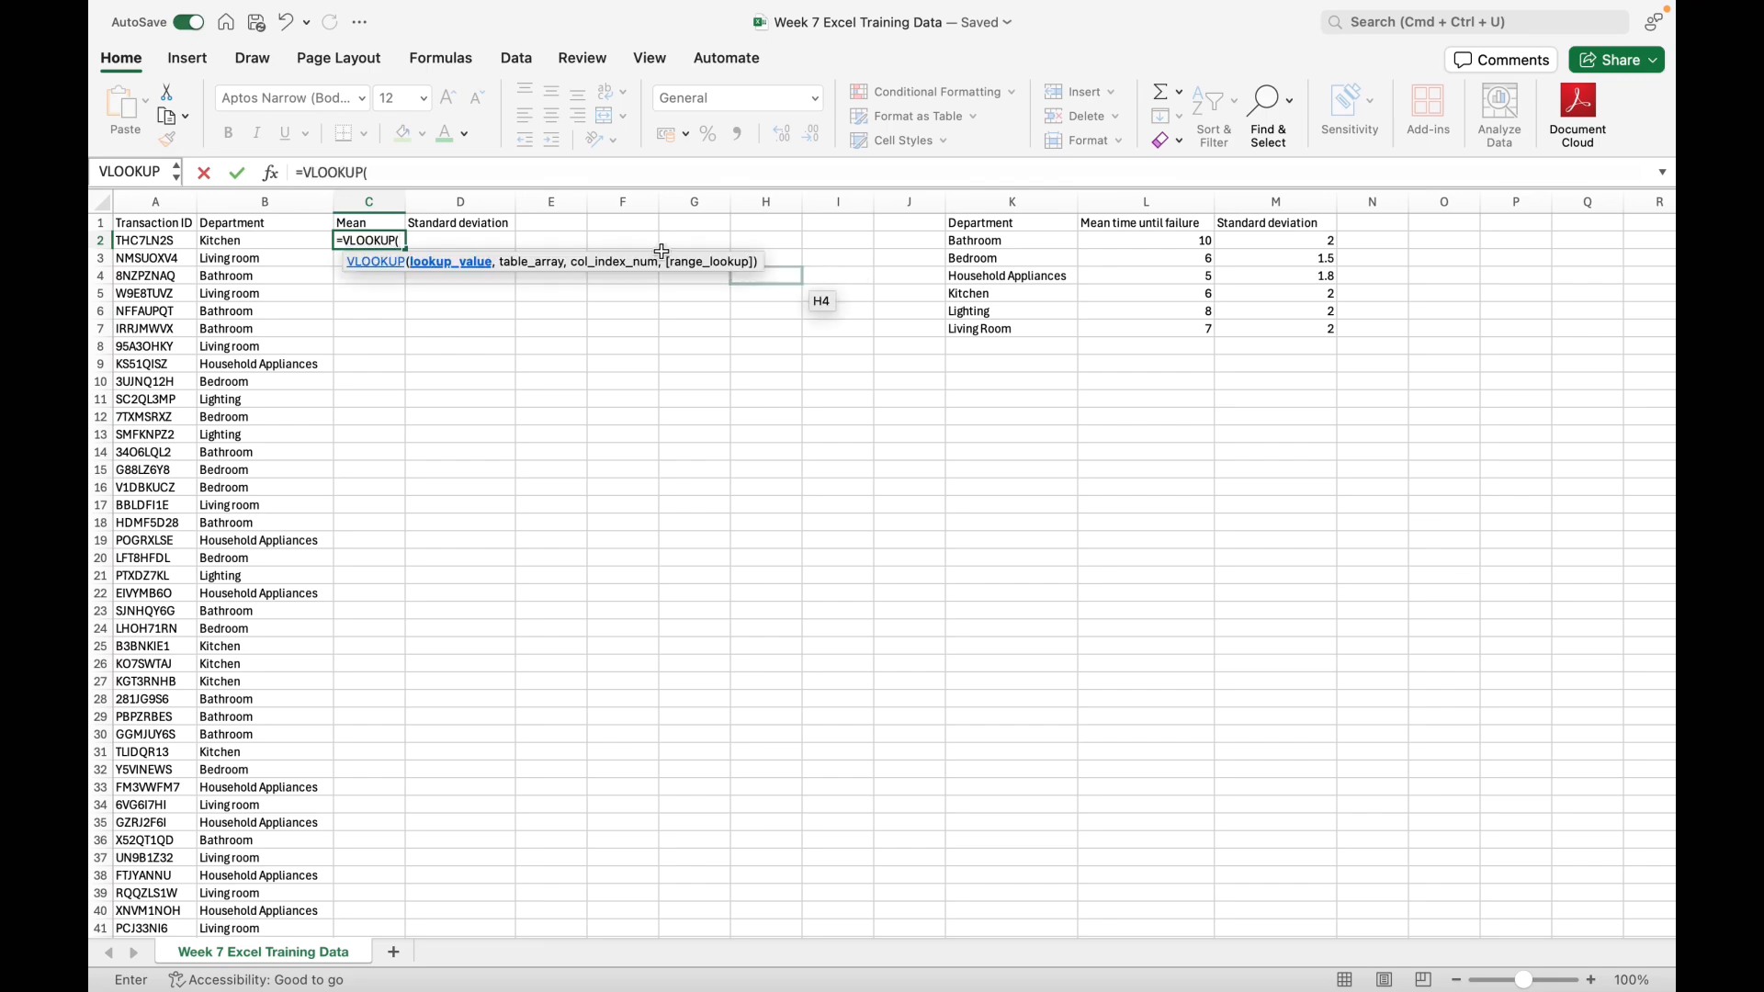
left_click(266, 240)
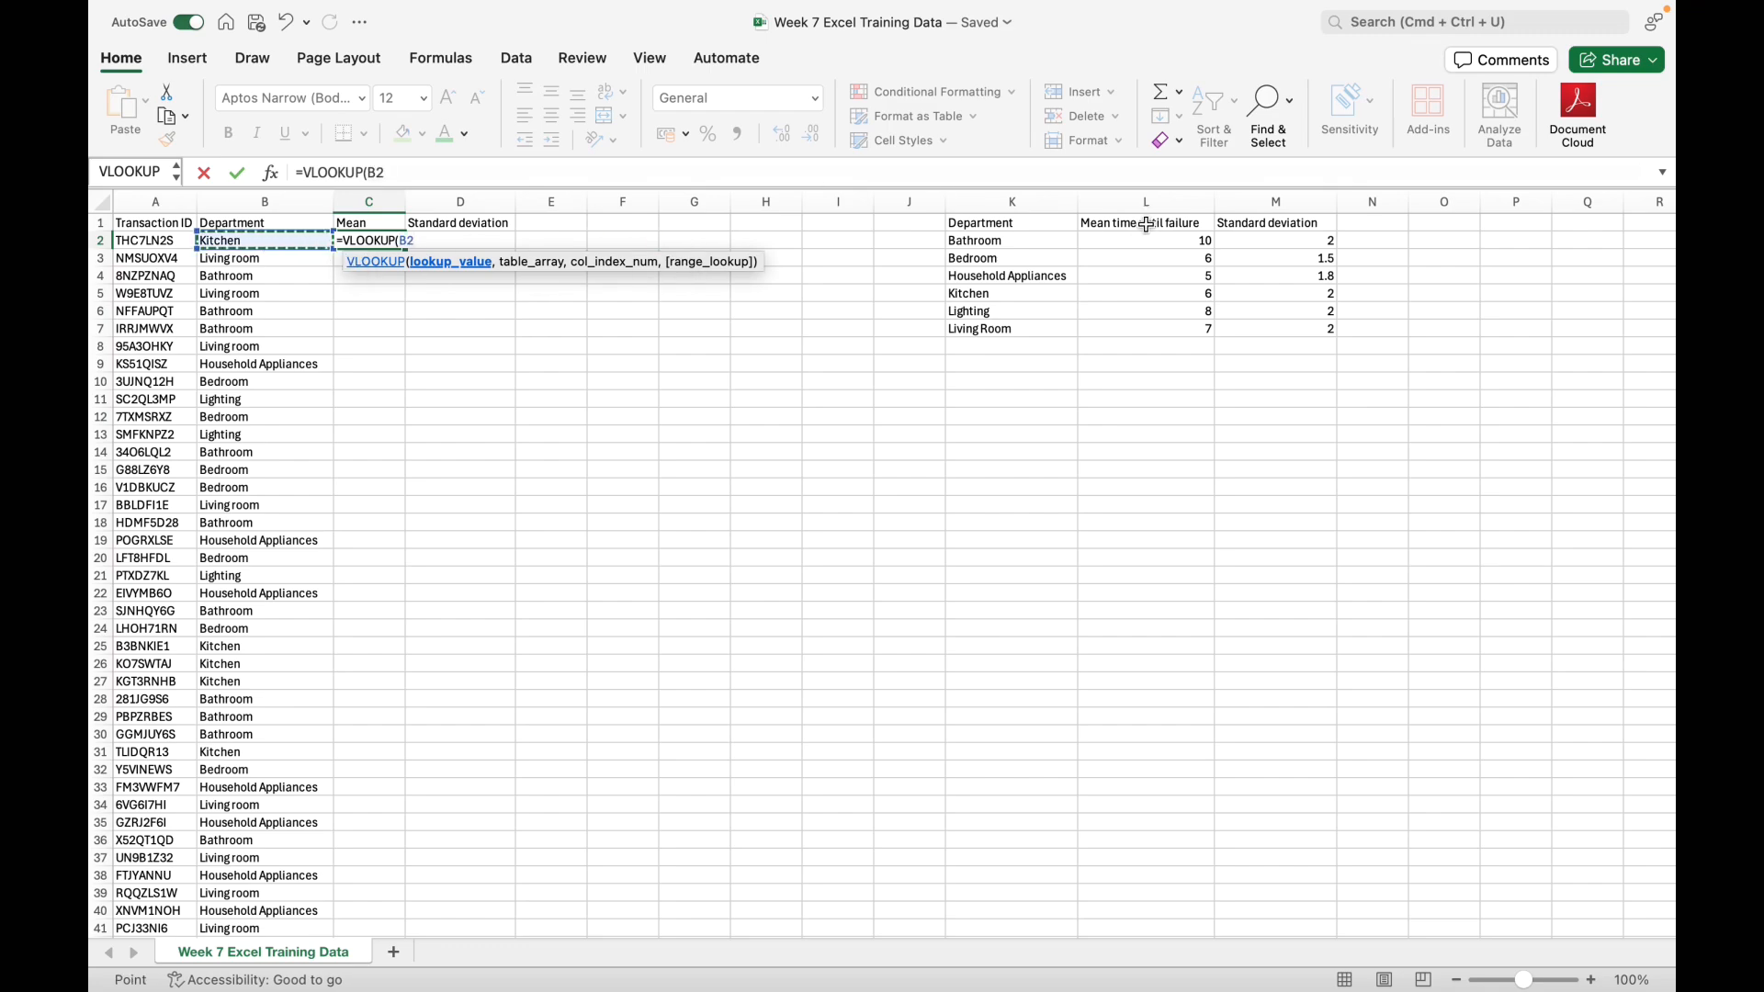
type(",")
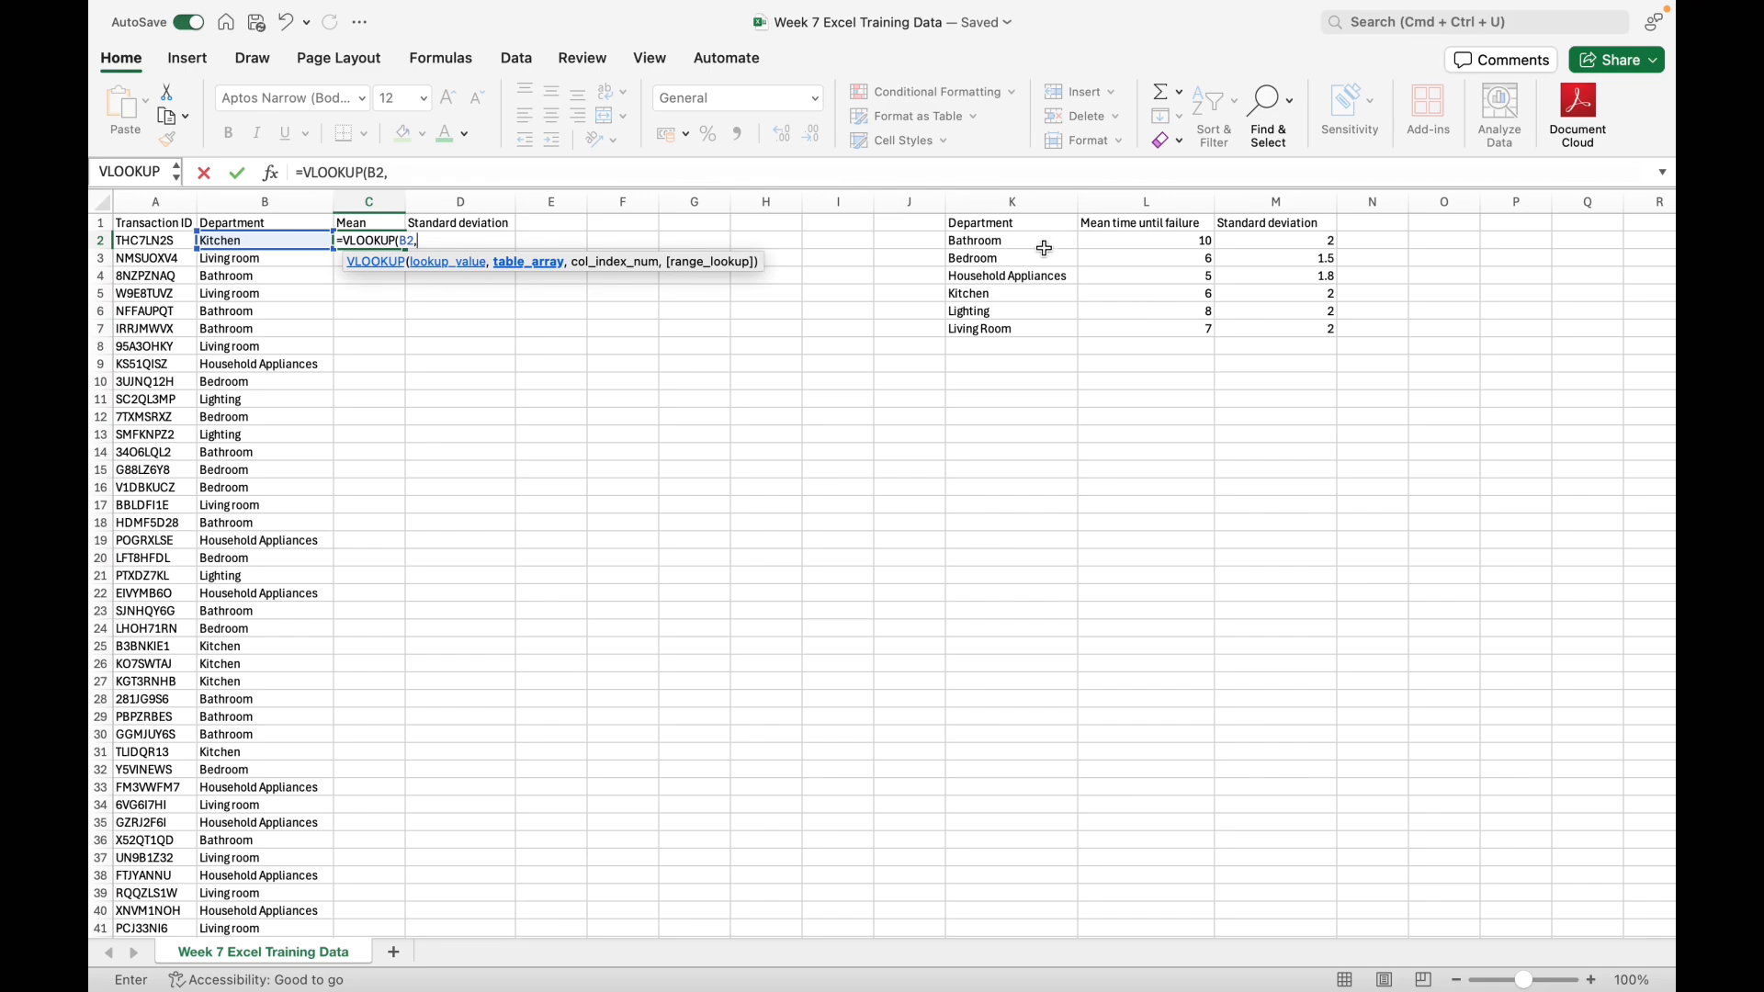
left_click_drag(1023, 240, 1160, 329)
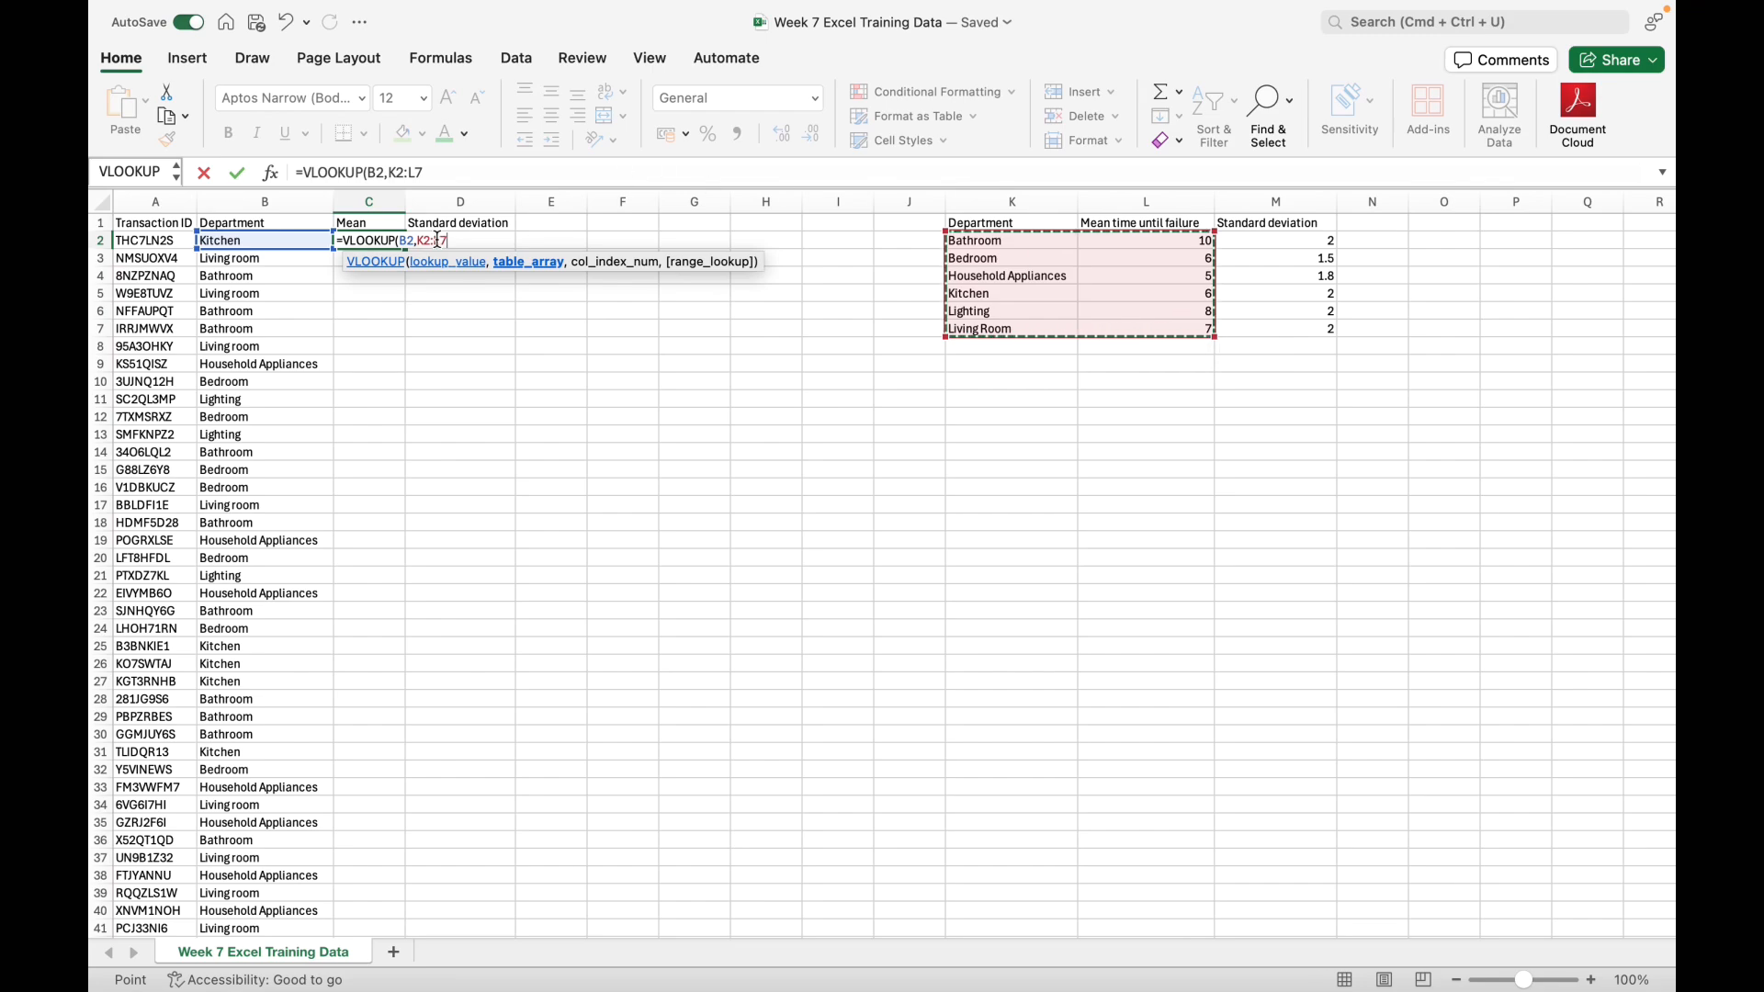
Step: Complete the VLOOKUP in C2 with column index 2 and FALSE for an exact match
type(",")
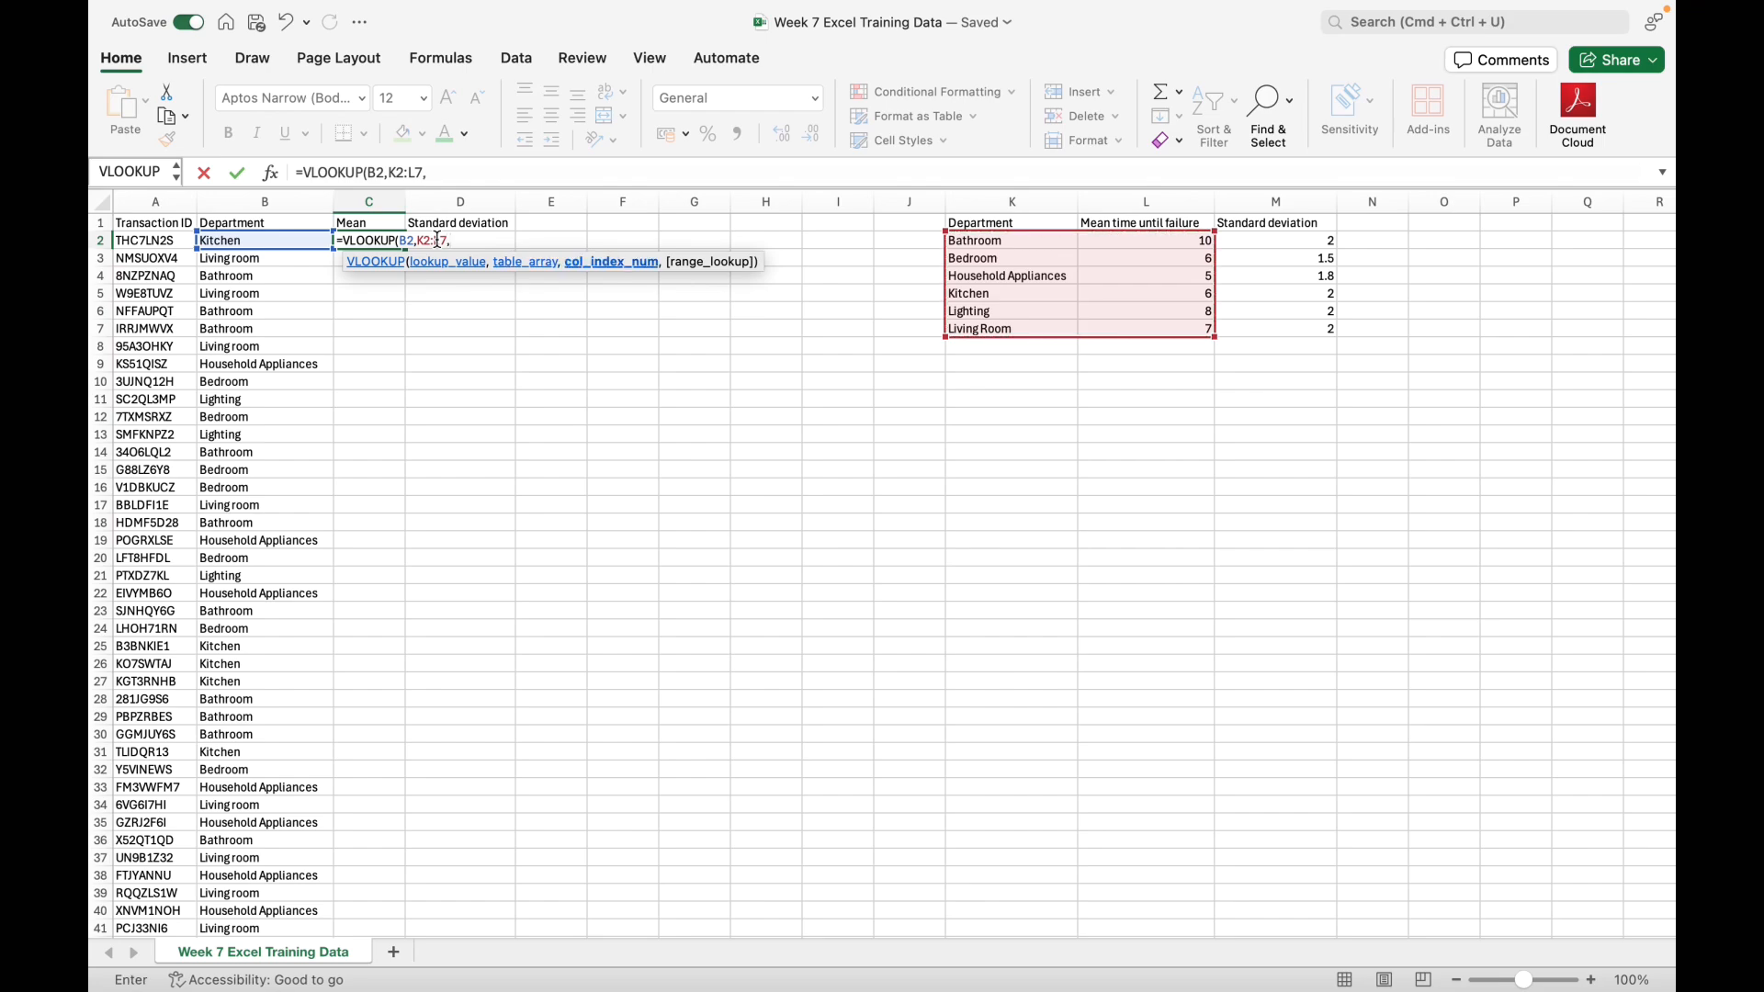
type("2")
type(",")
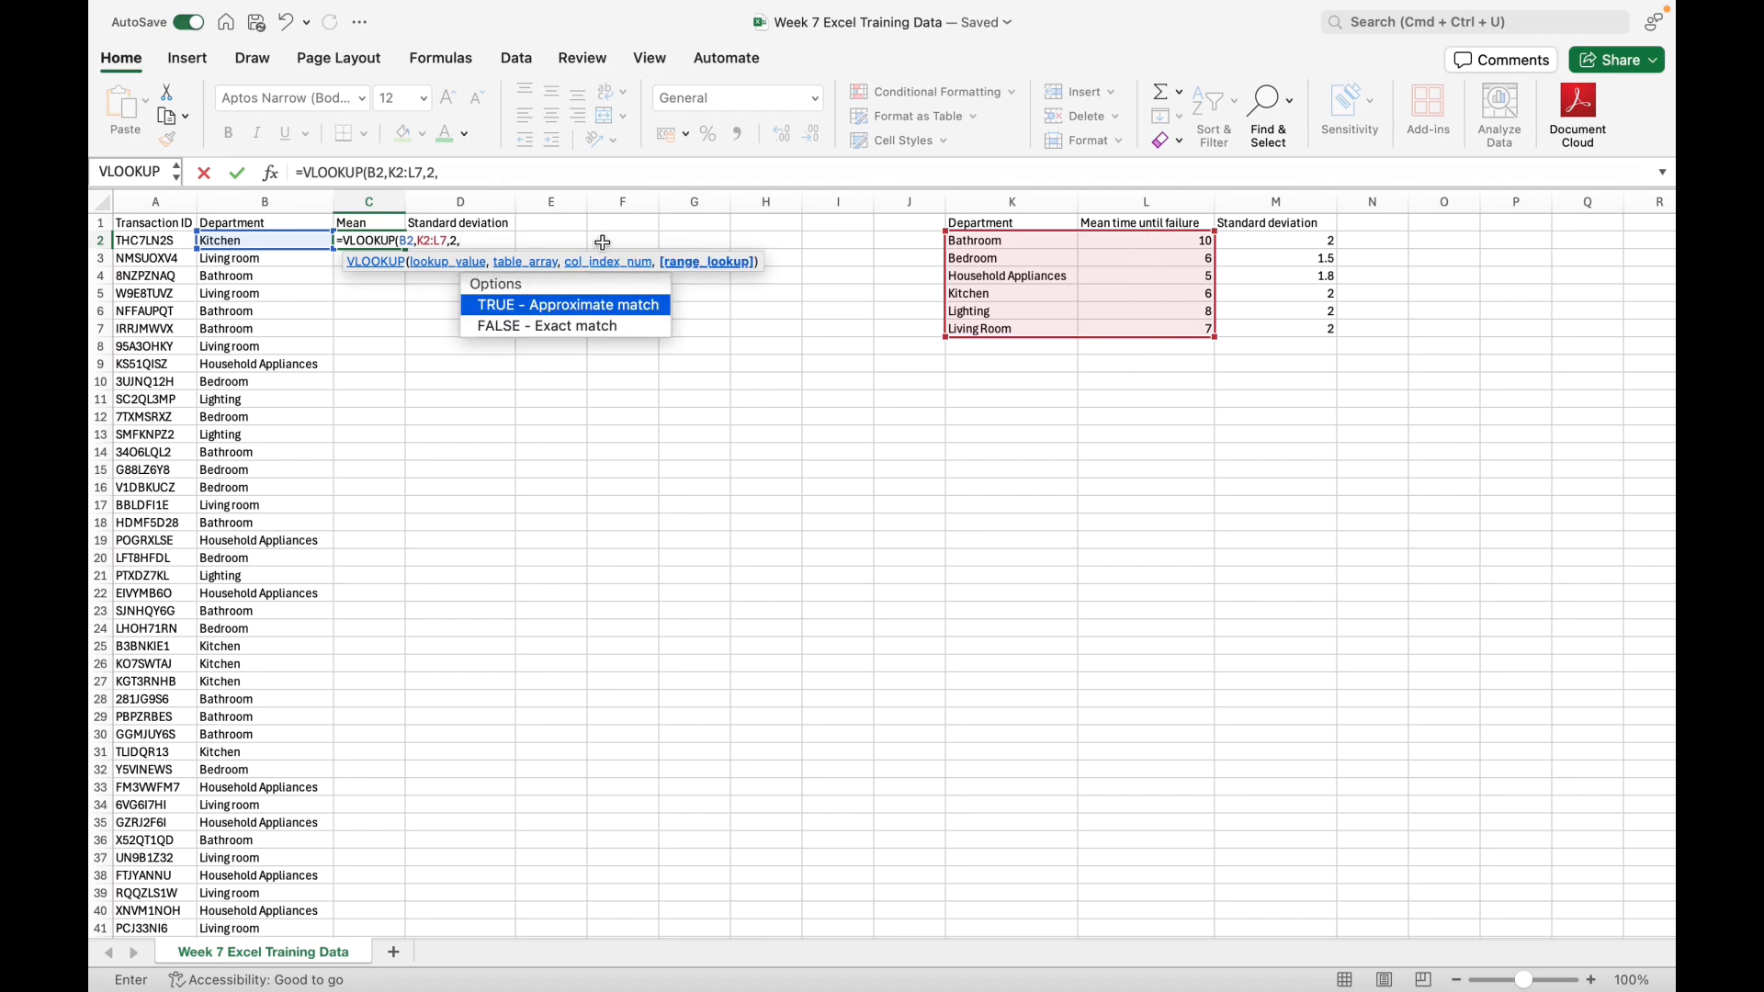
type("FALSE)")
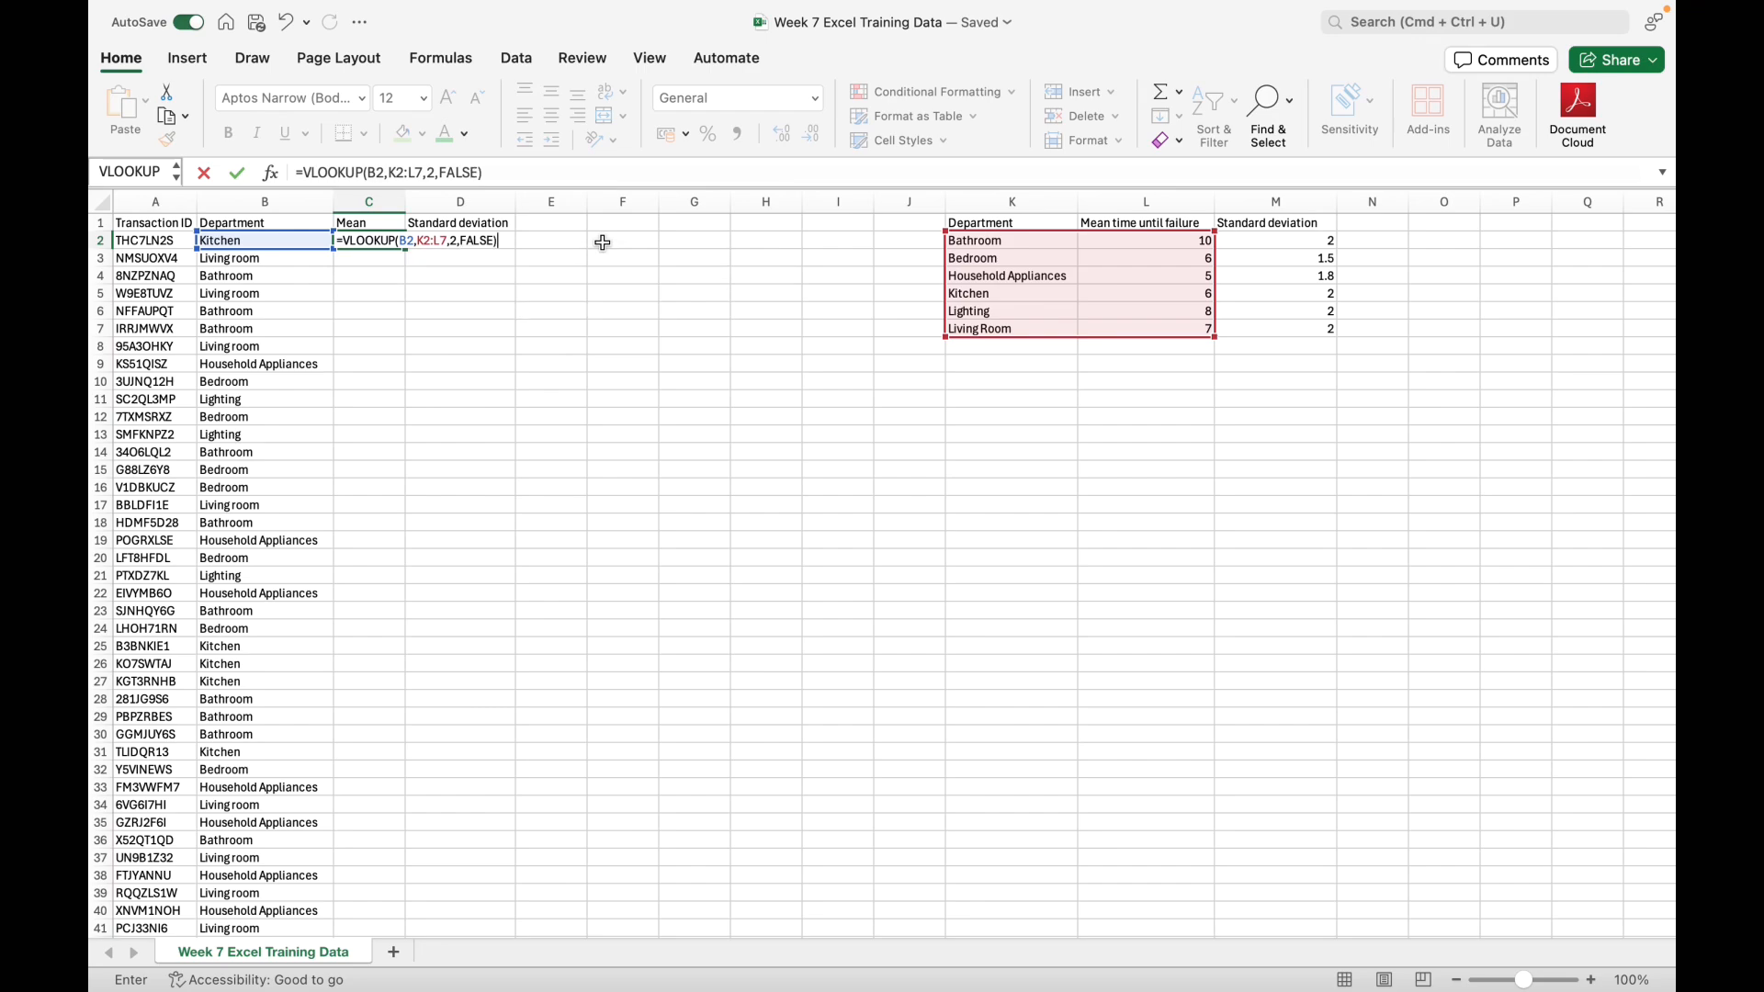
key("Return")
Step: Lock the rows of the lookup range in the C2 formula so it reads K$2:L$7
left_click(374, 239)
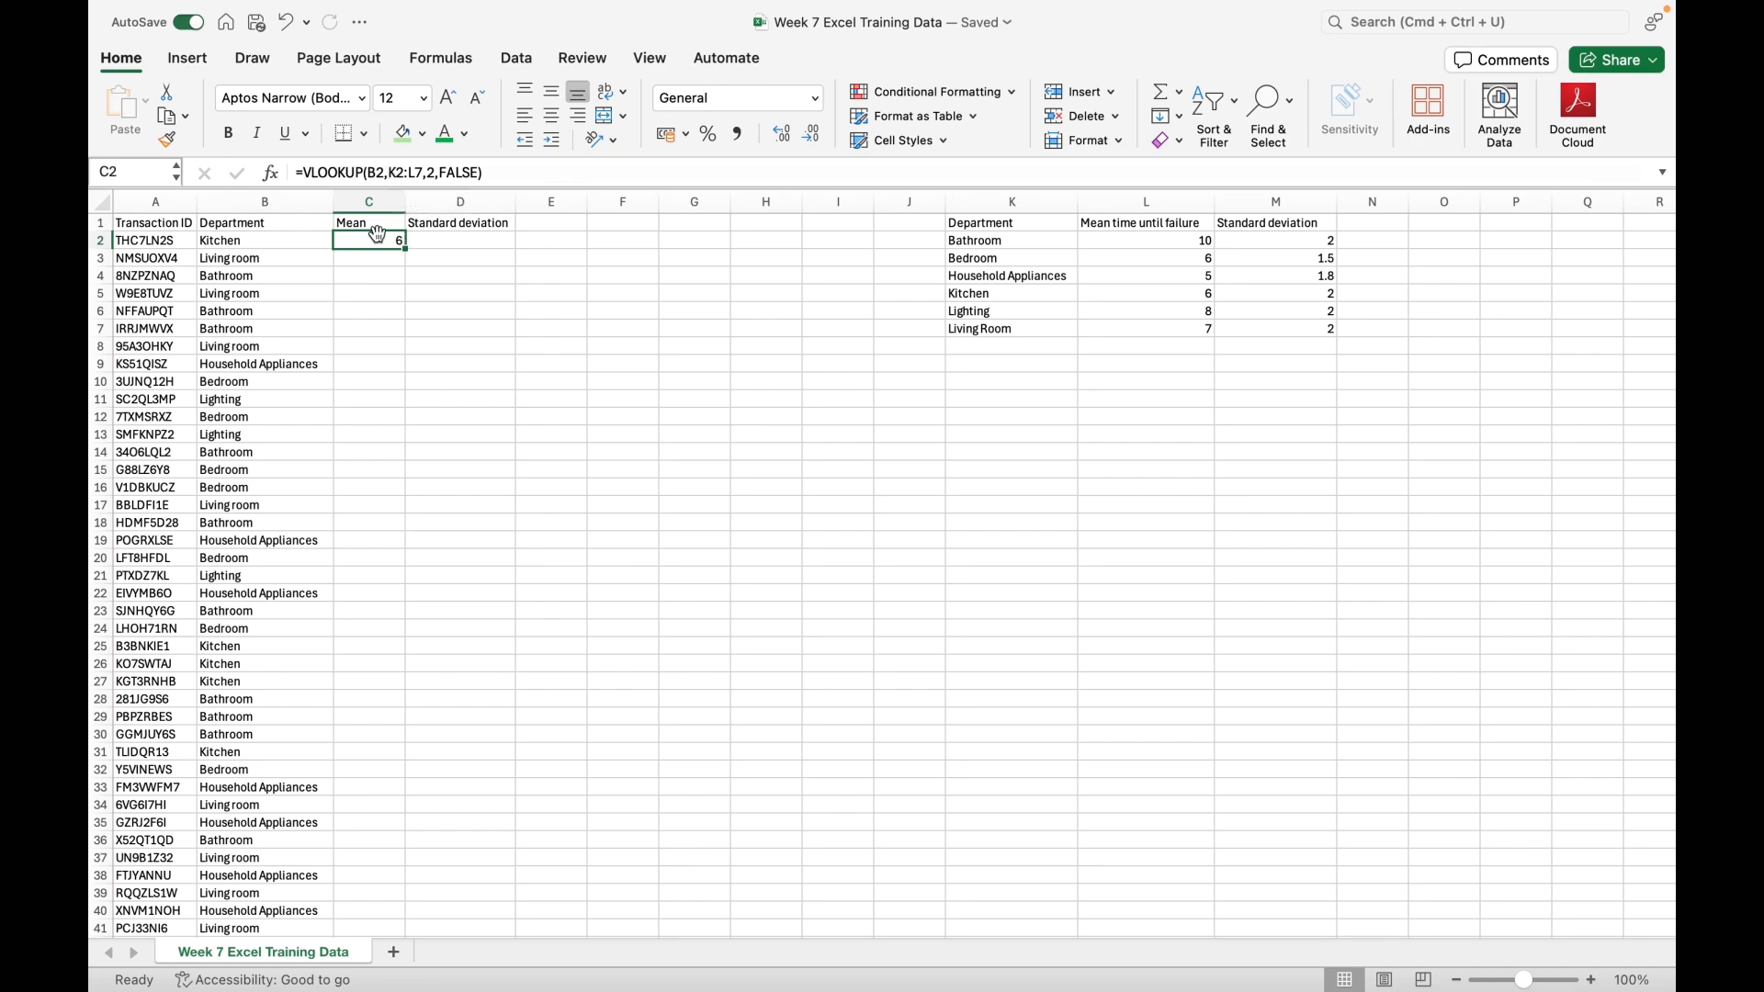
left_click(391, 172)
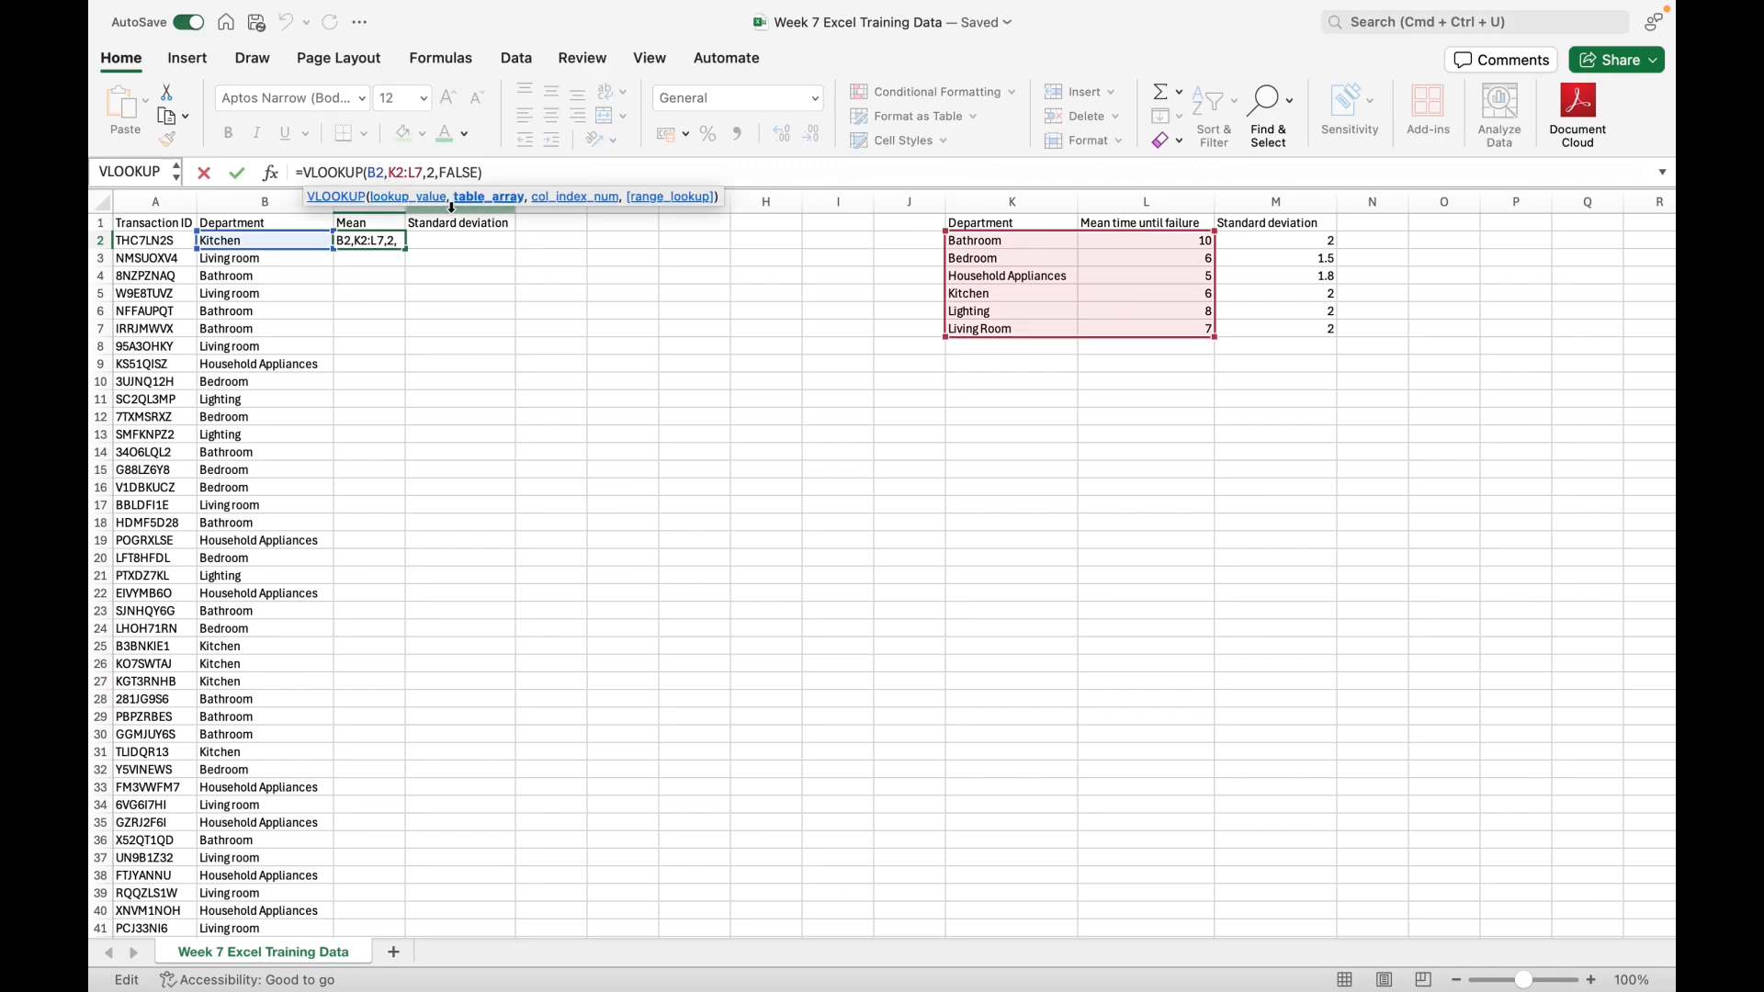
type("$K2:$")
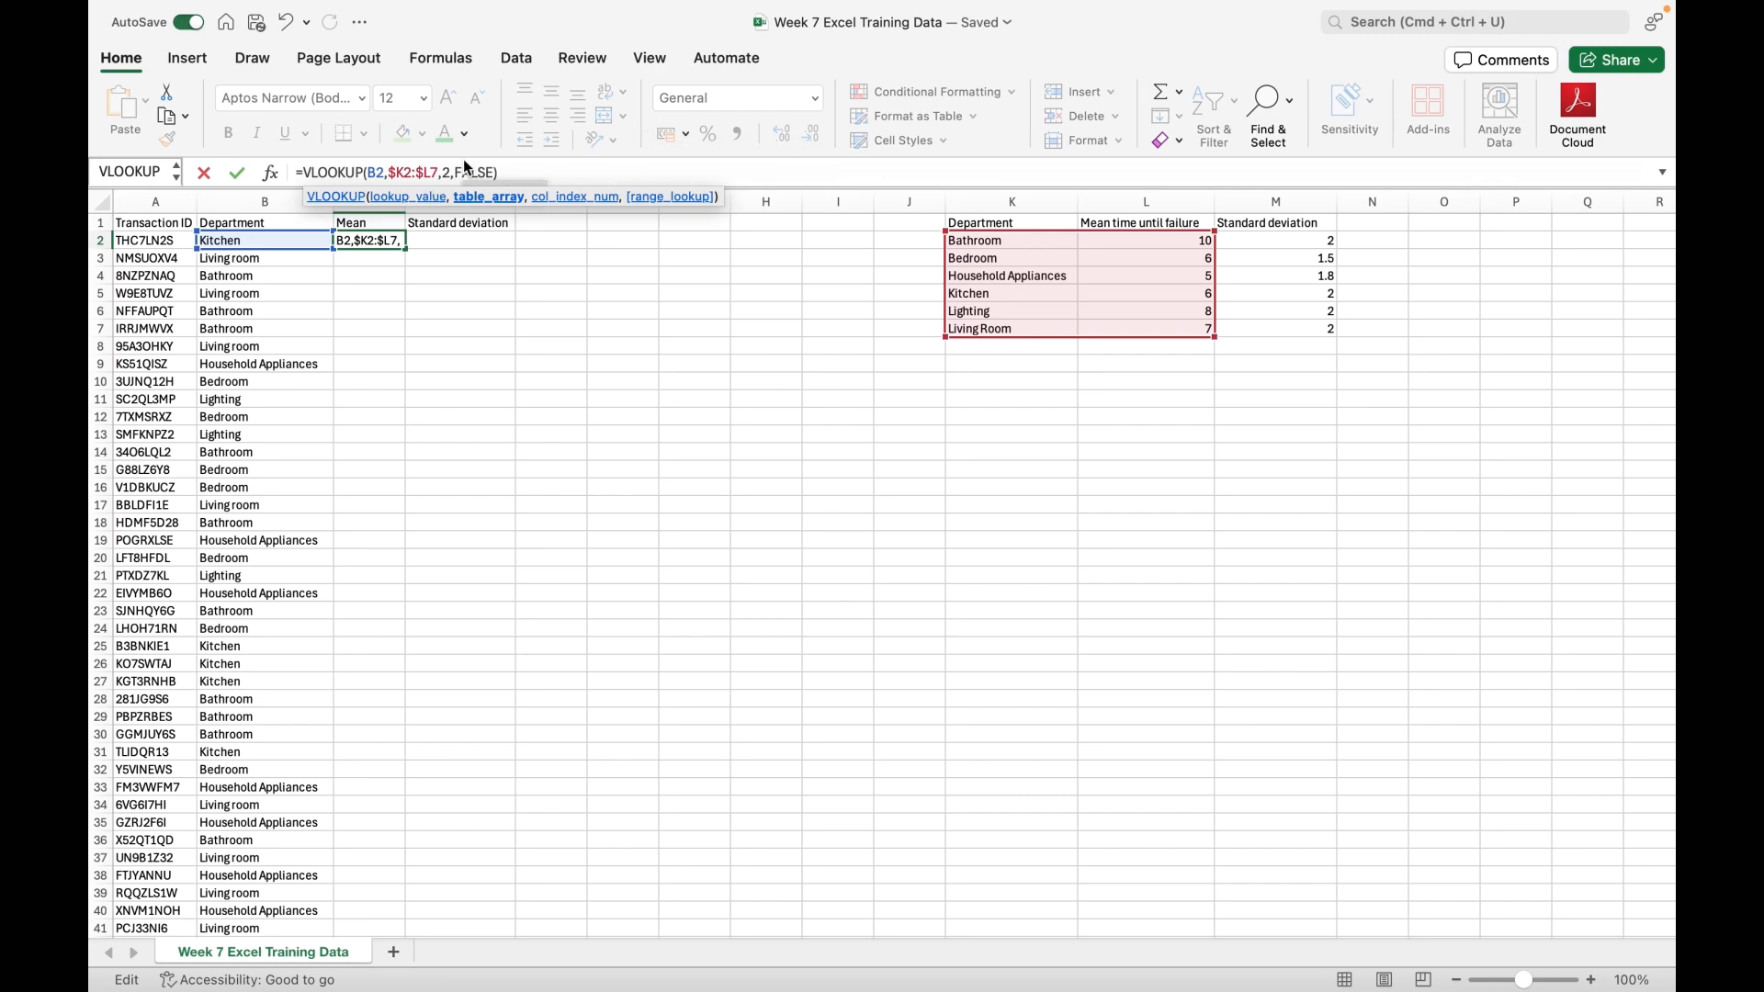
key("BackSpace")
key("Right")
type("$")
left_click(397, 173)
key("BackSpace")
key("Return")
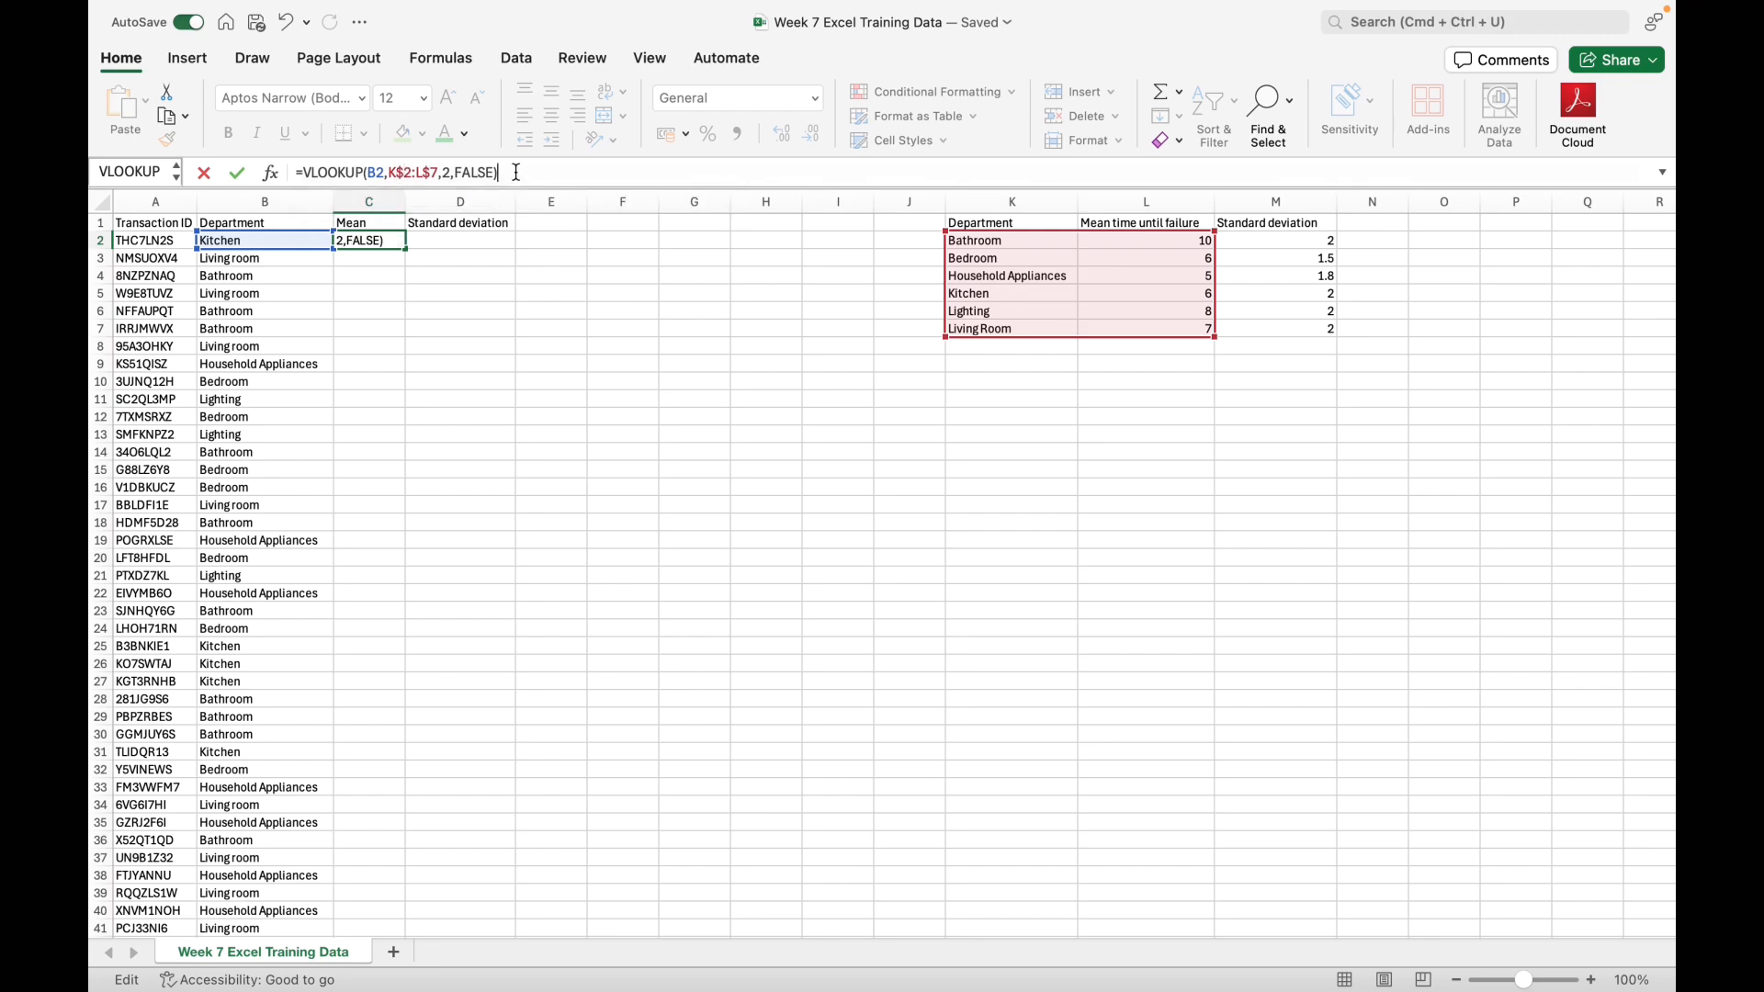
Step: Fill the C2 lookup formula down the Mean column for all transactions
left_click(382, 241)
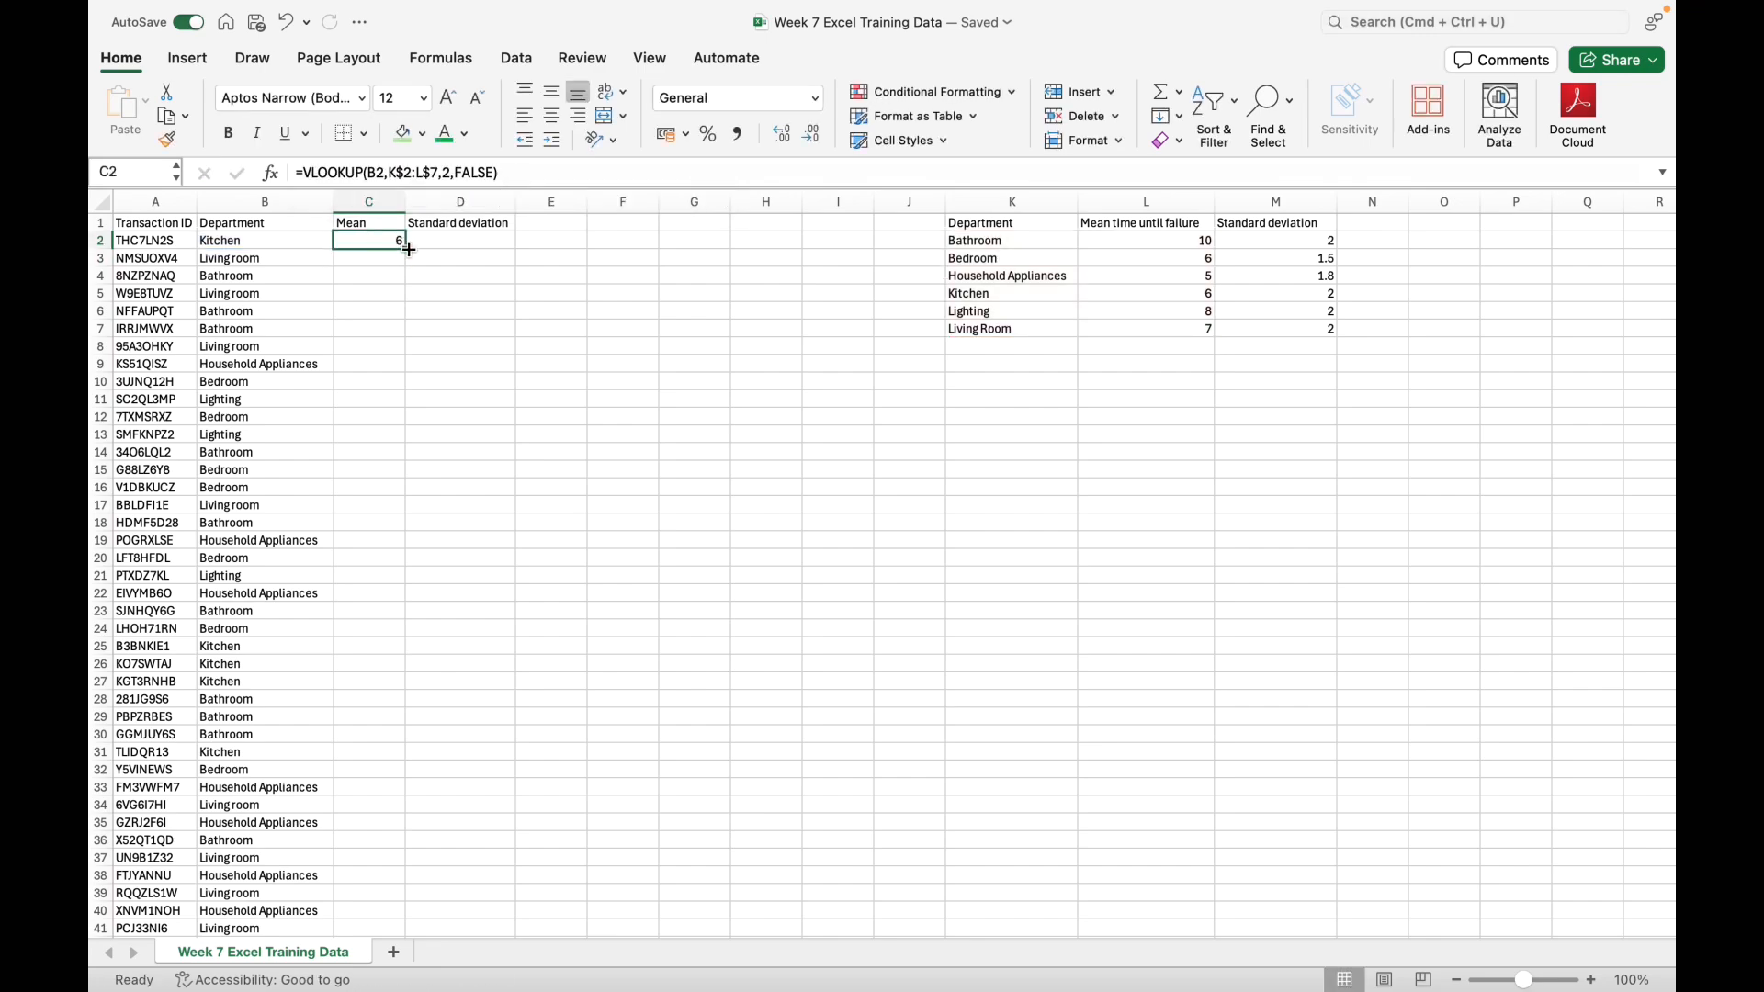
left_click(406, 250)
left_click_drag(406, 250, 405, 965)
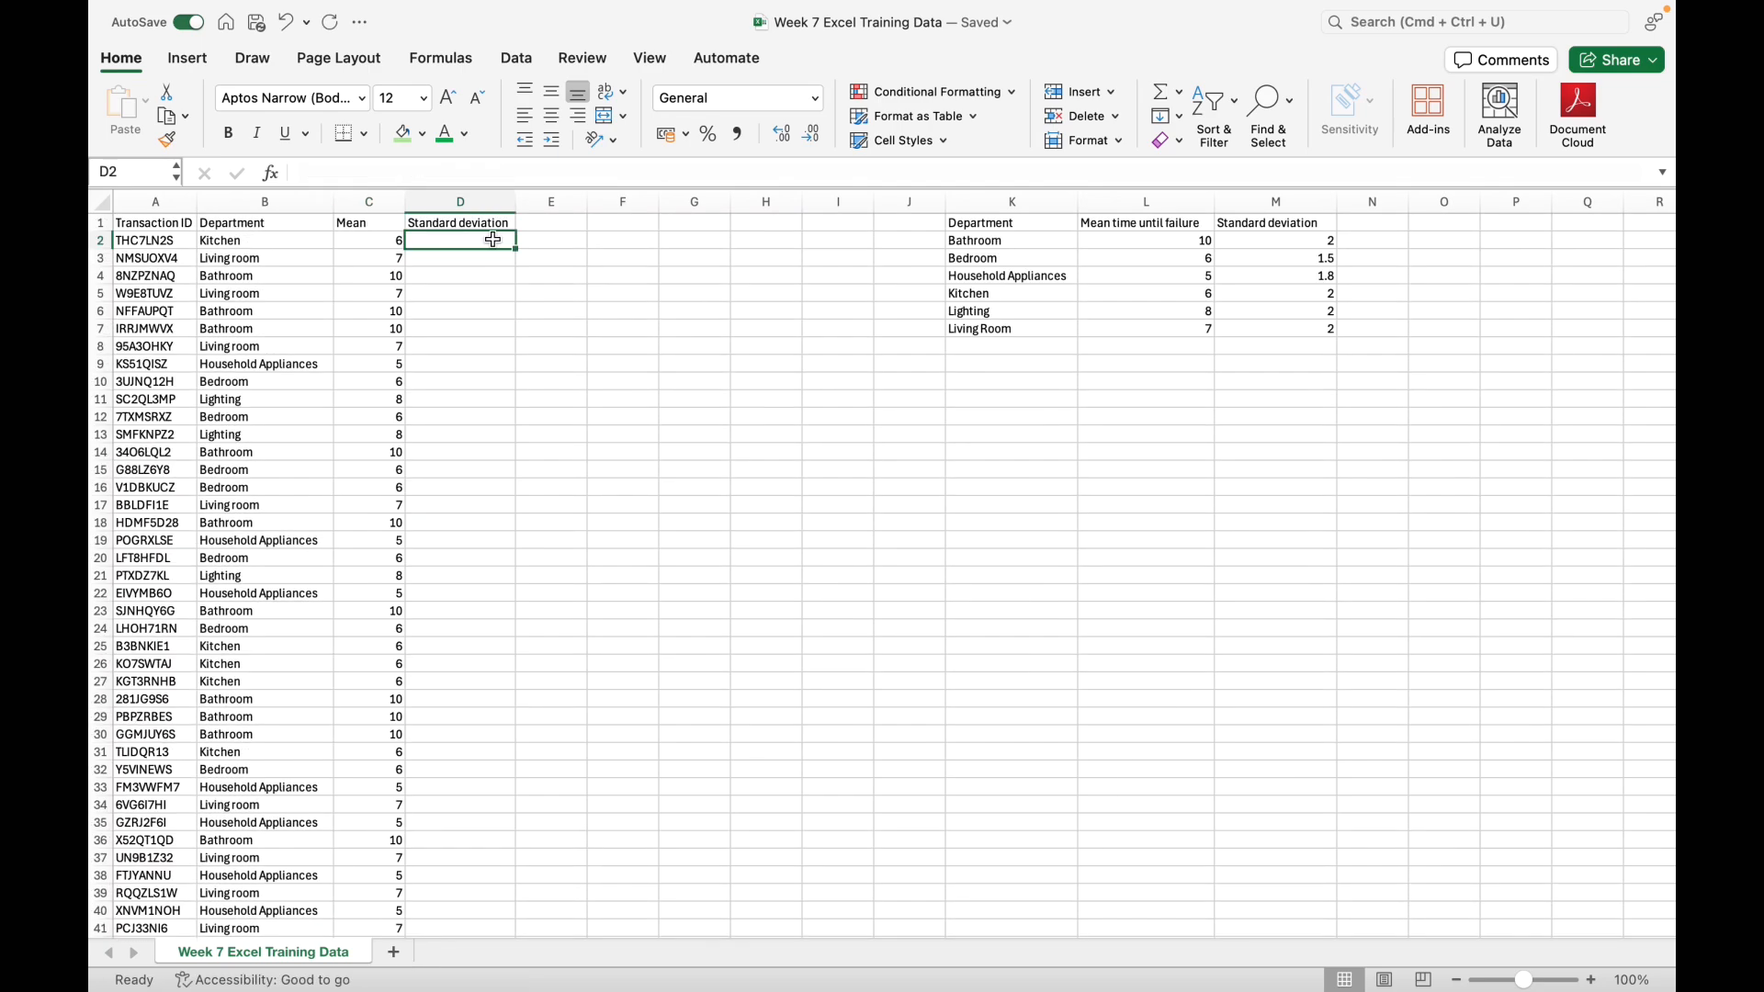
Step: Start a VLOOKUP formula in D2 that looks up B2 within the table range K2:M7
left_click(493, 240)
type("=")
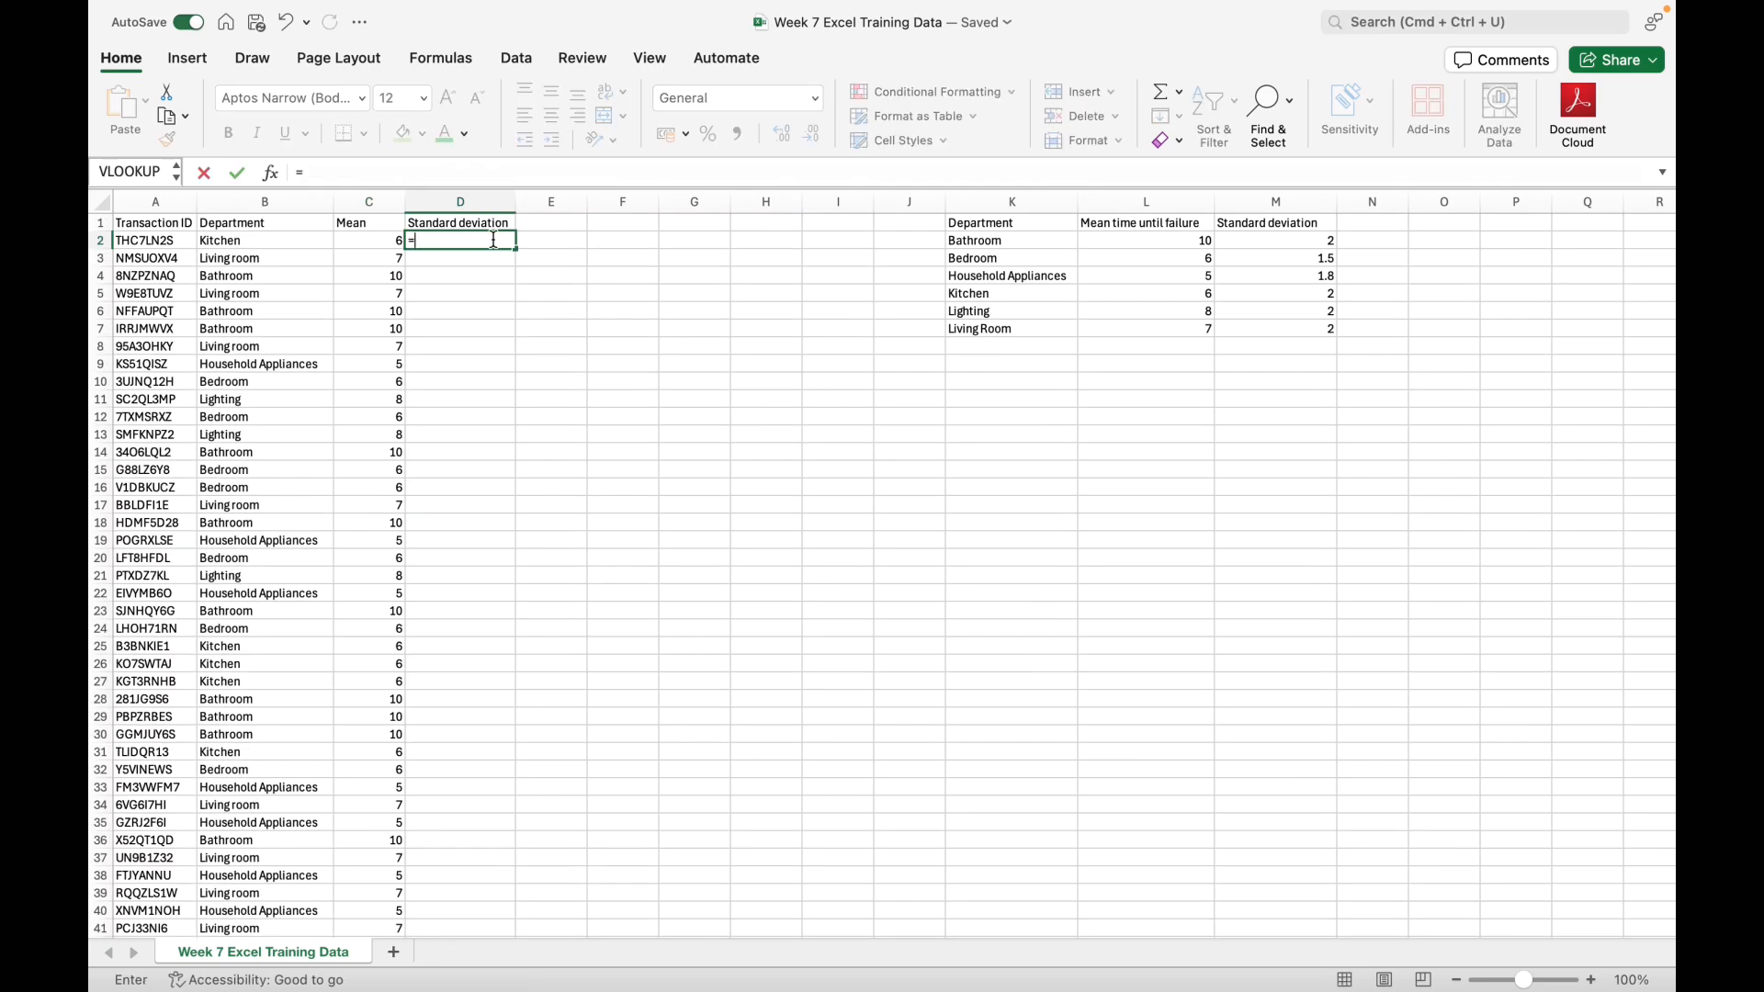
type("VLOOKUP(")
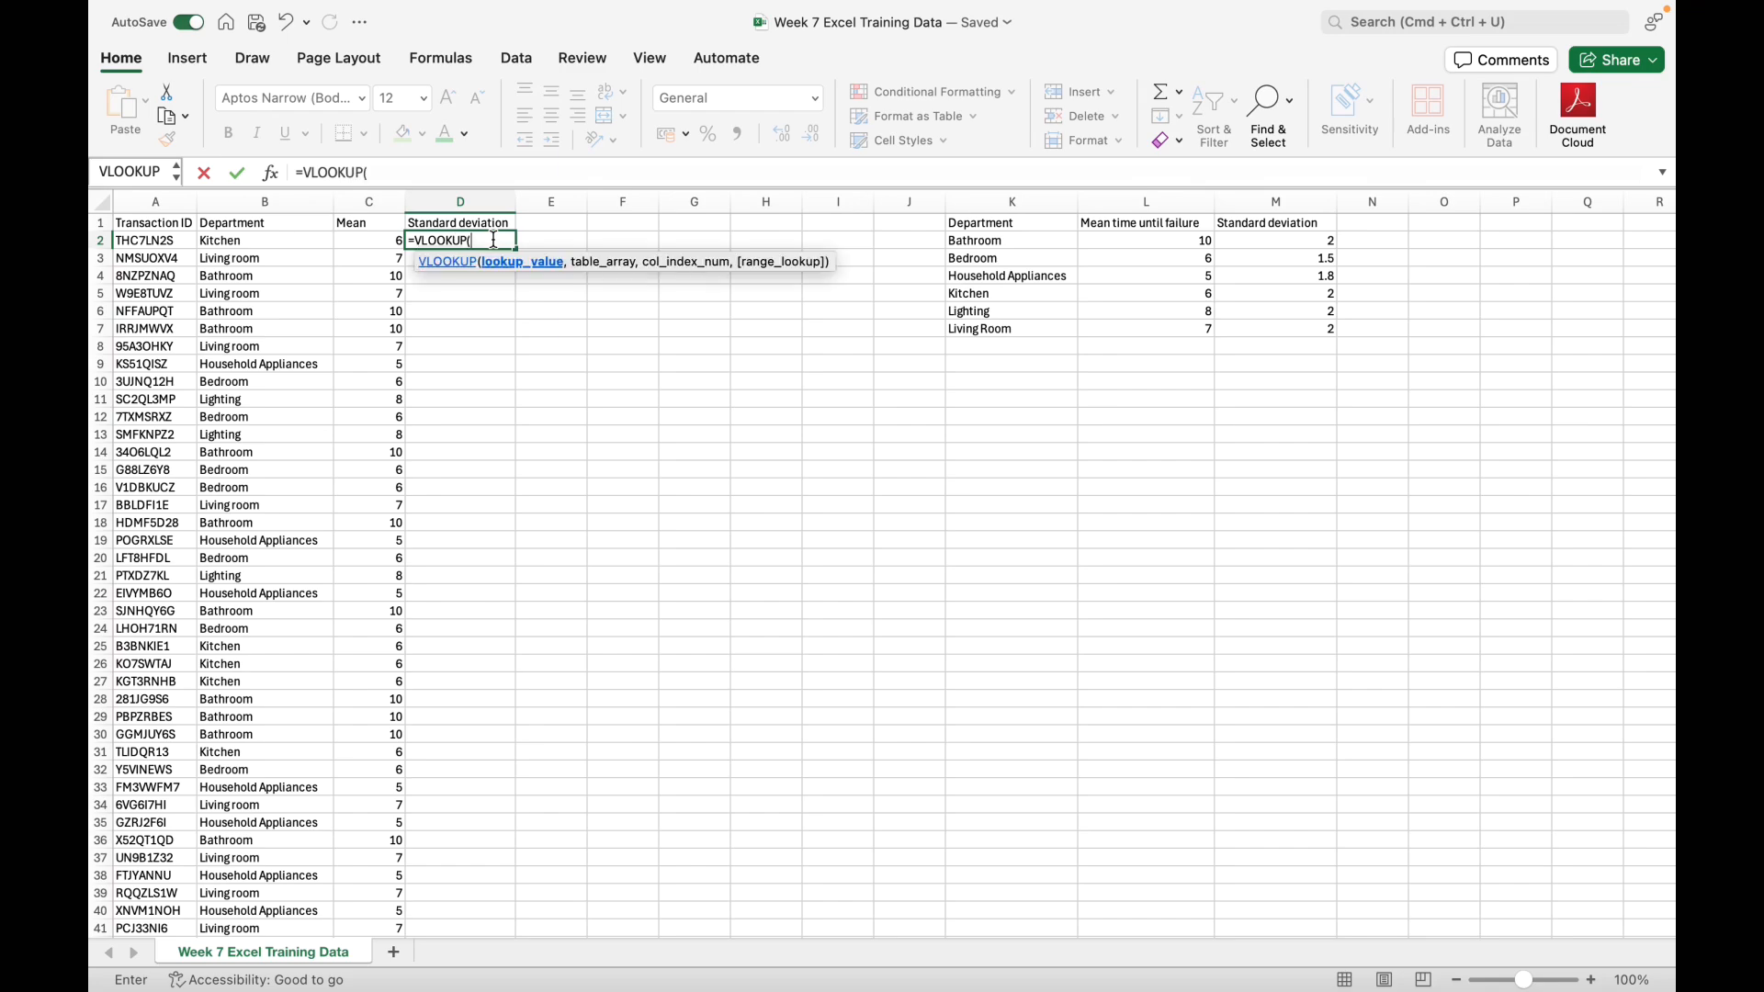
left_click(254, 241)
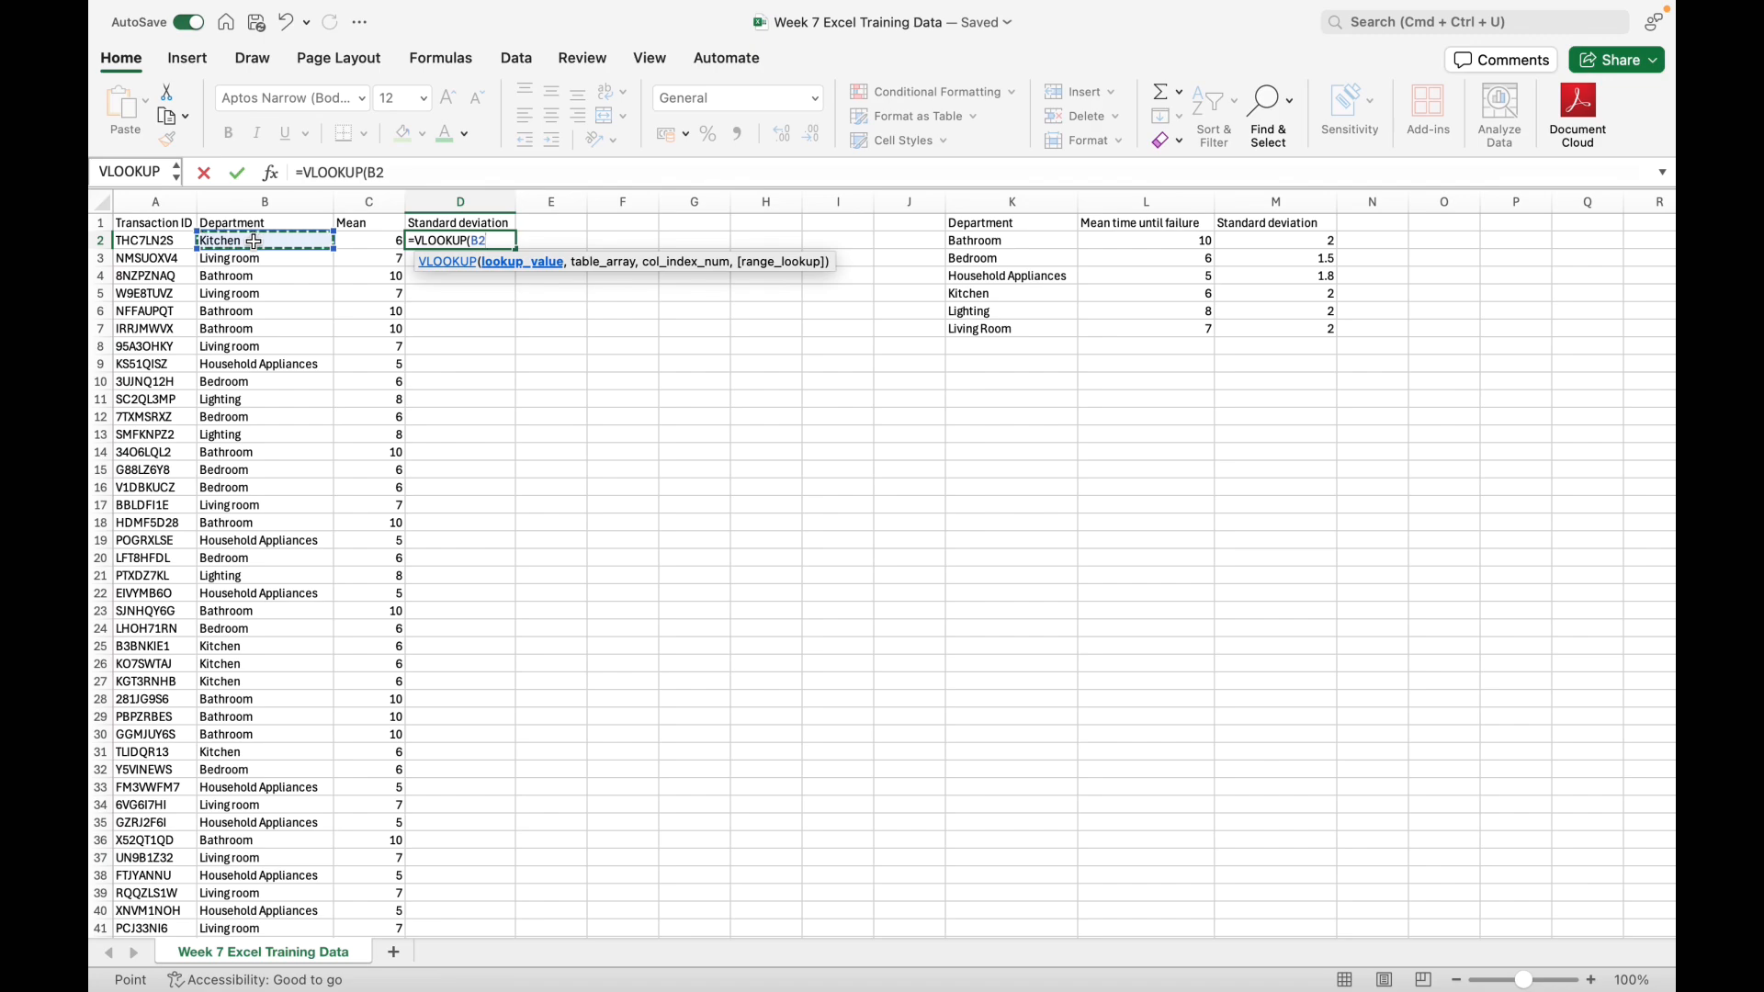
type("<")
key("BackSpace")
type(",")
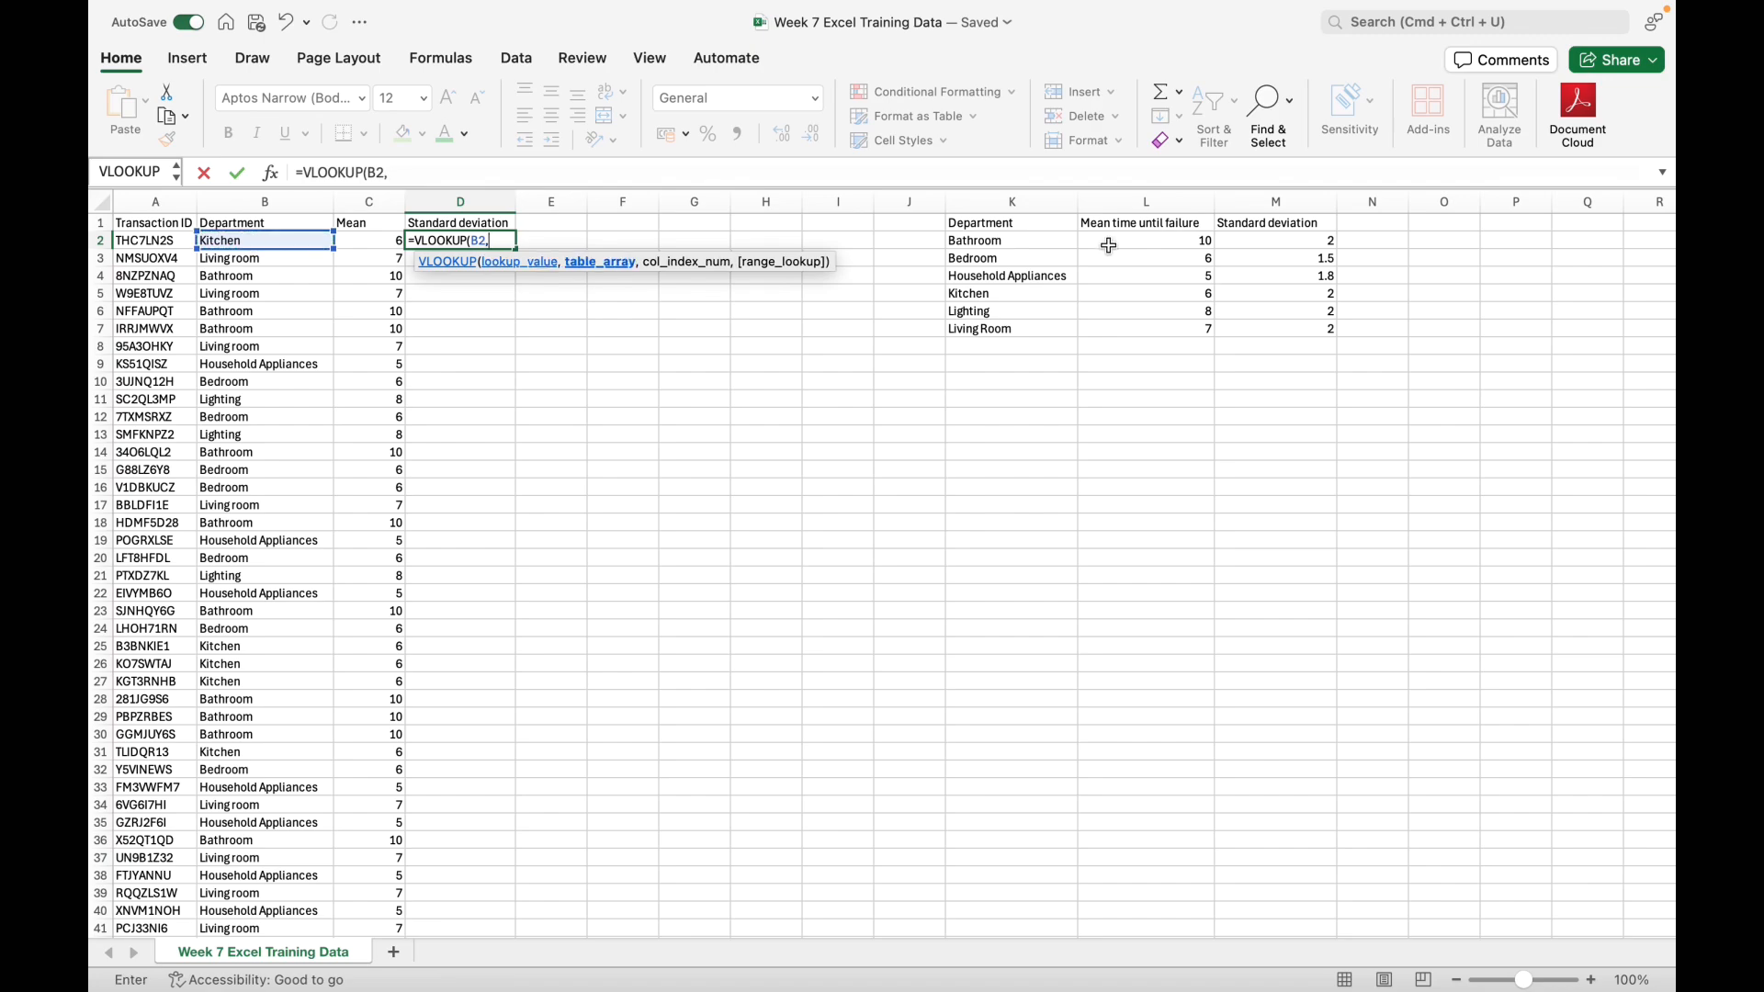
left_click_drag(1022, 247, 1263, 336)
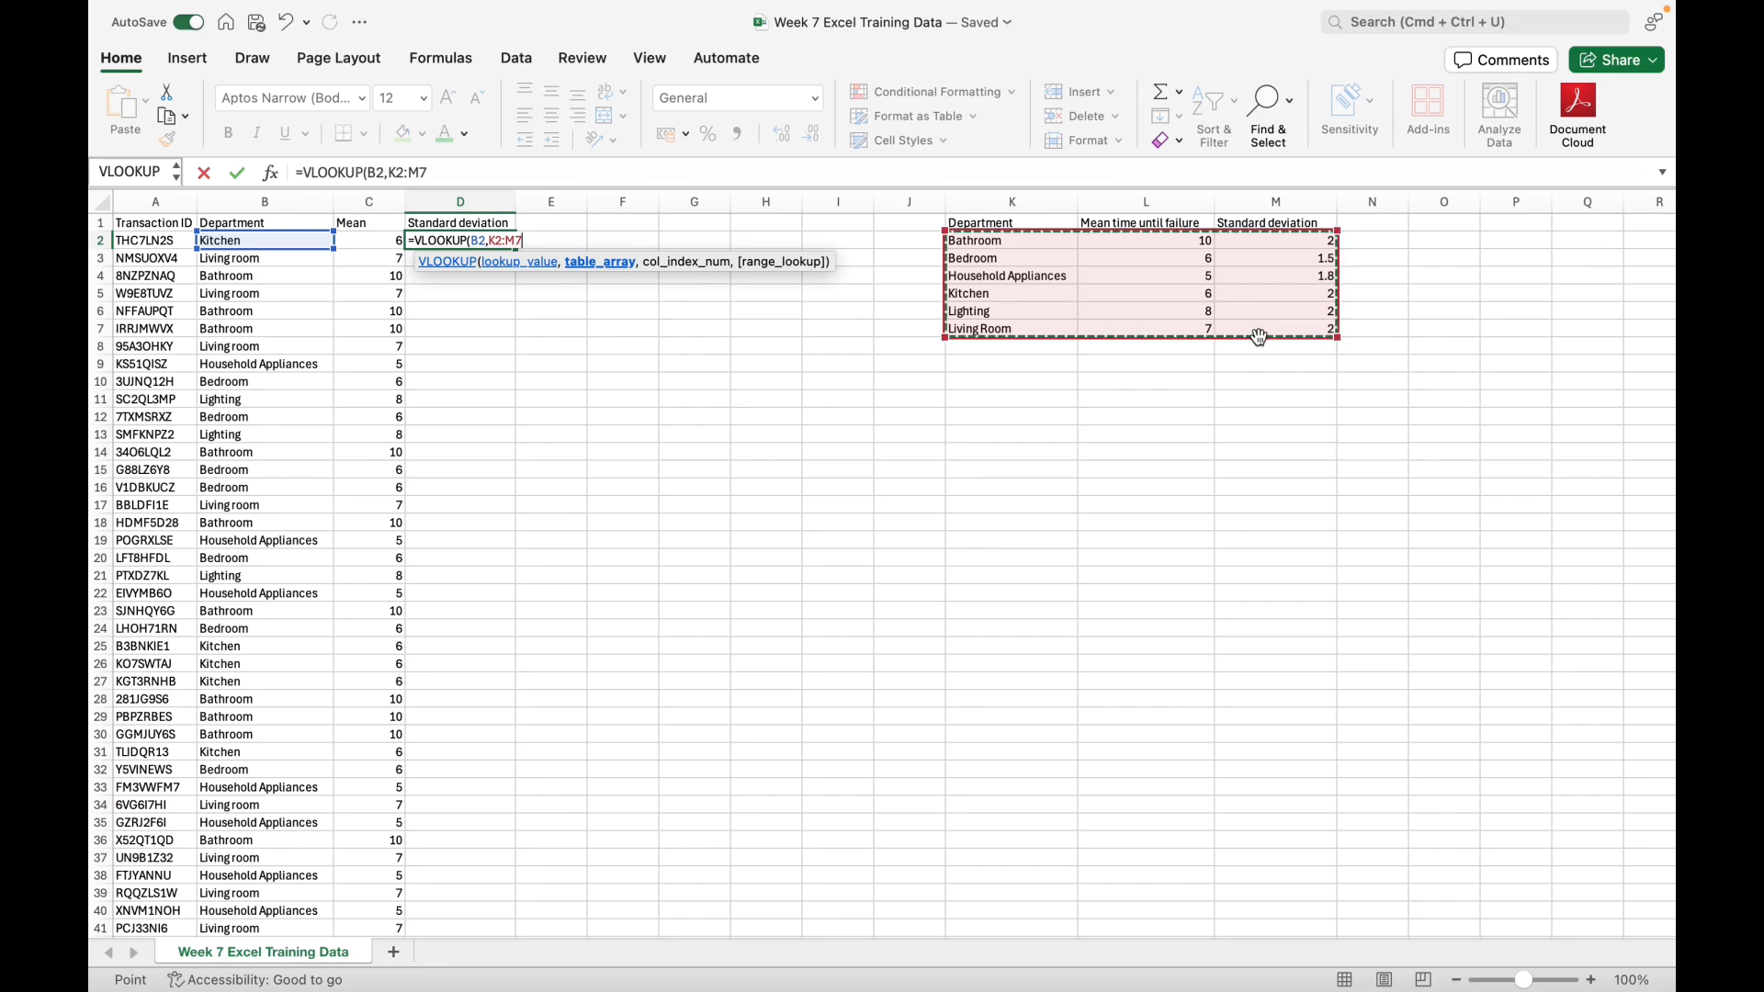
Step: Lock the rows of the lookup range in the D2 formula so it reads K$2:M$7
left_click(496, 241)
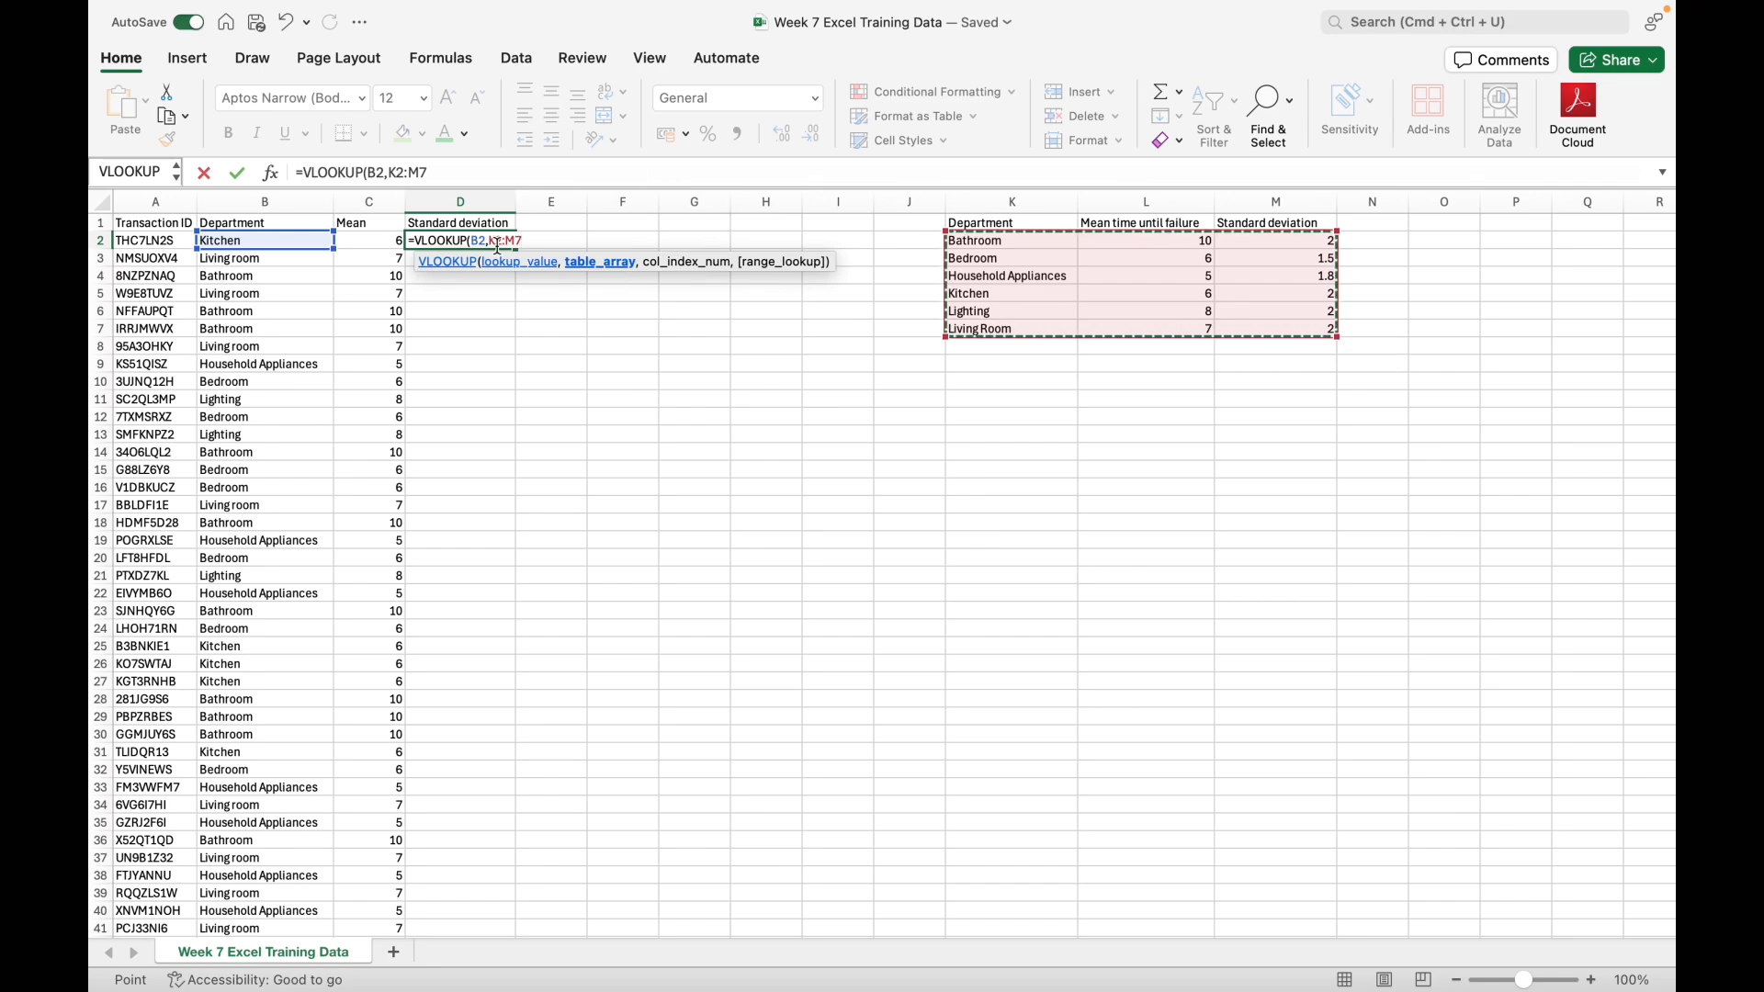
type("$")
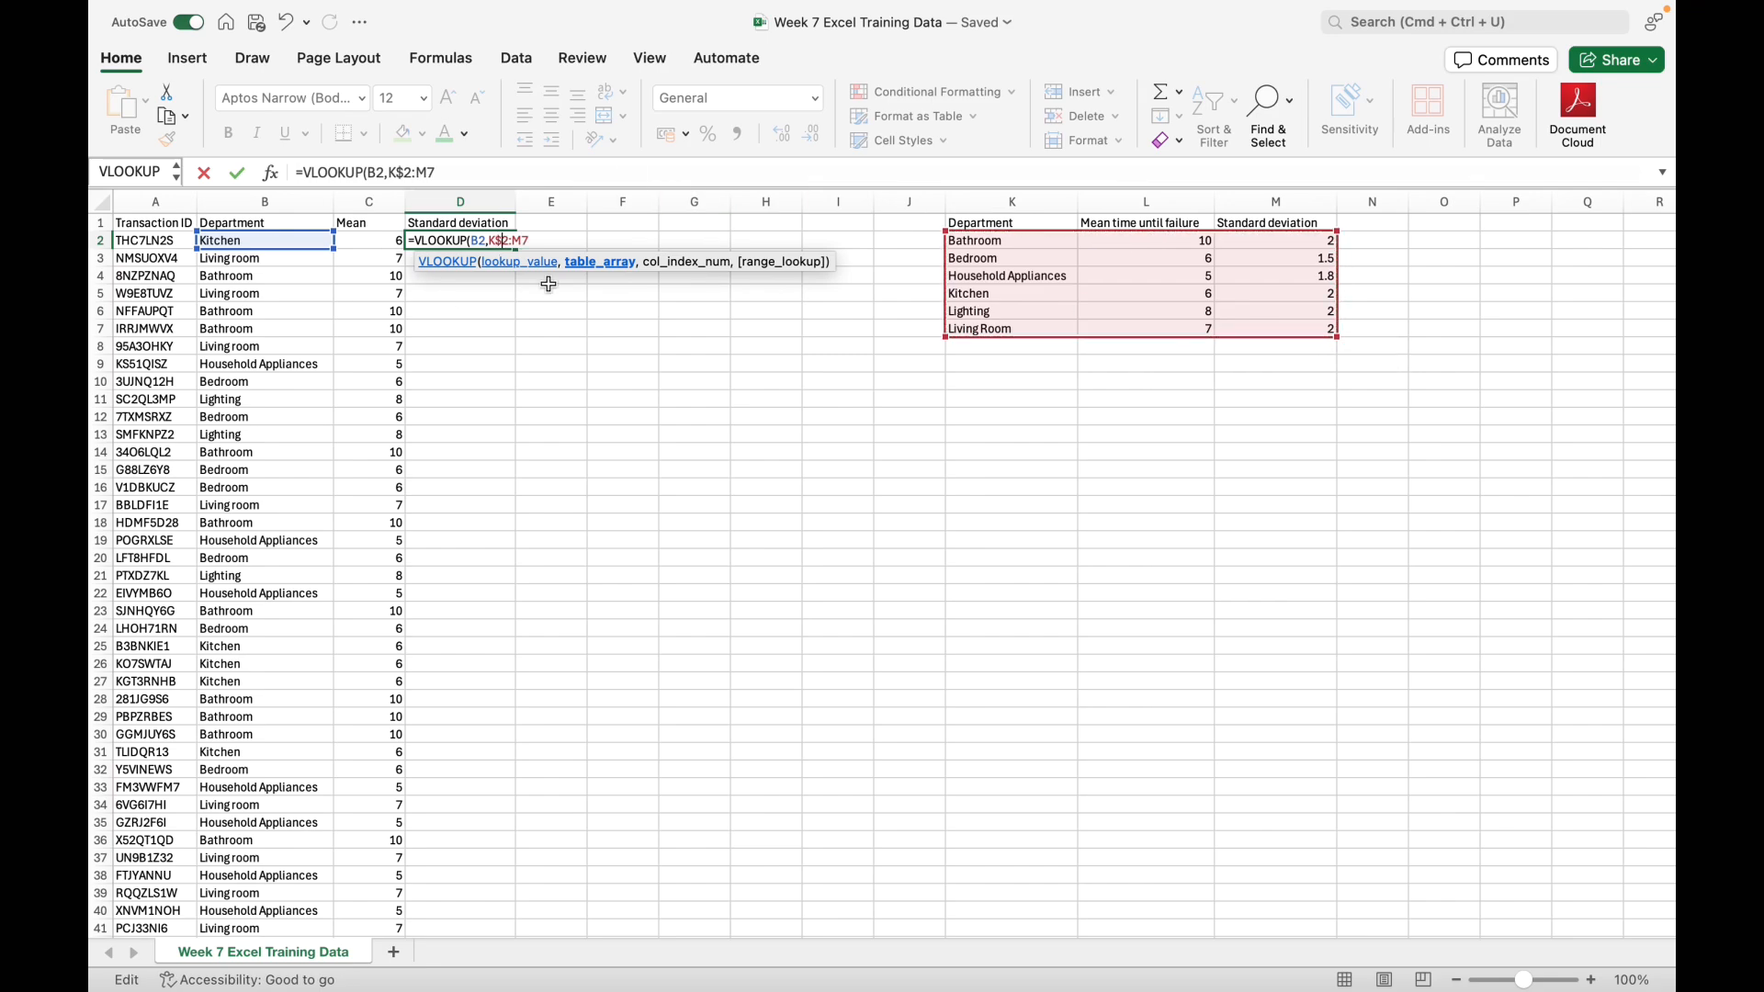
key("Right")
key("Right")
key("Right")
type("$")
Step: Add column index 3 and FALSE for an exact match to the VLOOKUP in D2
left_click(449, 175)
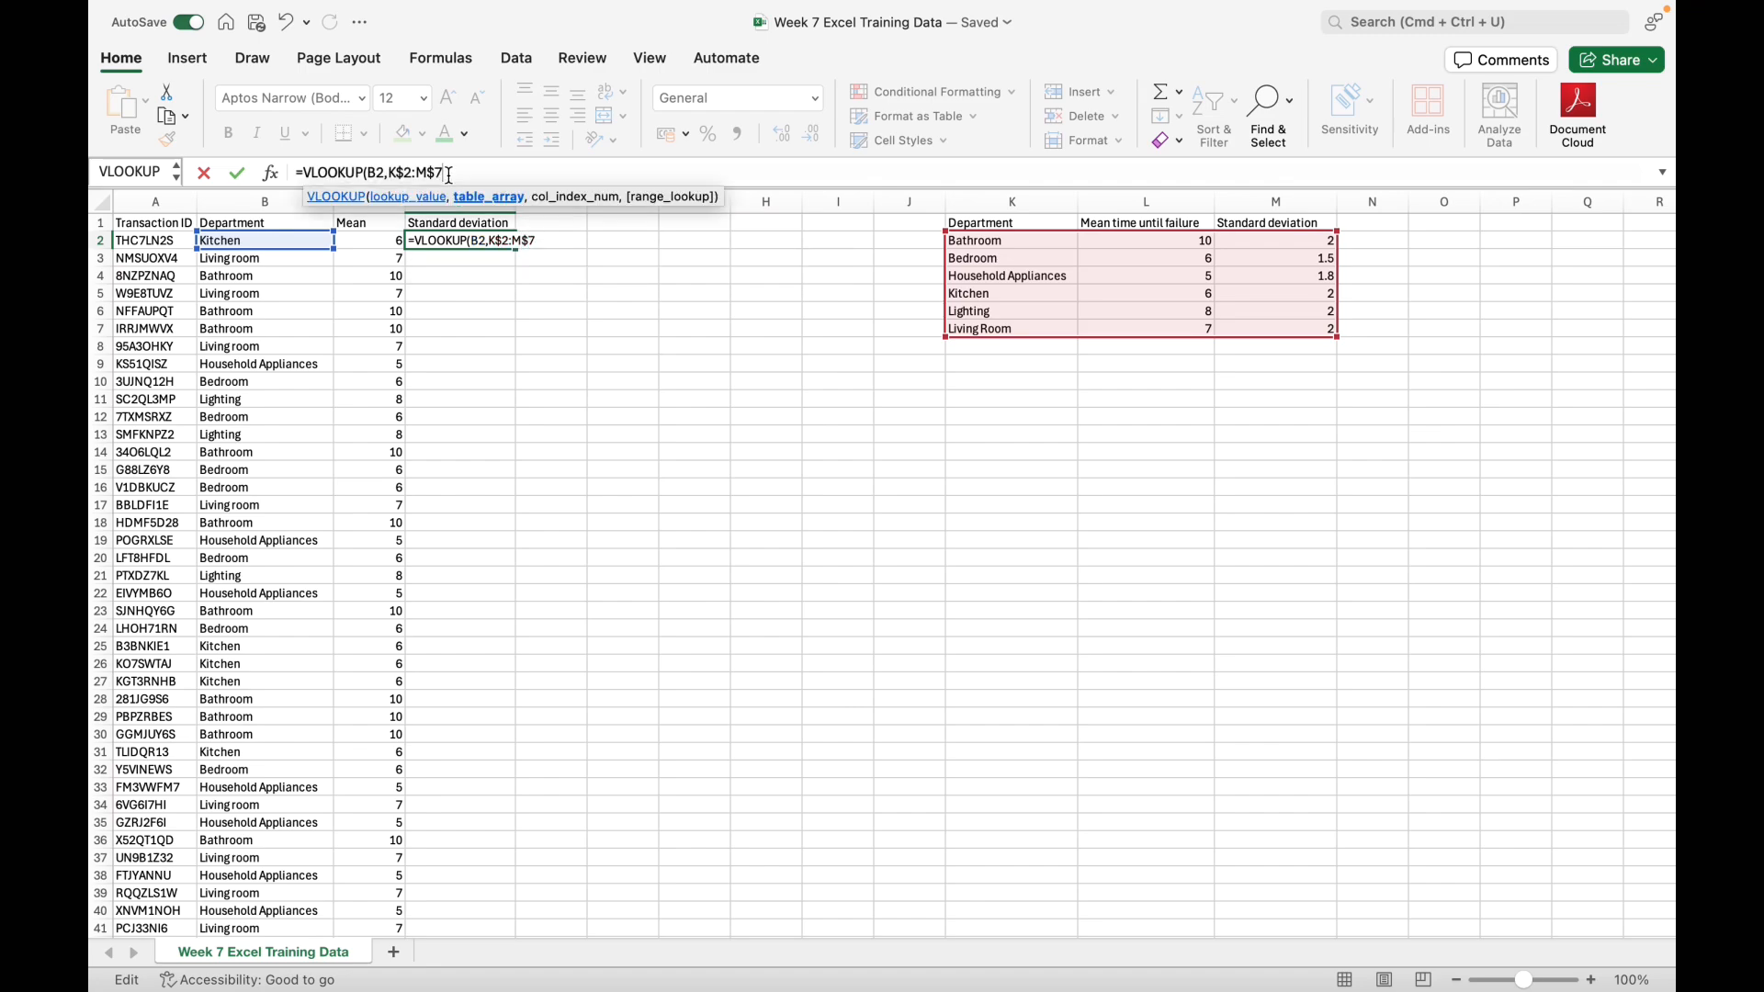
type(",")
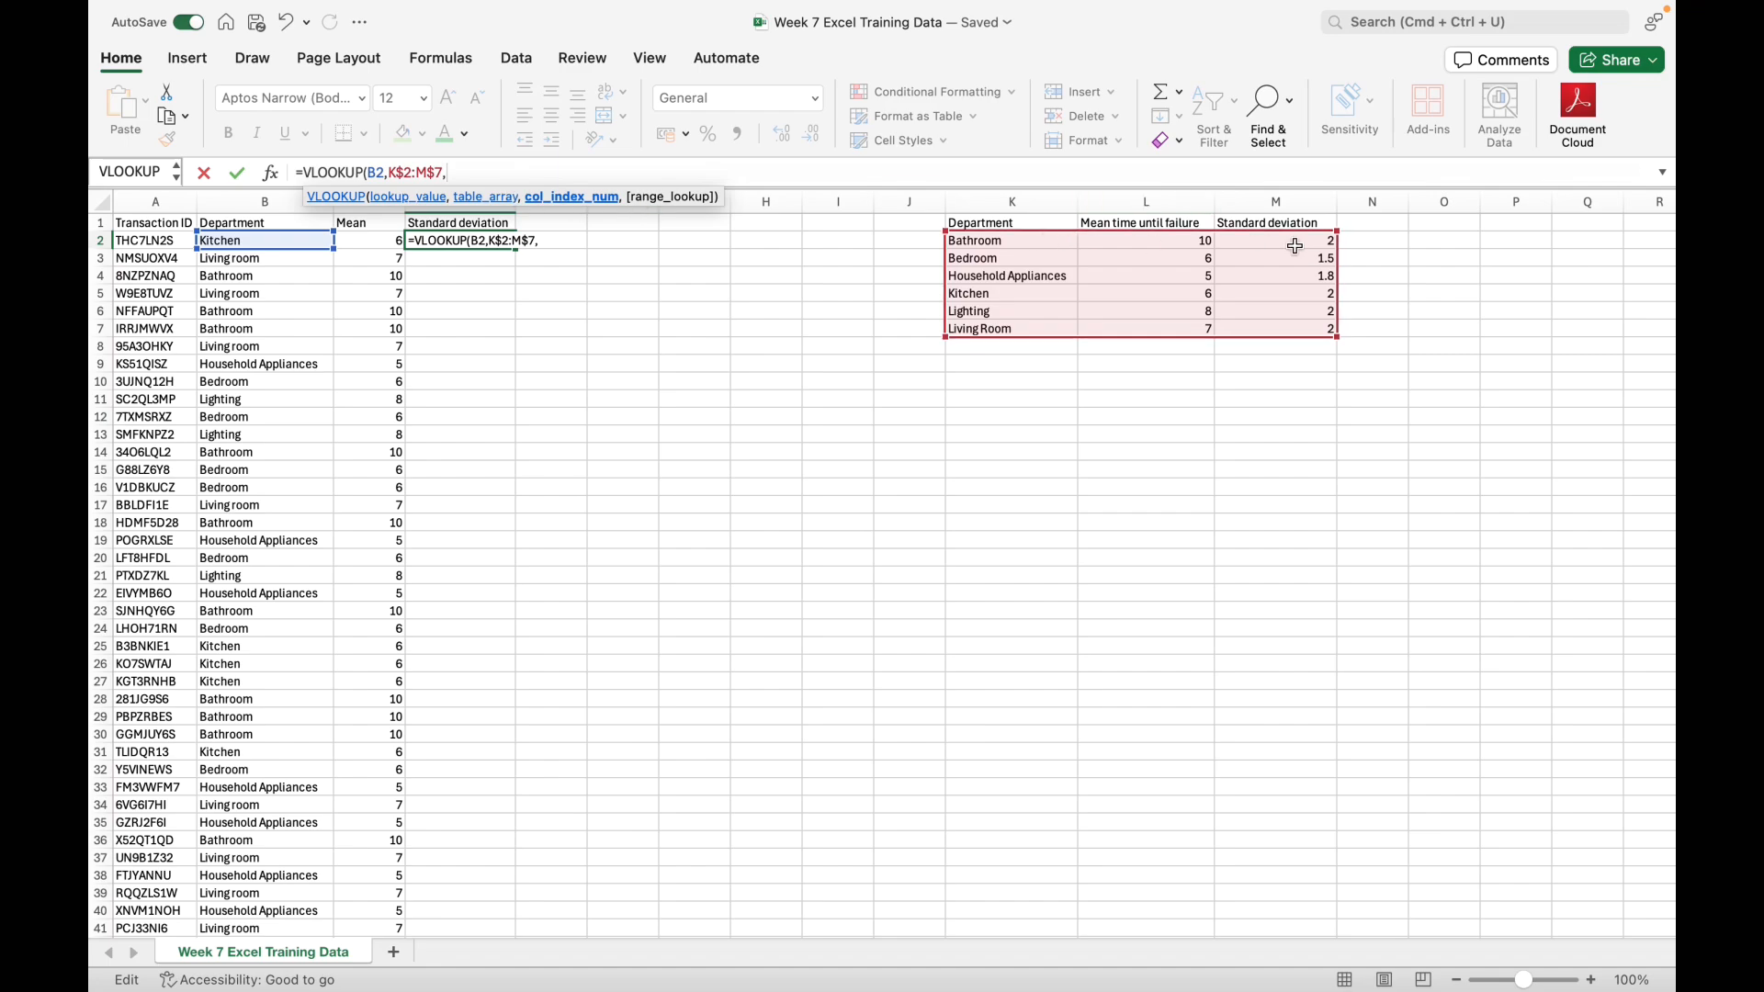
type("3,FAL")
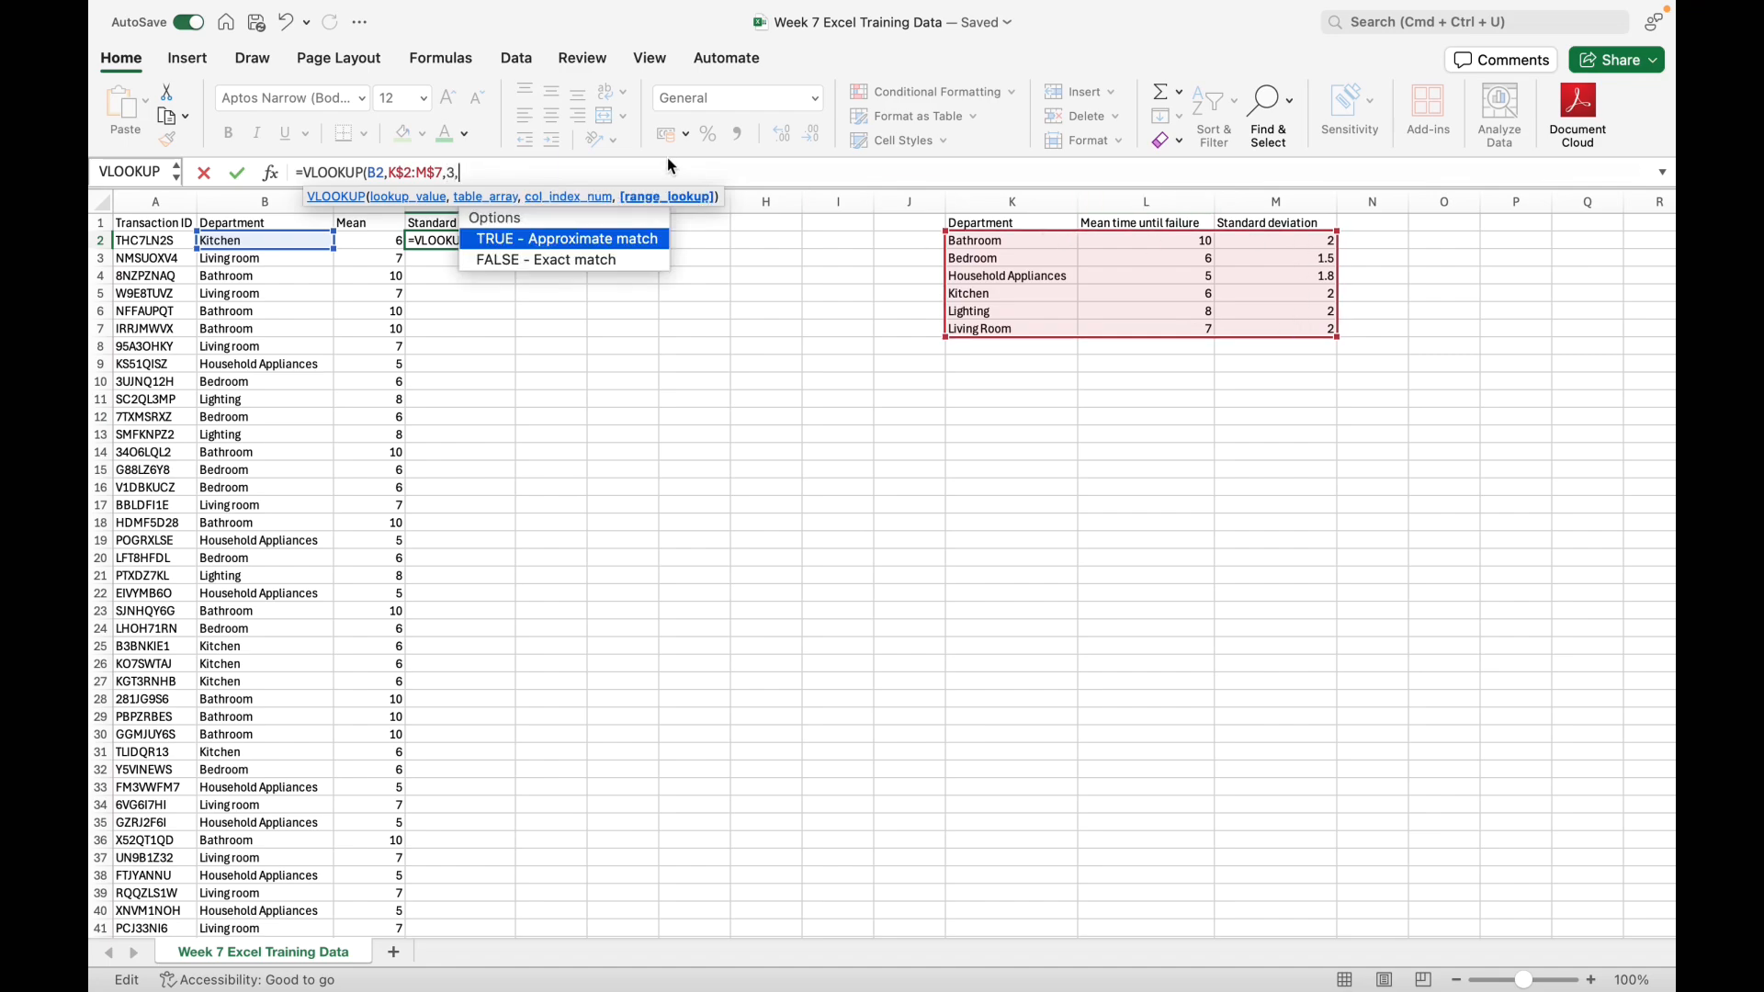
type("SE")
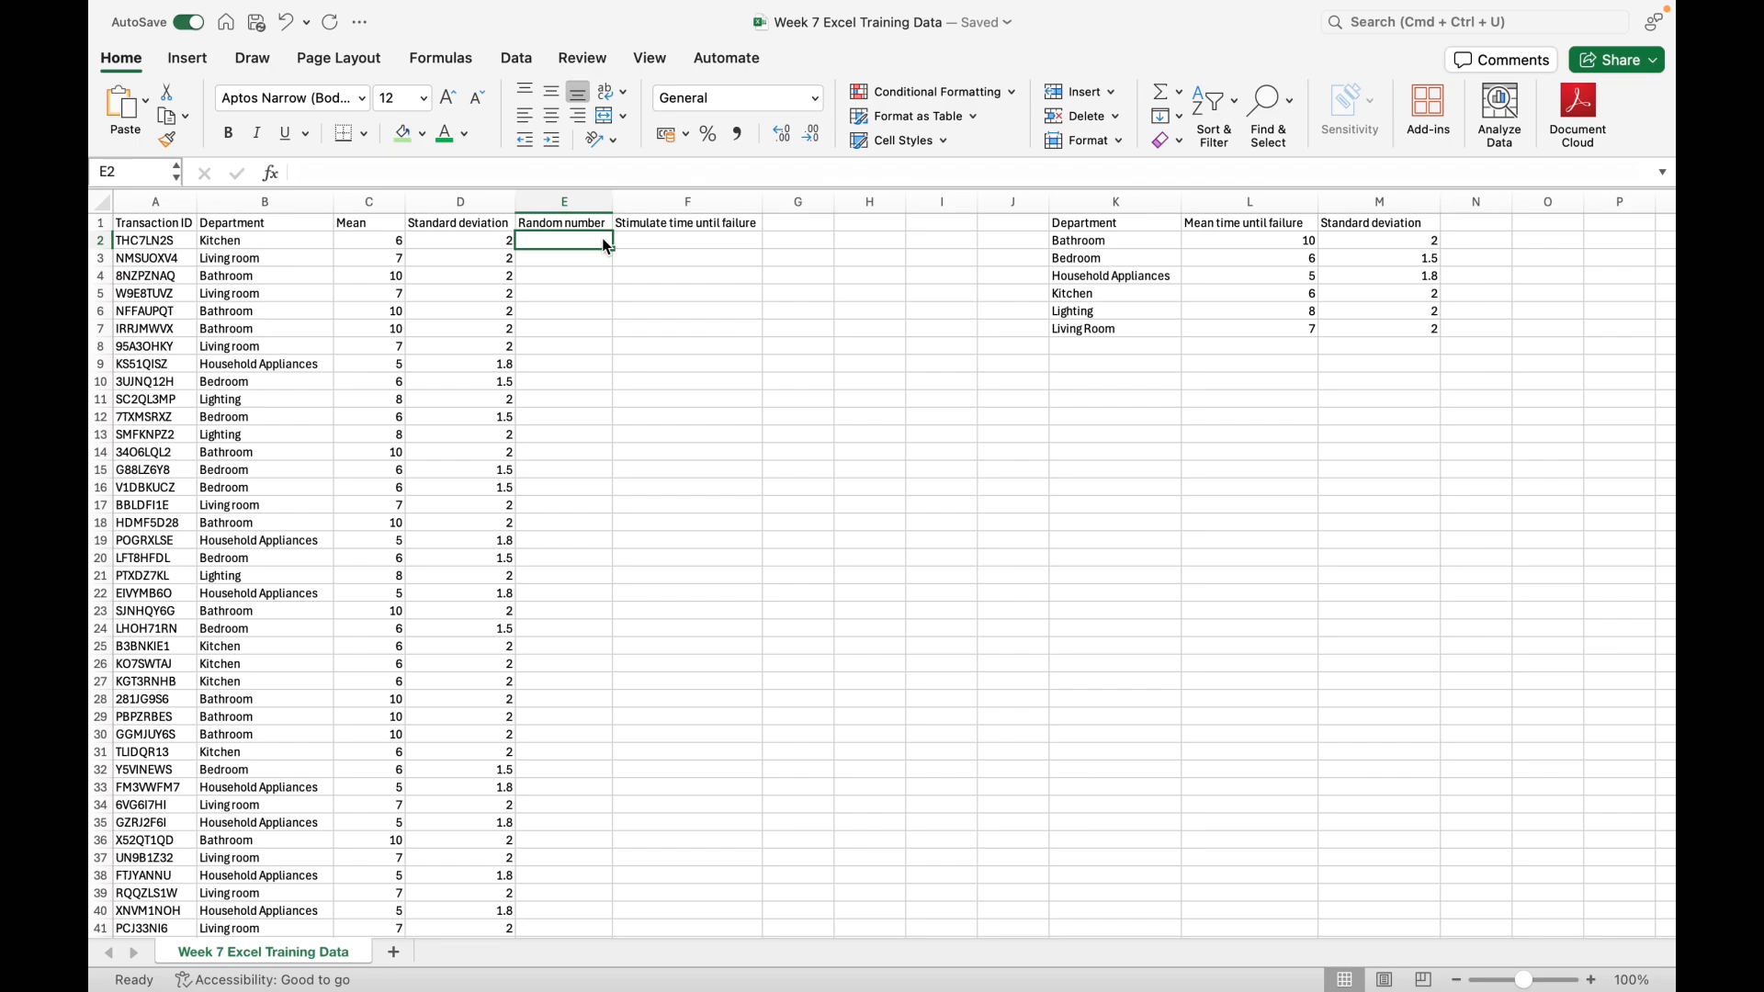
type("+RAN")
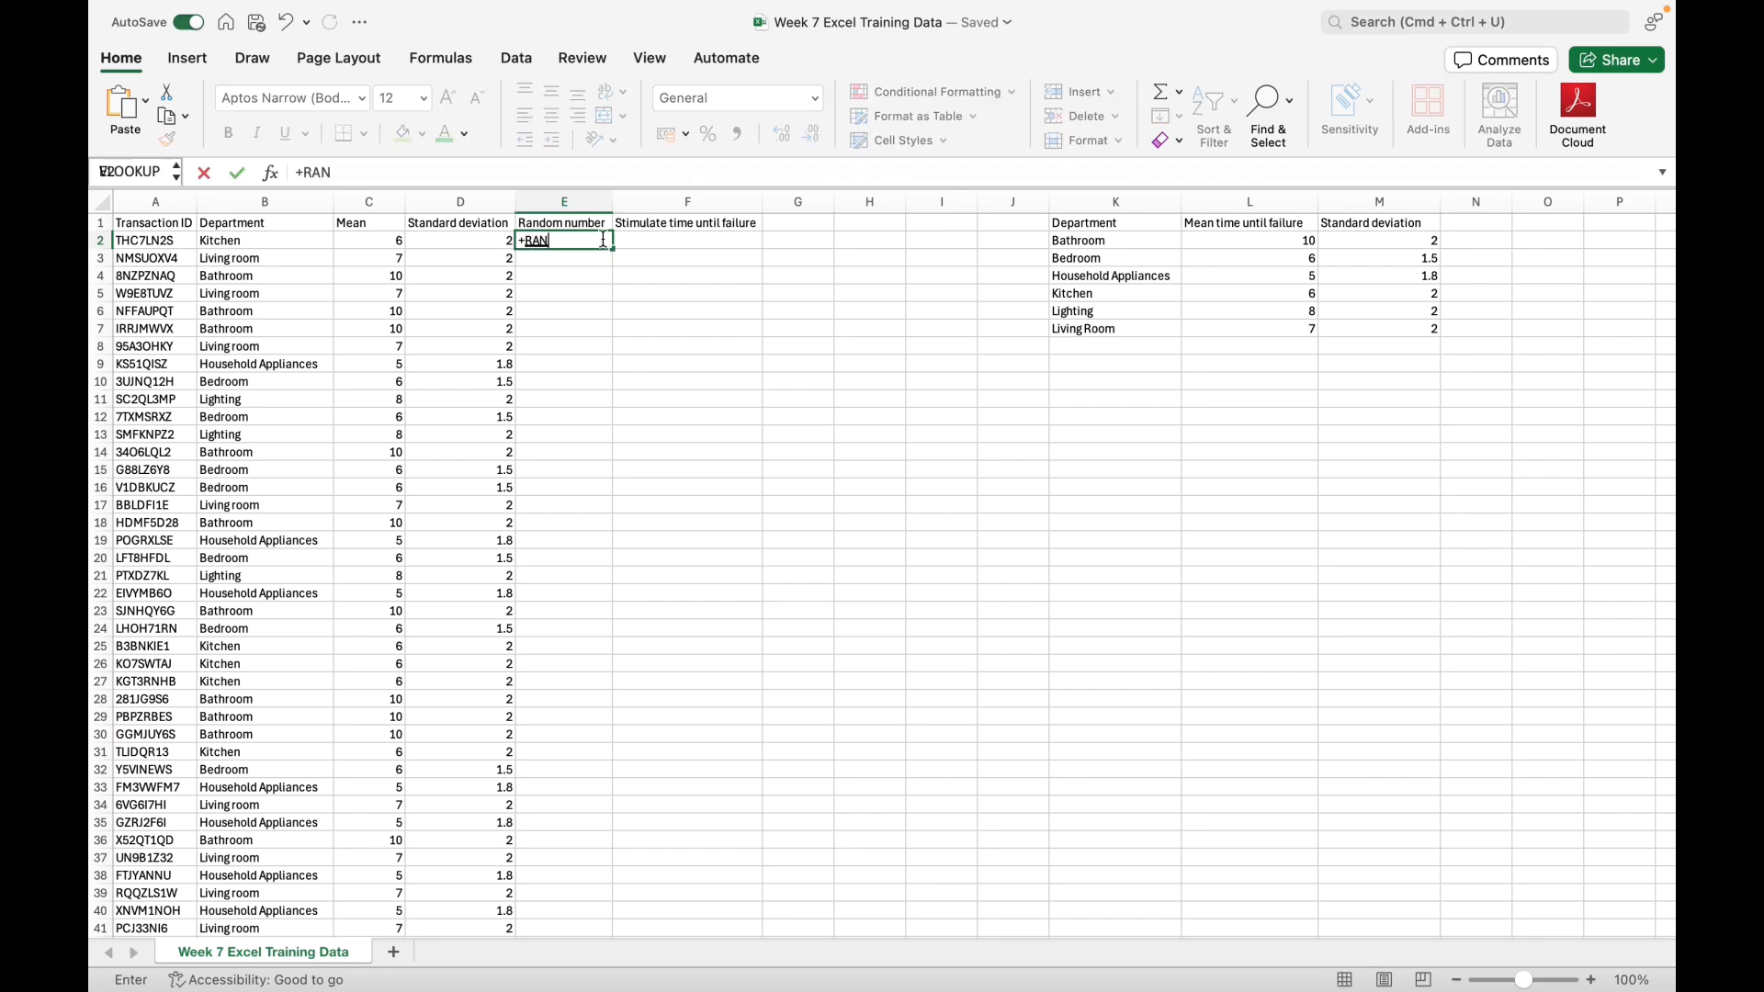
key("BackSpace")
key("BackSpace")
key("BackSpace")
key("BackSpace")
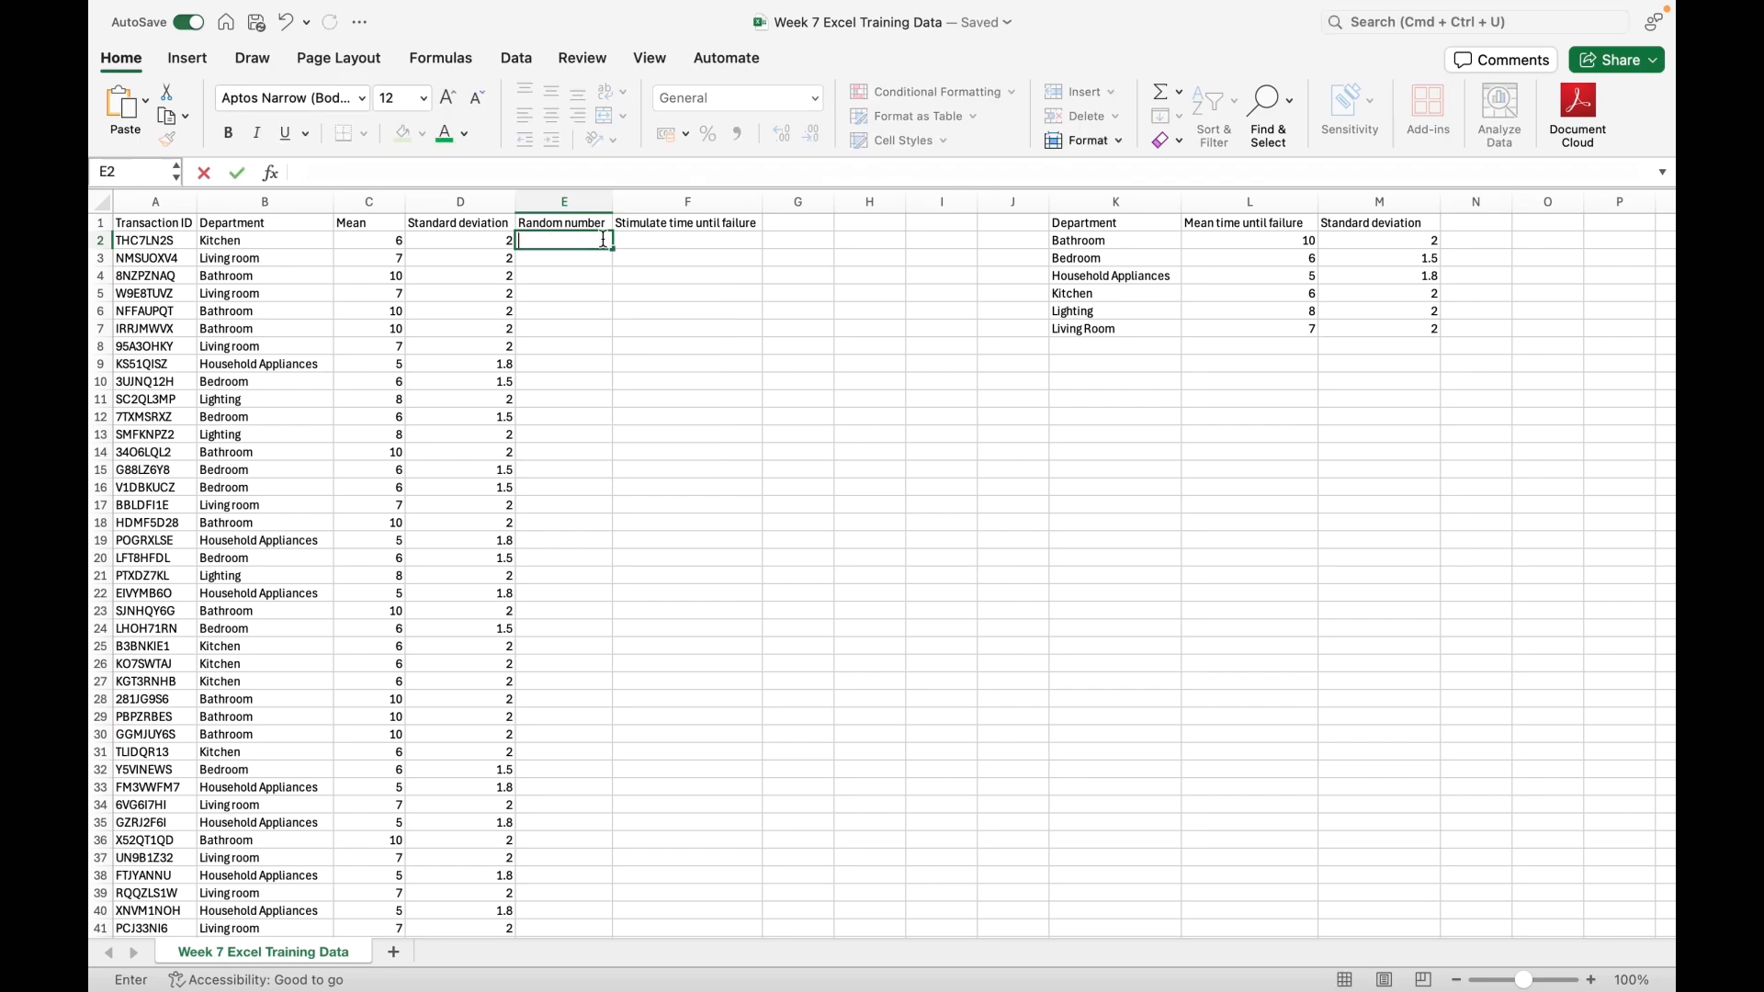
type("+R")
key("BackSpace")
key("BackSpace")
Step: Enter =RAND() in E2 and fill it down the Random number column
type("=")
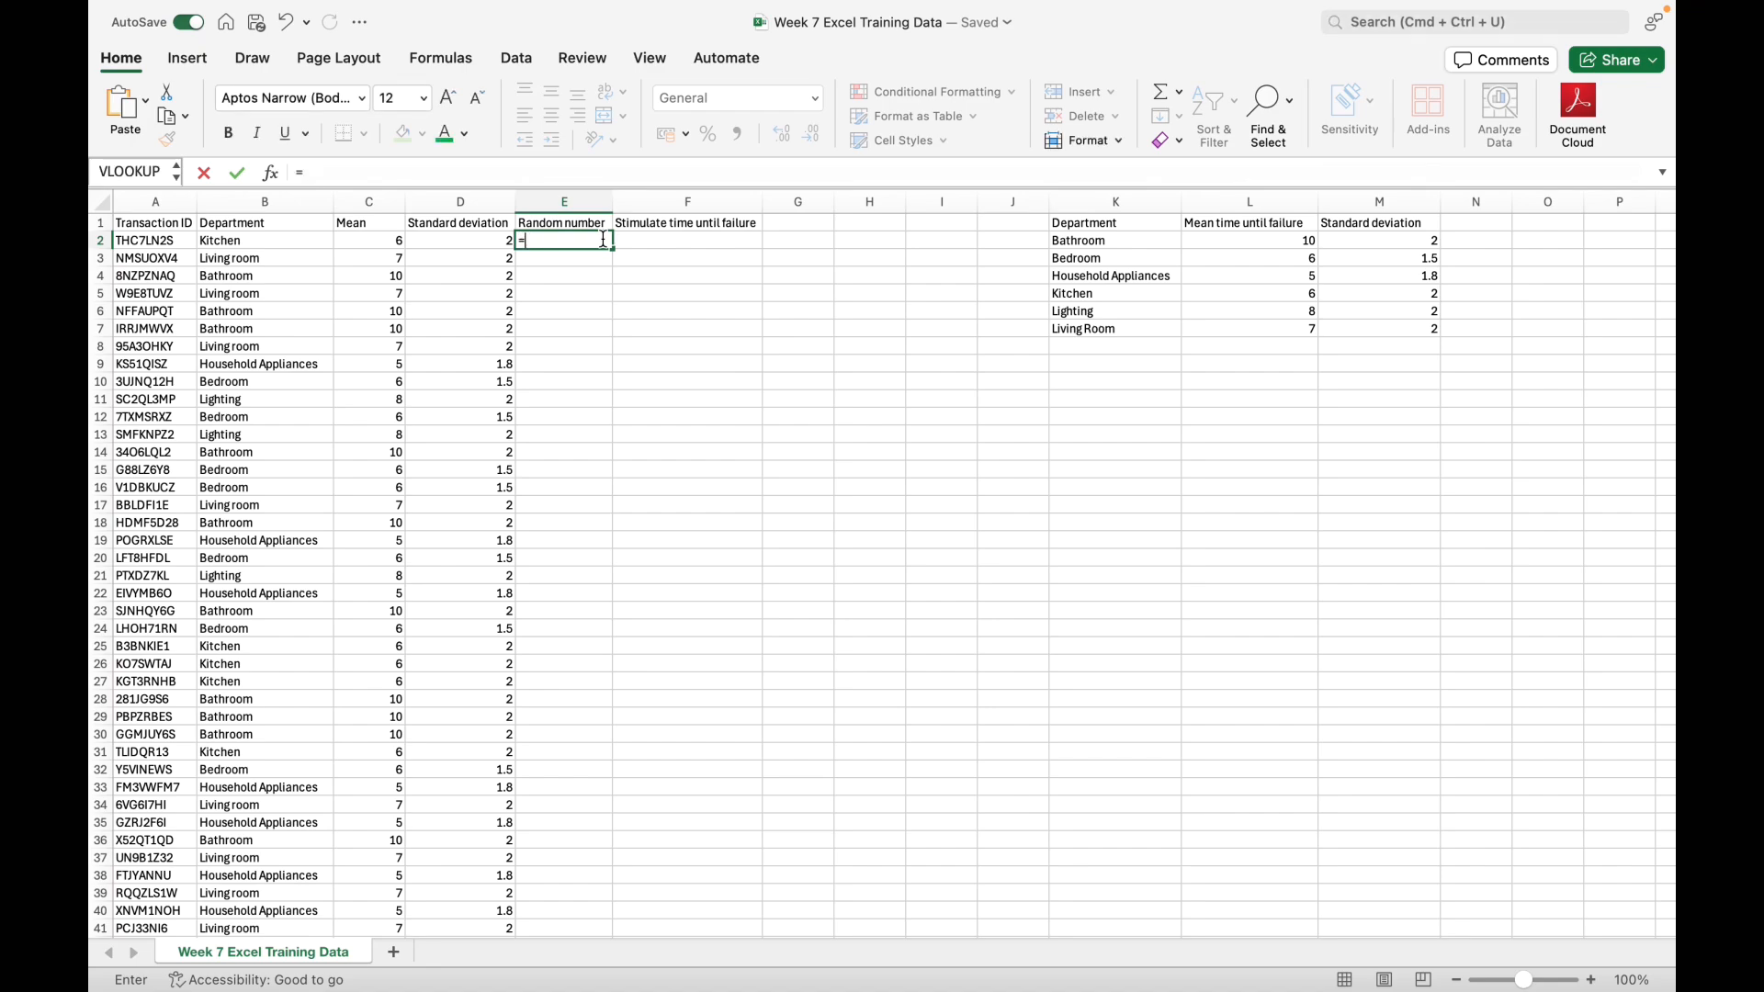
type("RAND()")
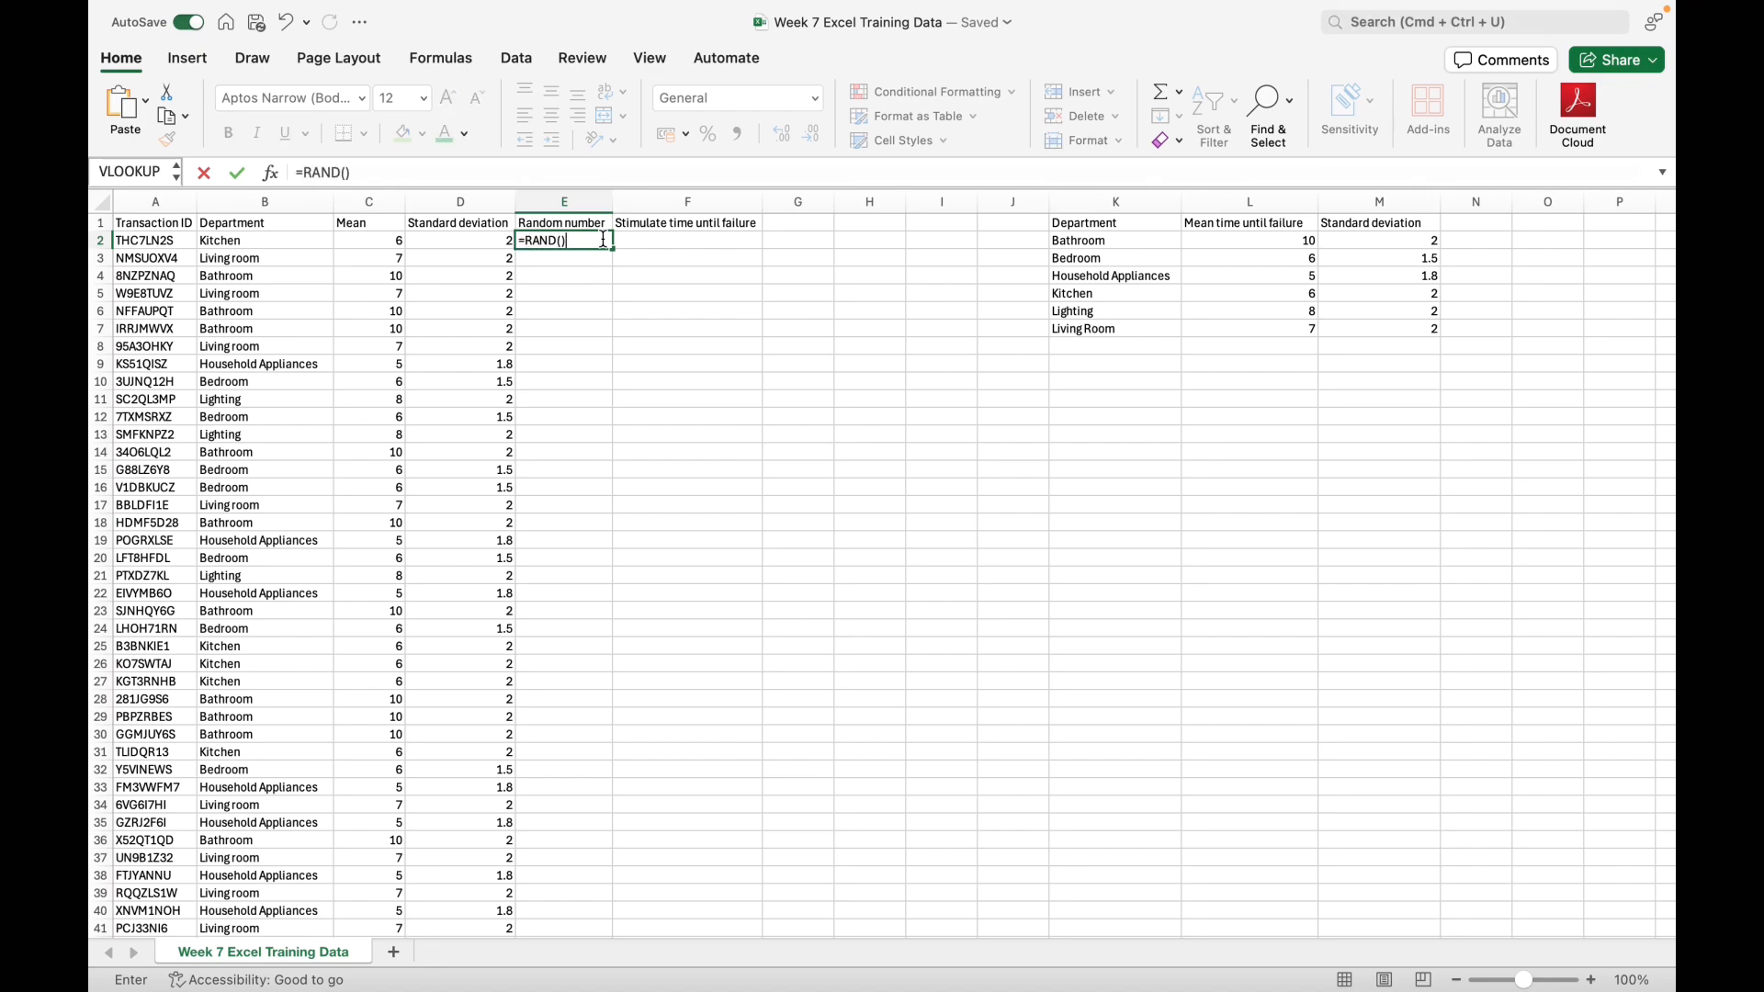
key("super+Return")
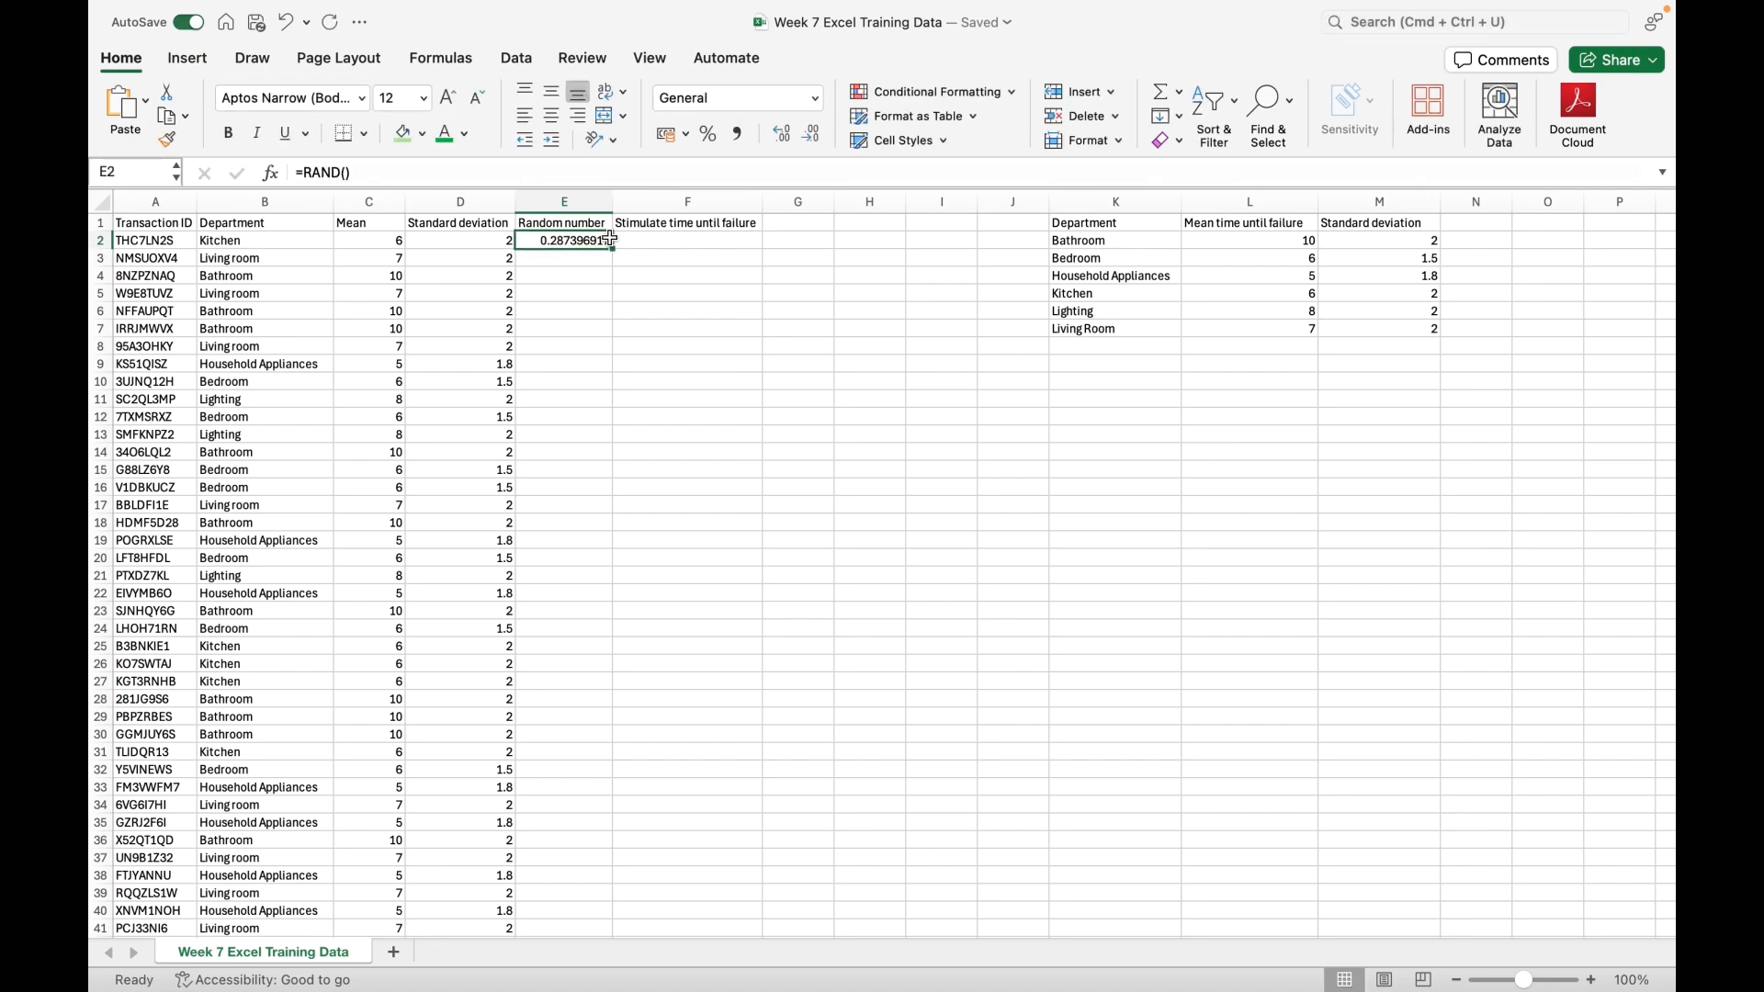
left_click_drag(615, 246, 579, 946)
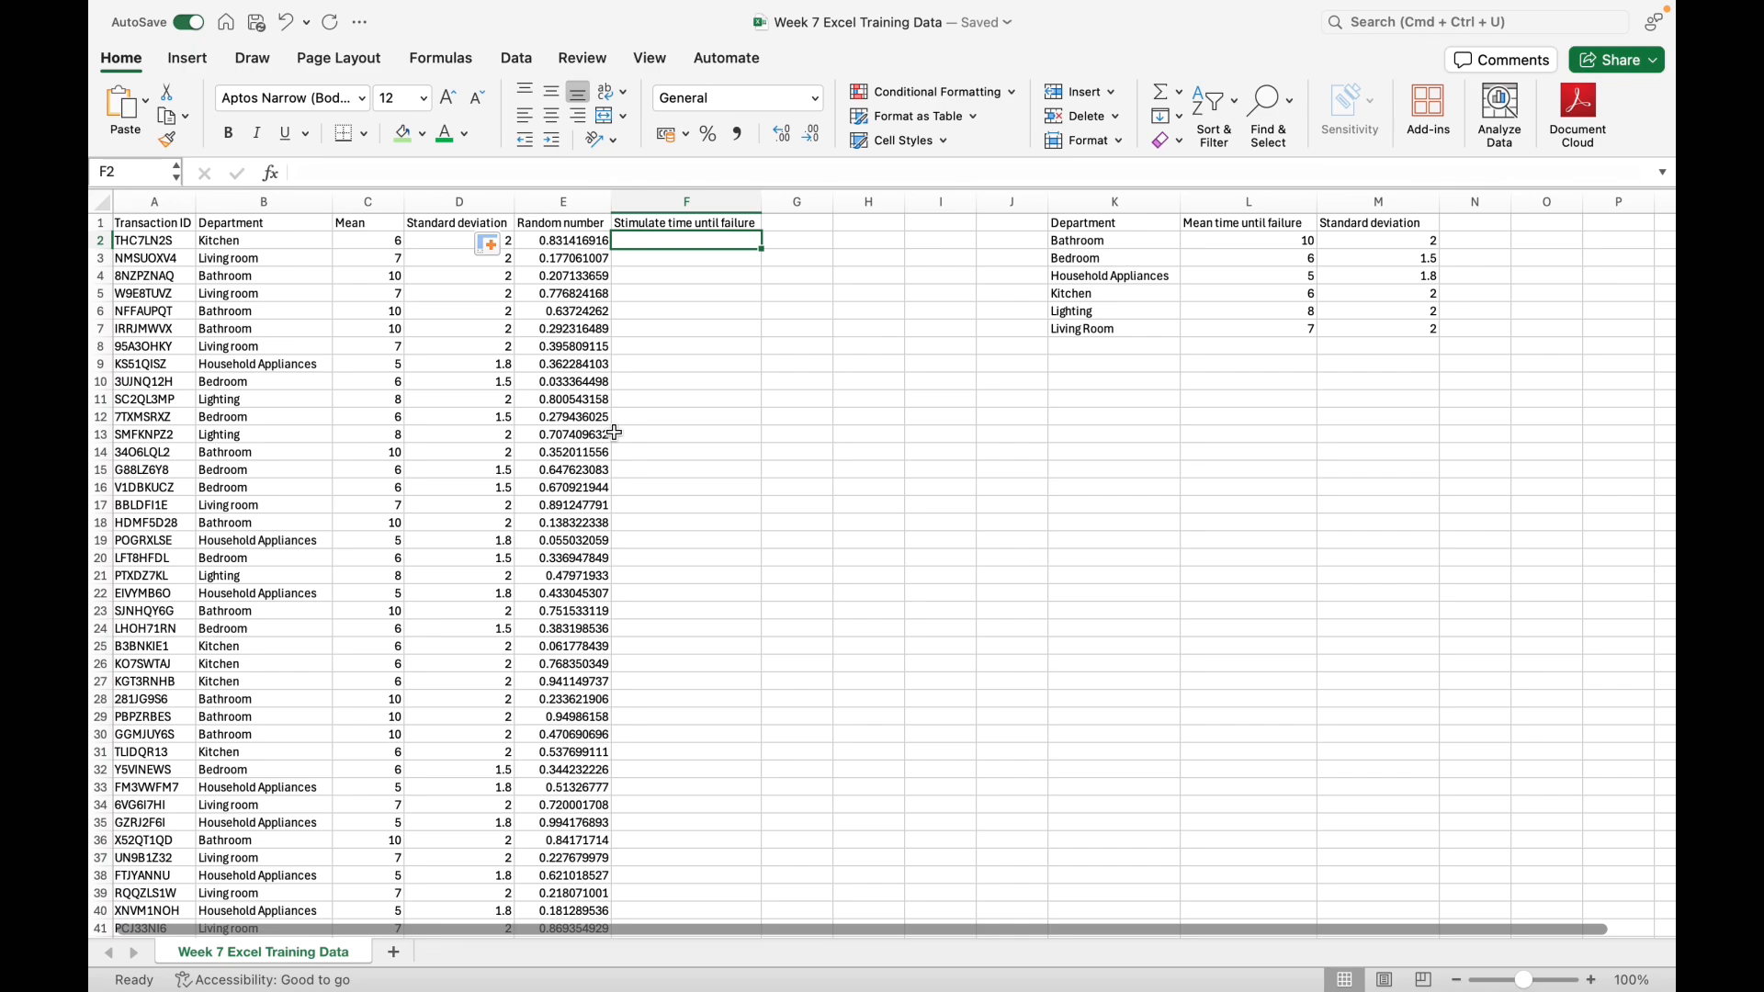
Step: Start a NORM.INV formula in F2 with the random number in E2 as the probability
type("=NORM>")
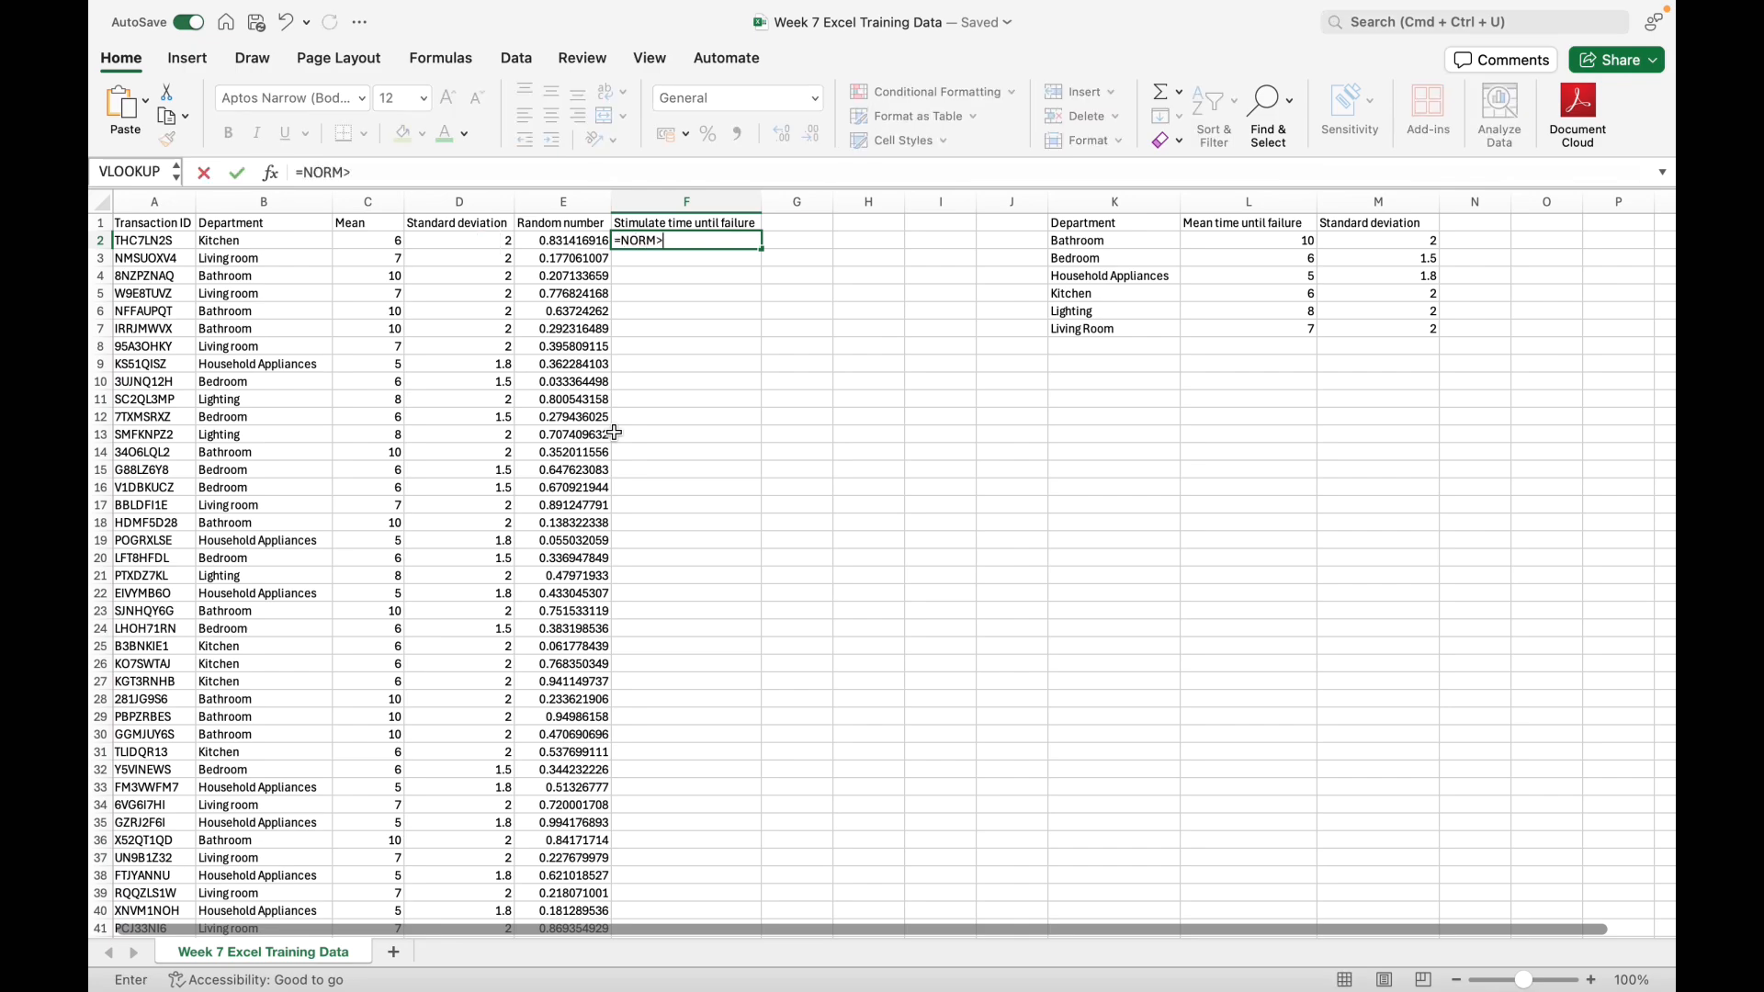
key("BackSpace")
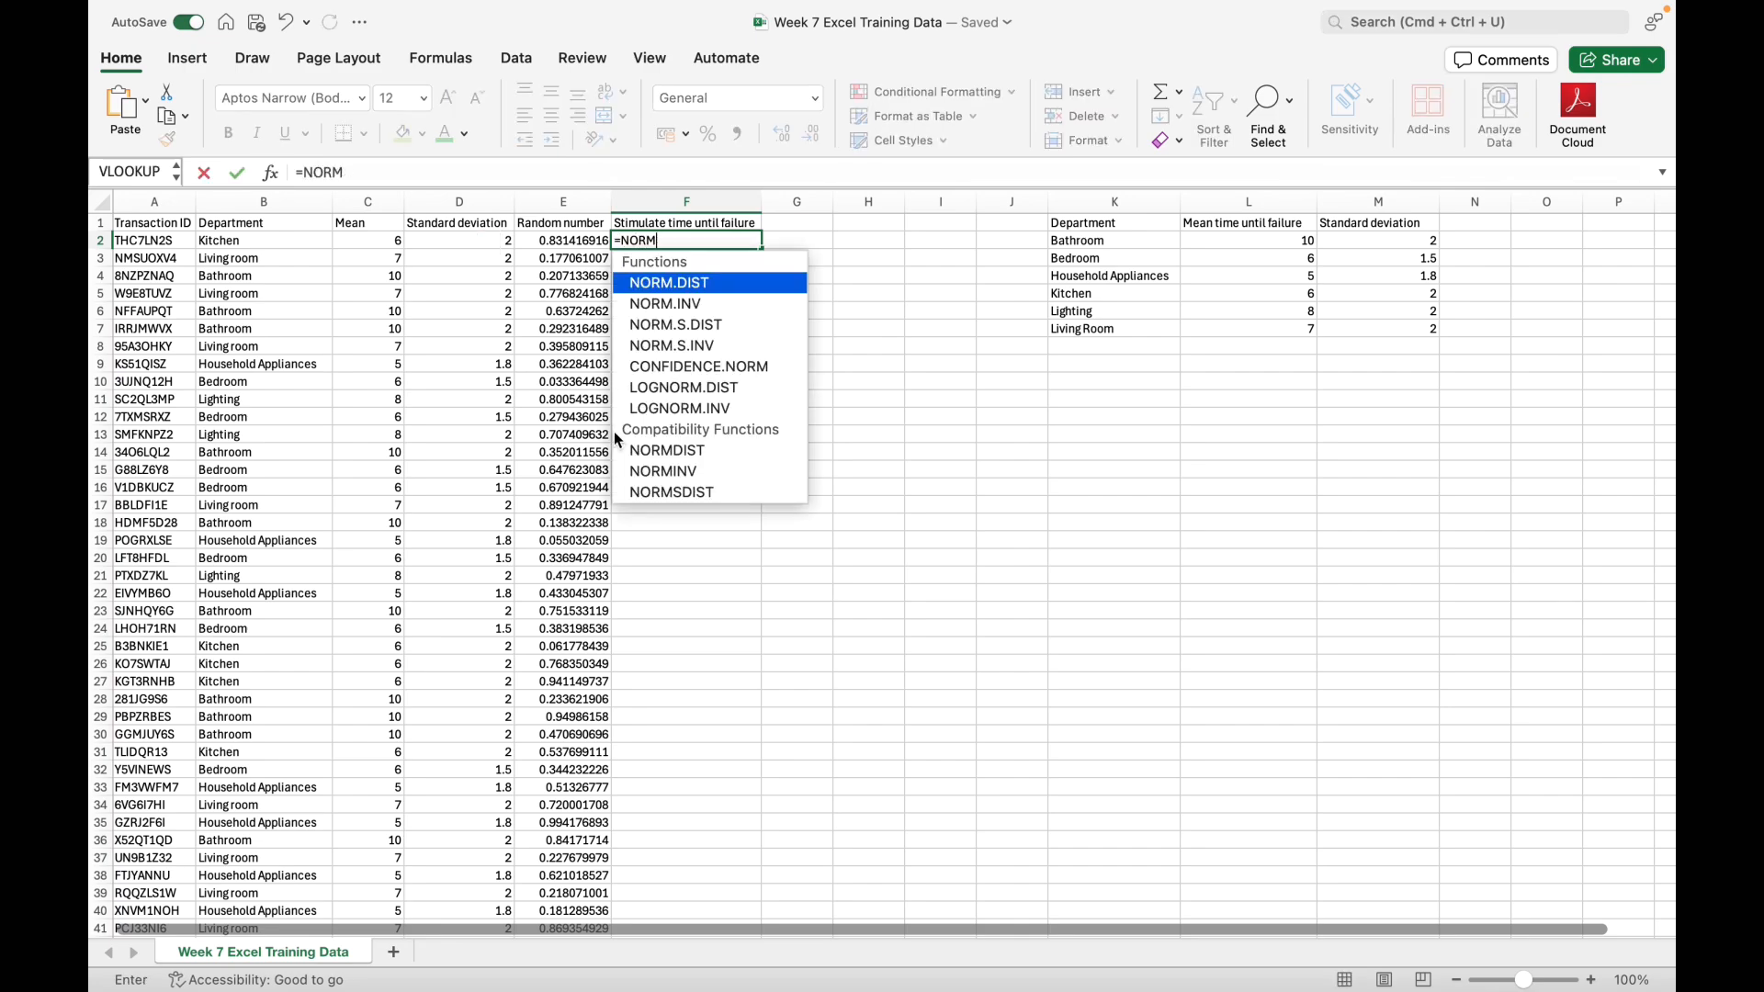
type(".")
double_click(693, 317)
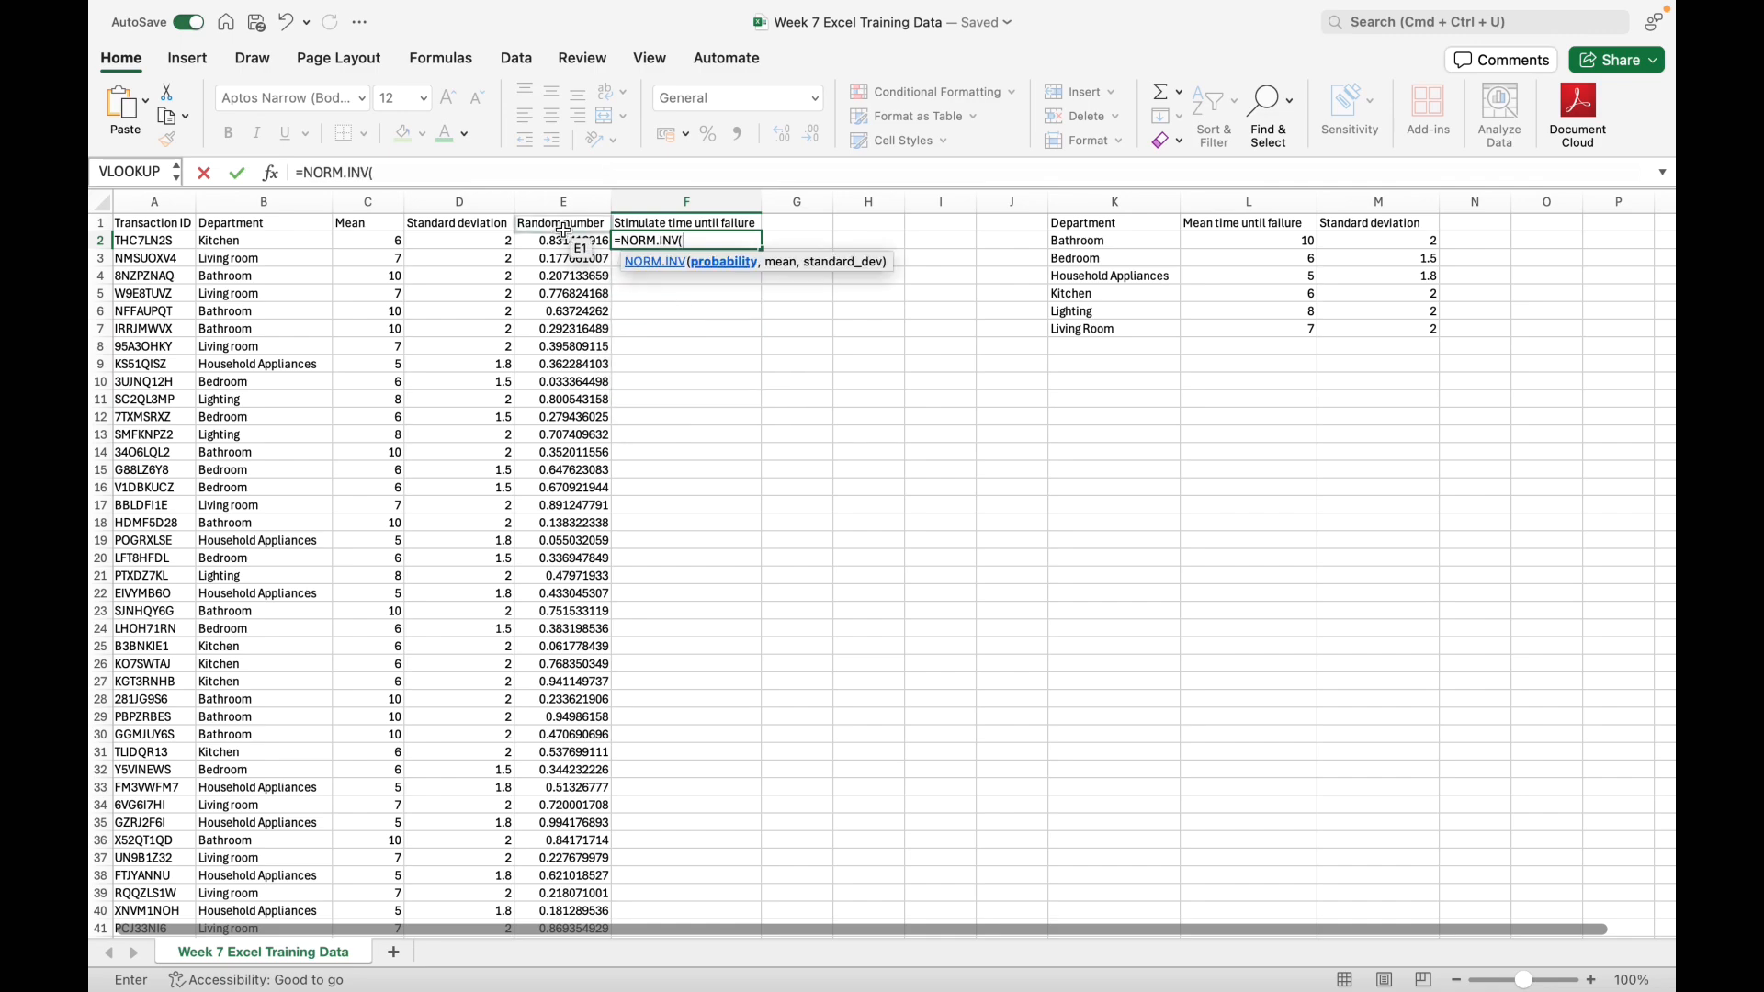
left_click(574, 244)
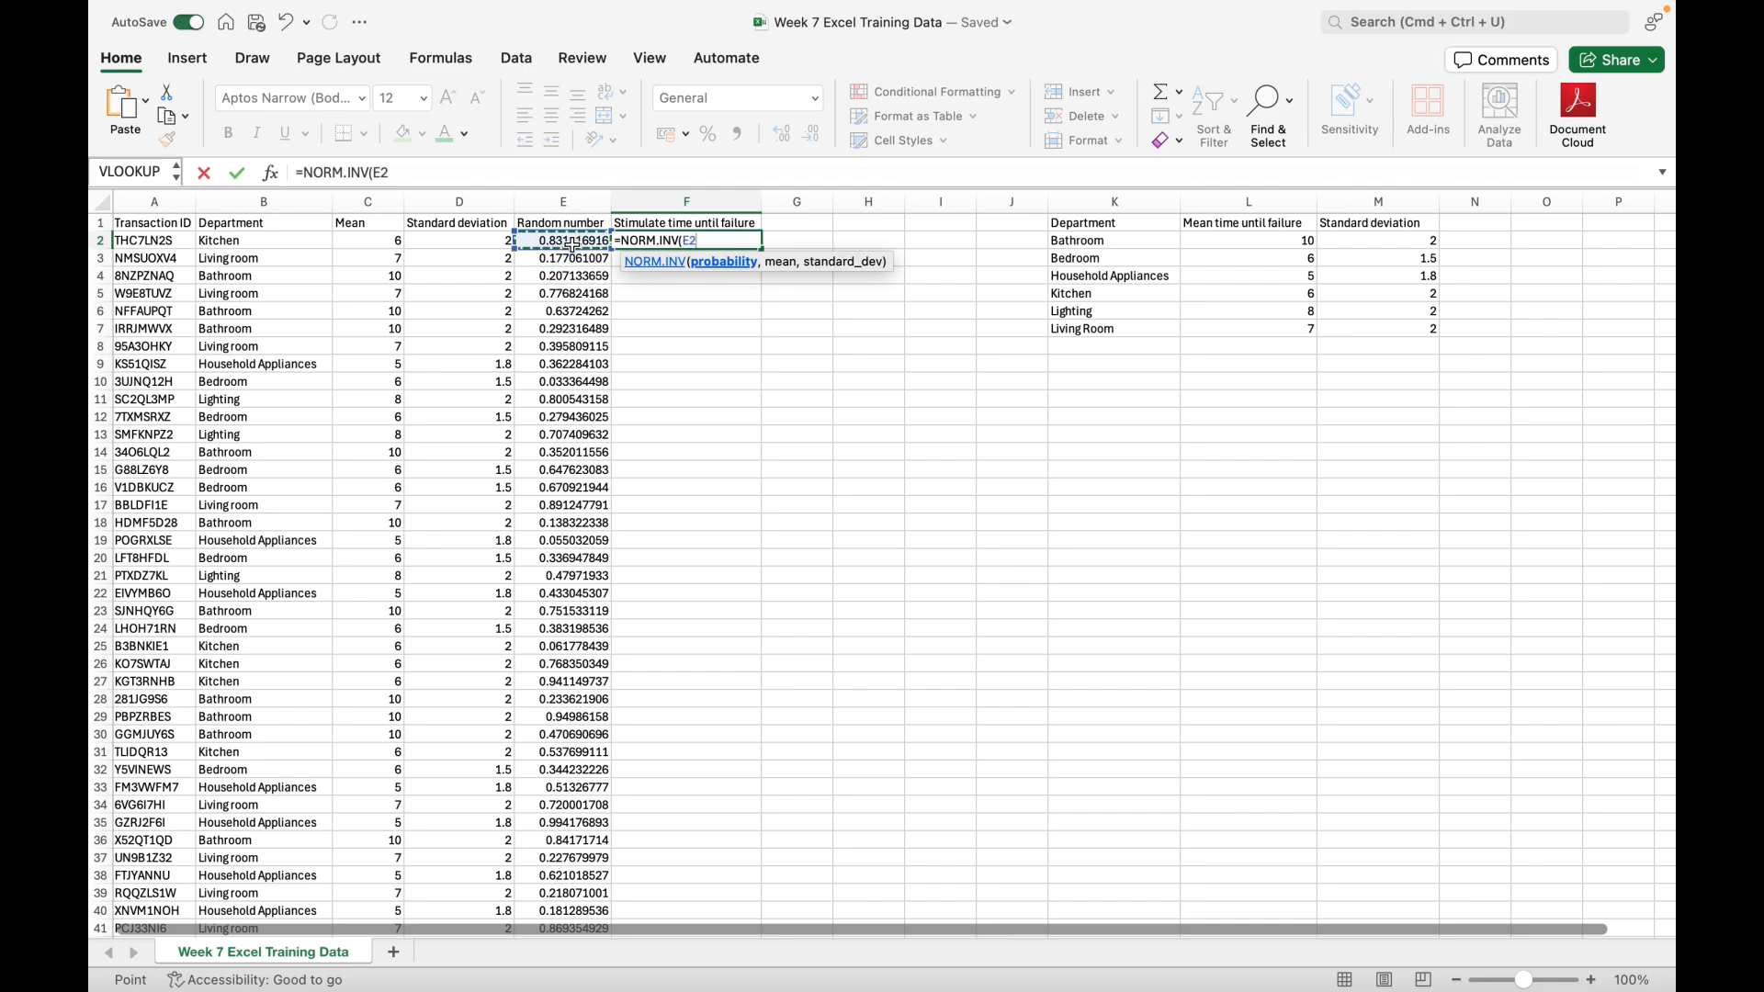
Step: Add C2 as the mean and D2 as the standard deviation, then fill the F2 formula down the column
type(",")
left_click(375, 243)
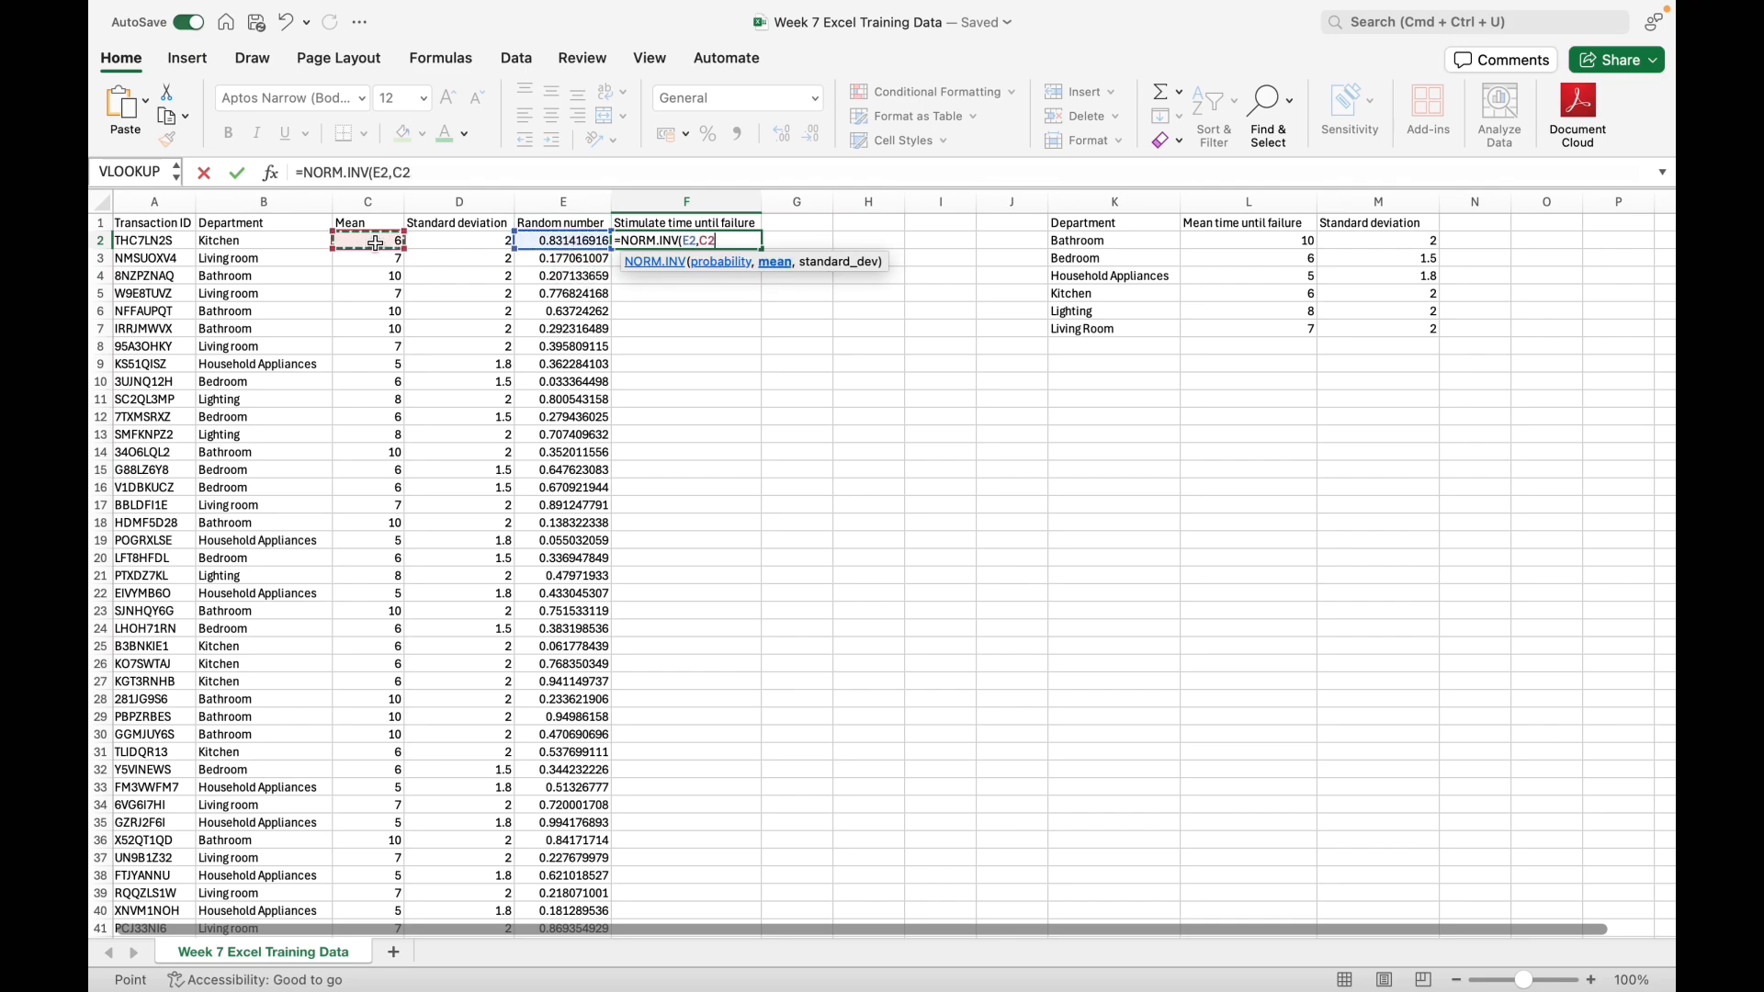
type(",")
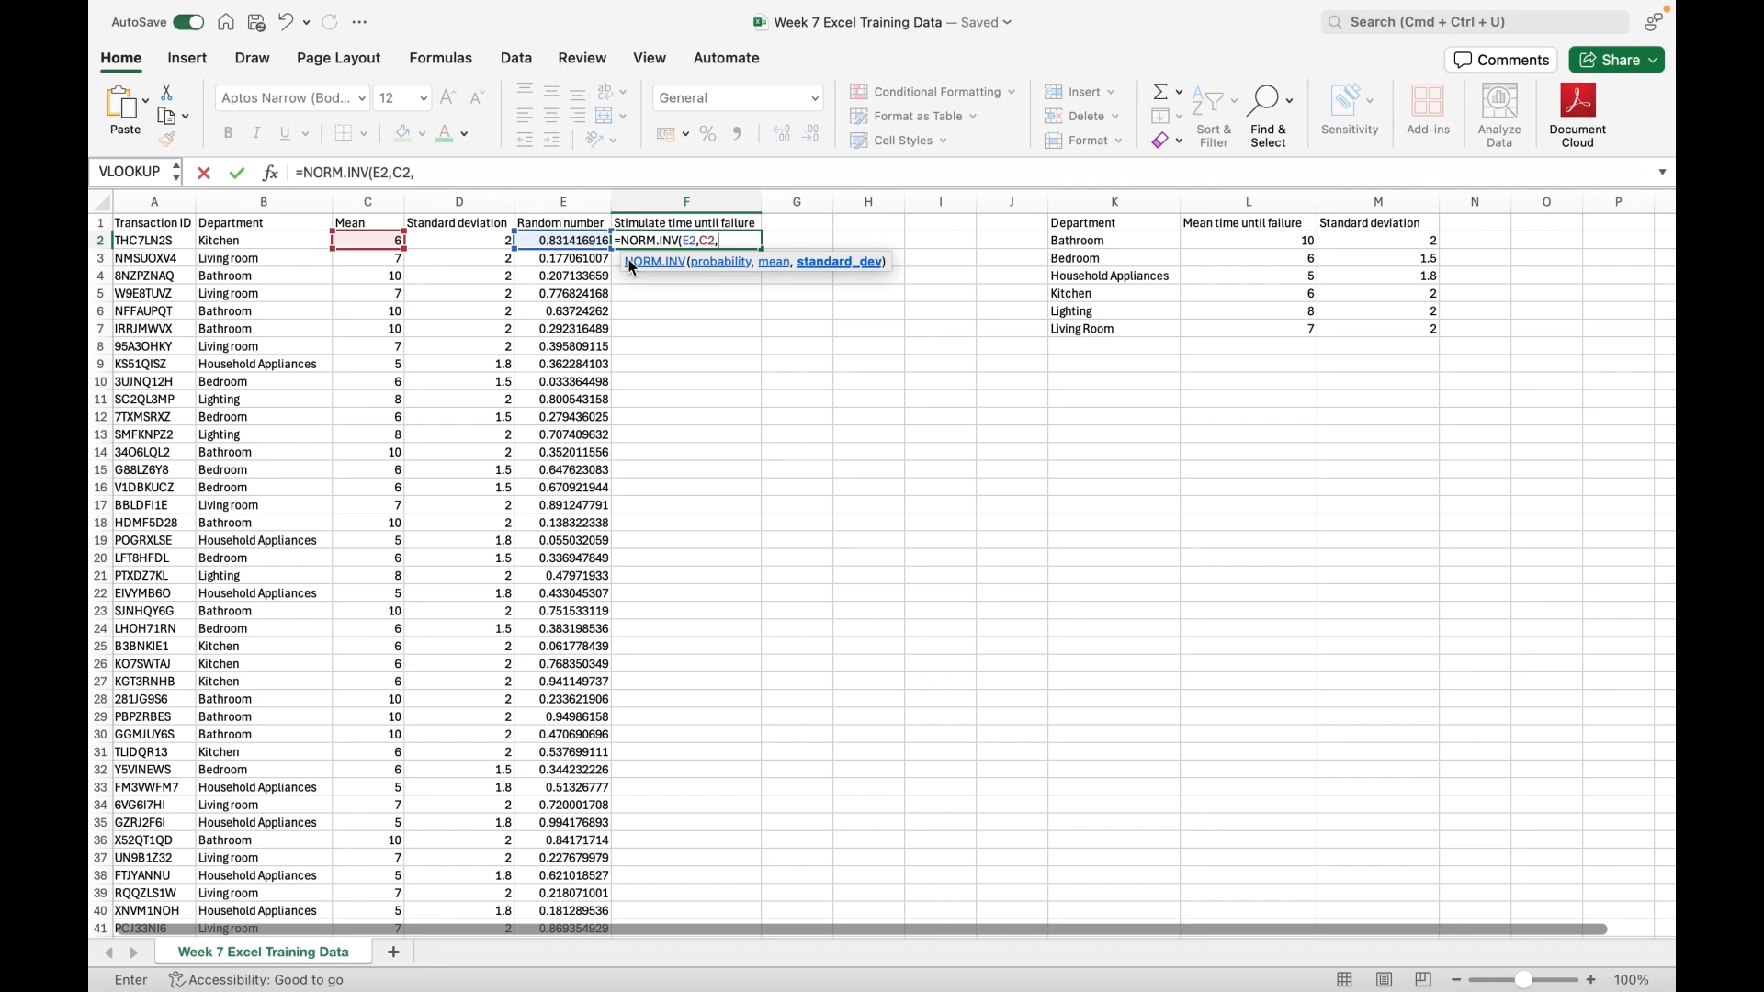
left_click(471, 243)
type(")")
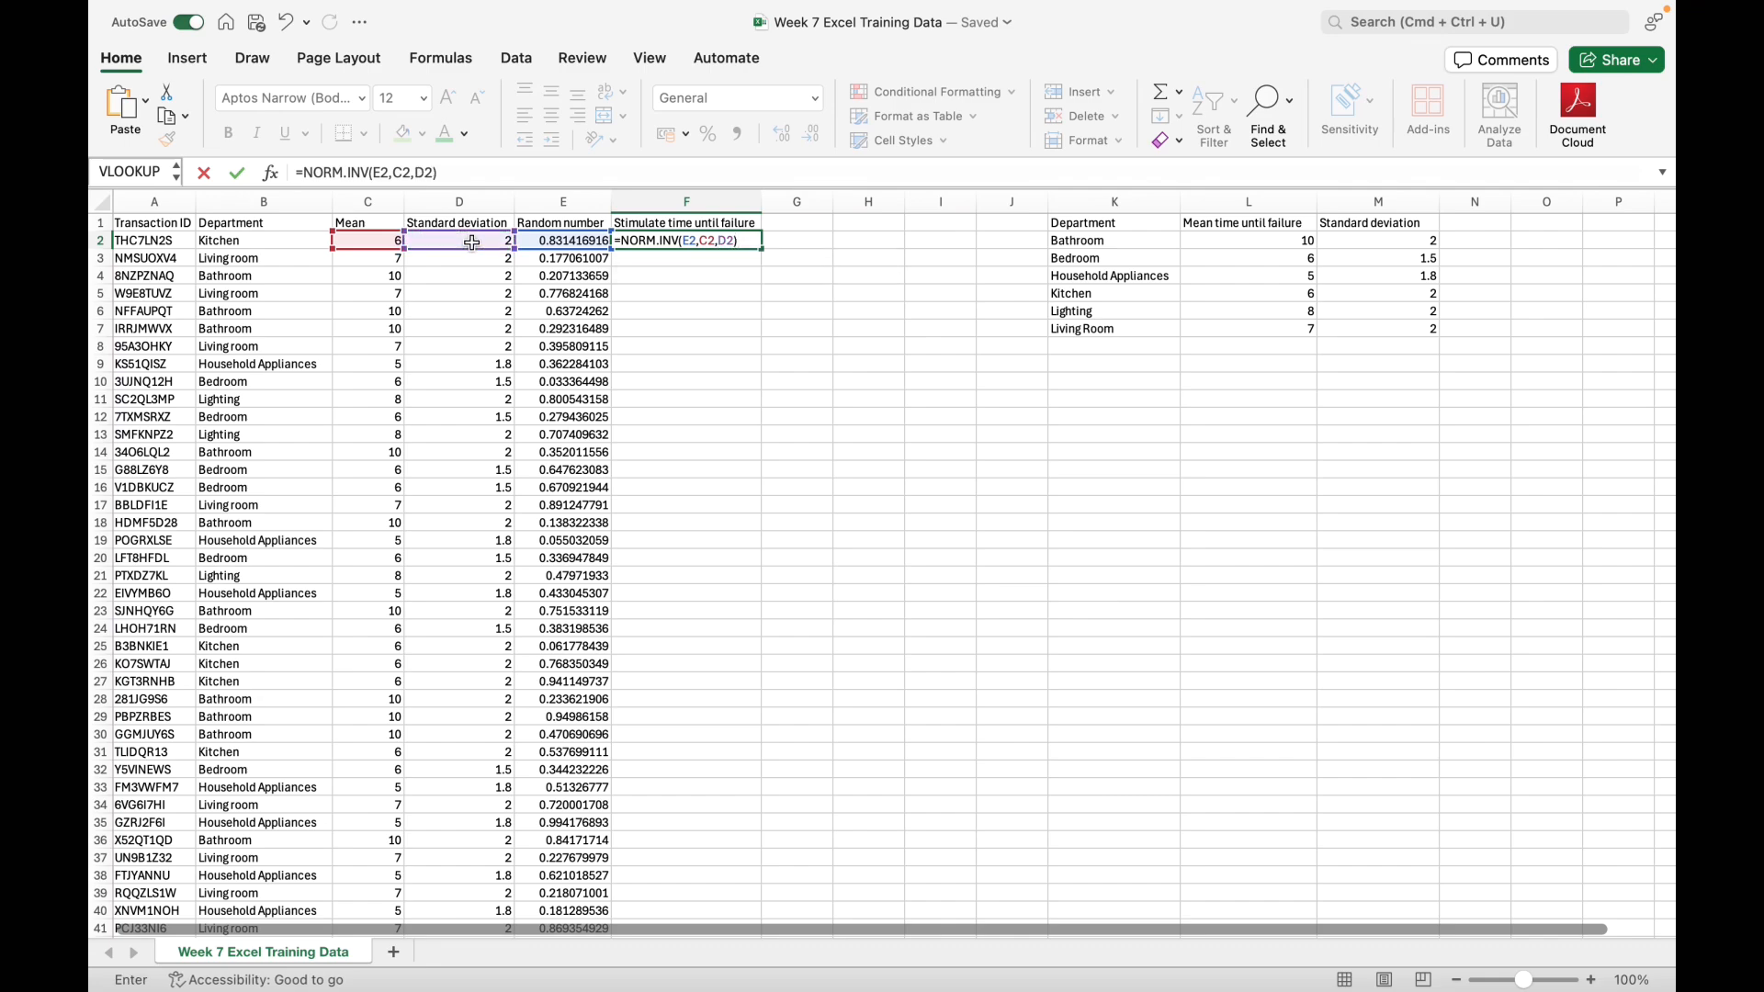
key("Return")
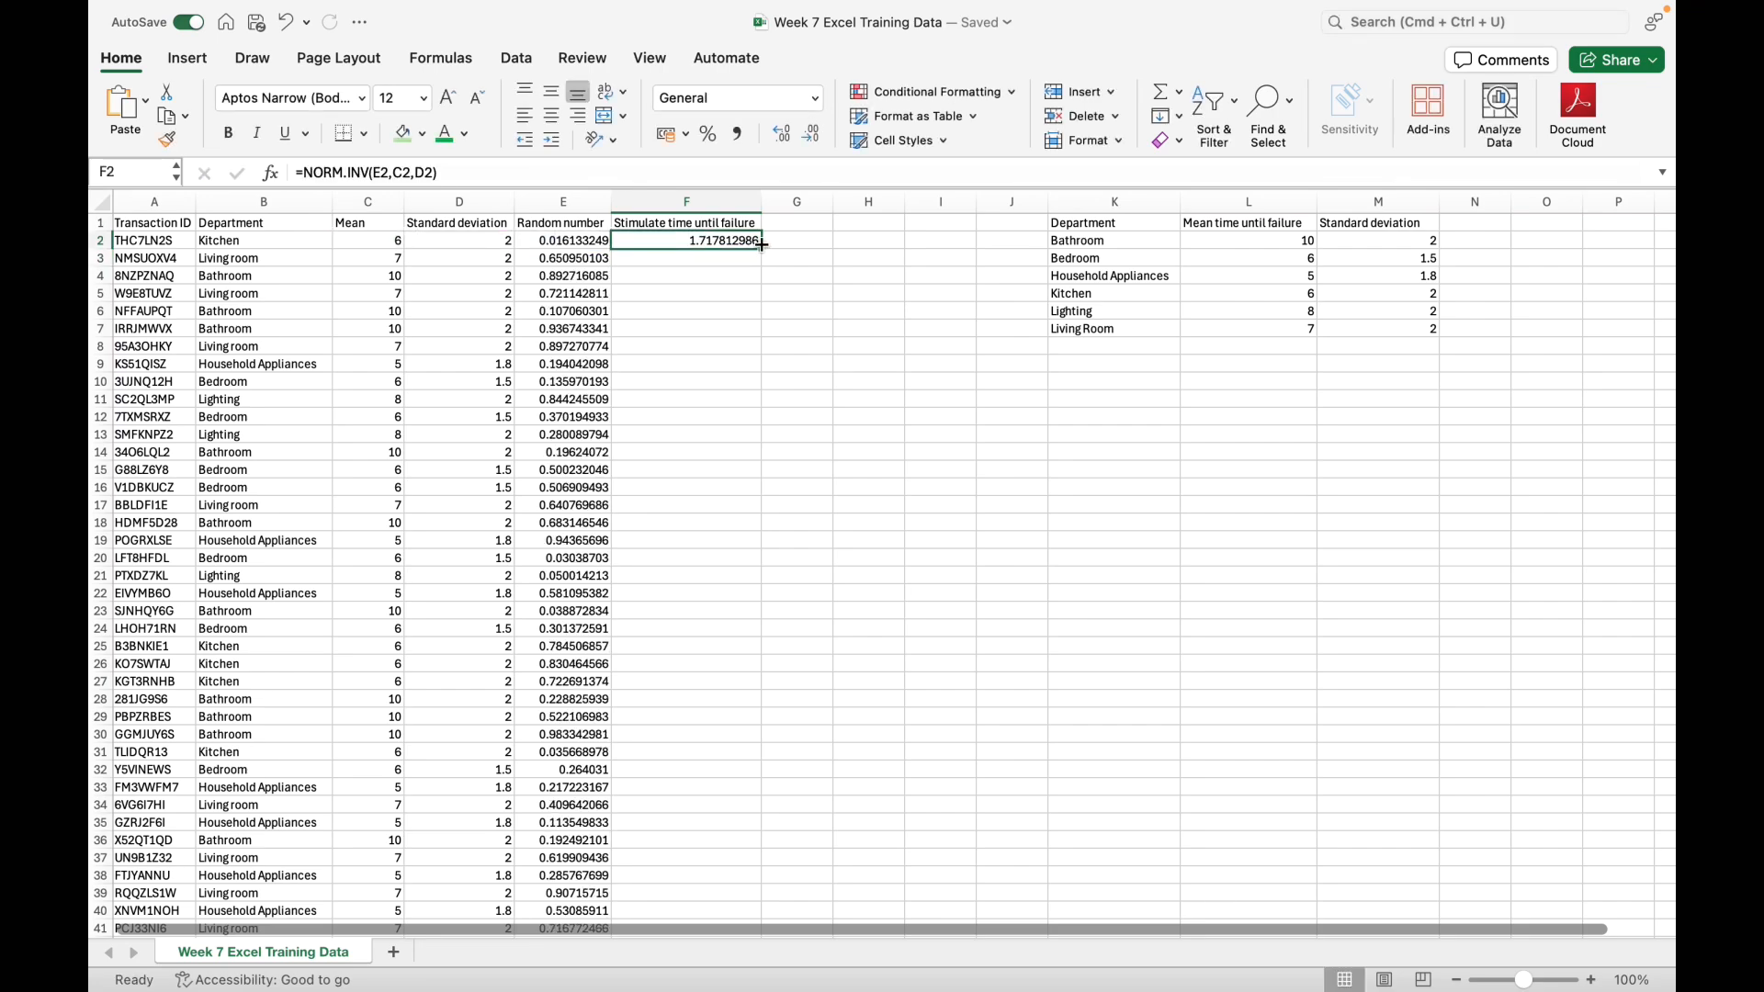
left_click_drag(762, 248, 696, 989)
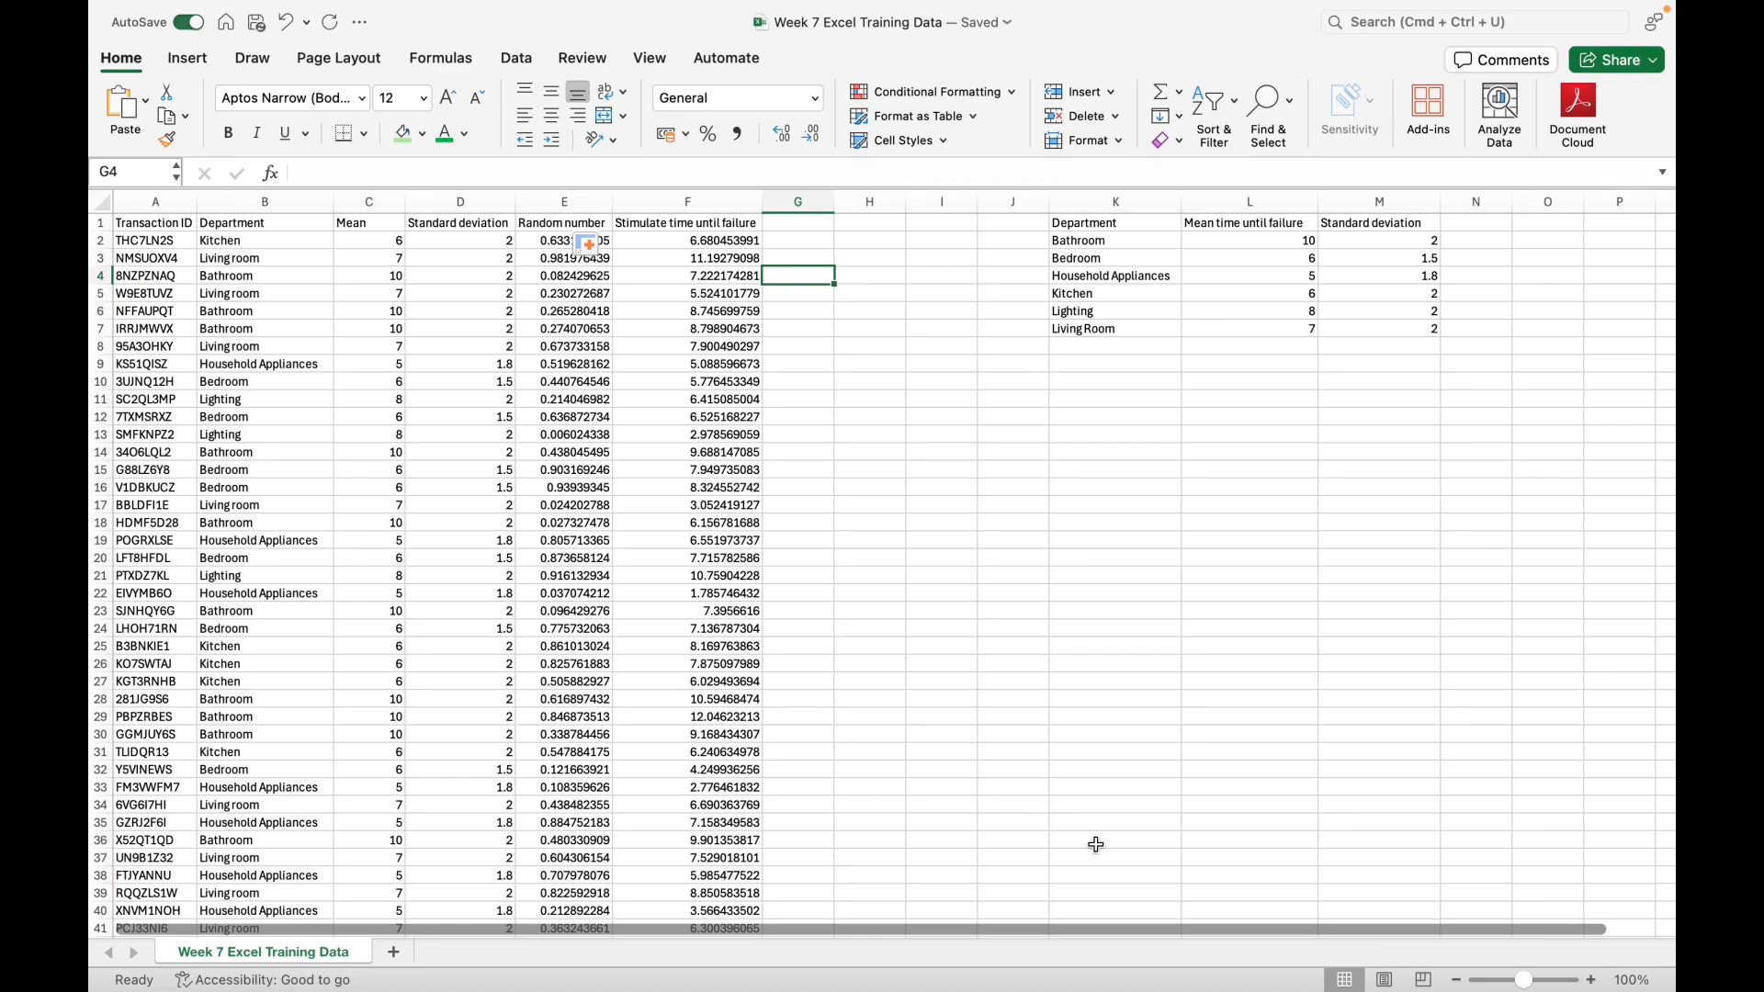
Step: Open the Descriptive Statistics tool from Excel's data analysis tools
left_click(732, 192)
left_click(188, 58)
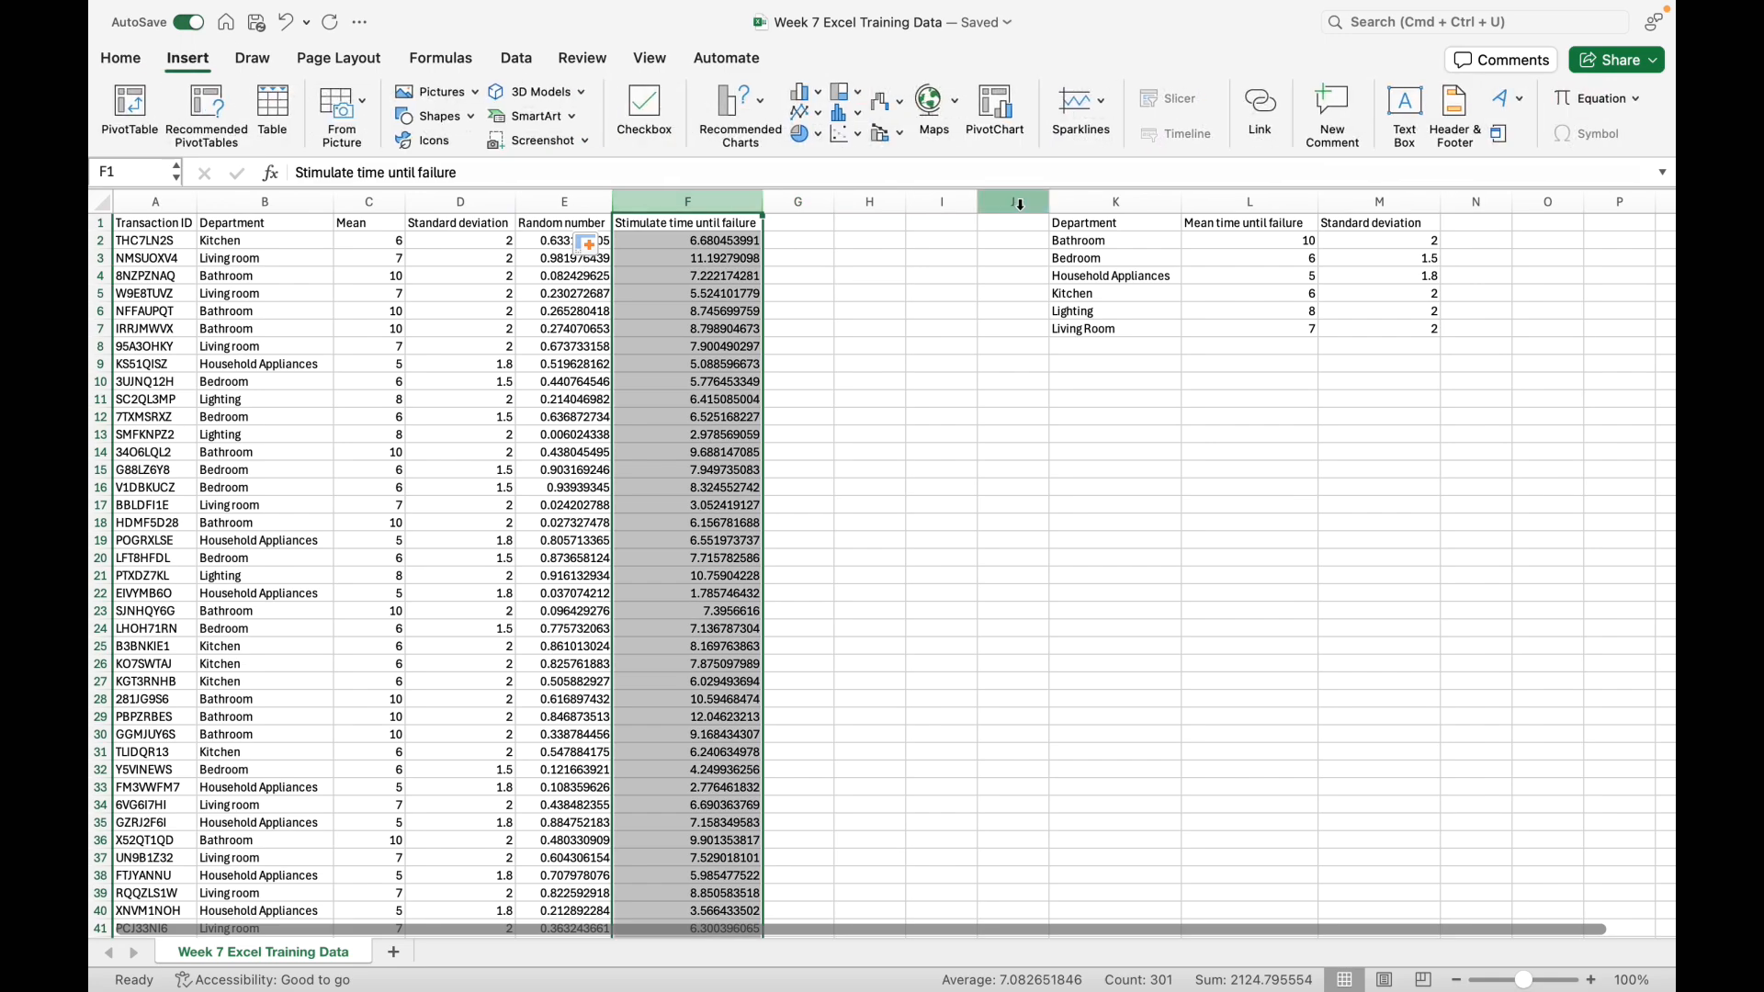
left_click(441, 59)
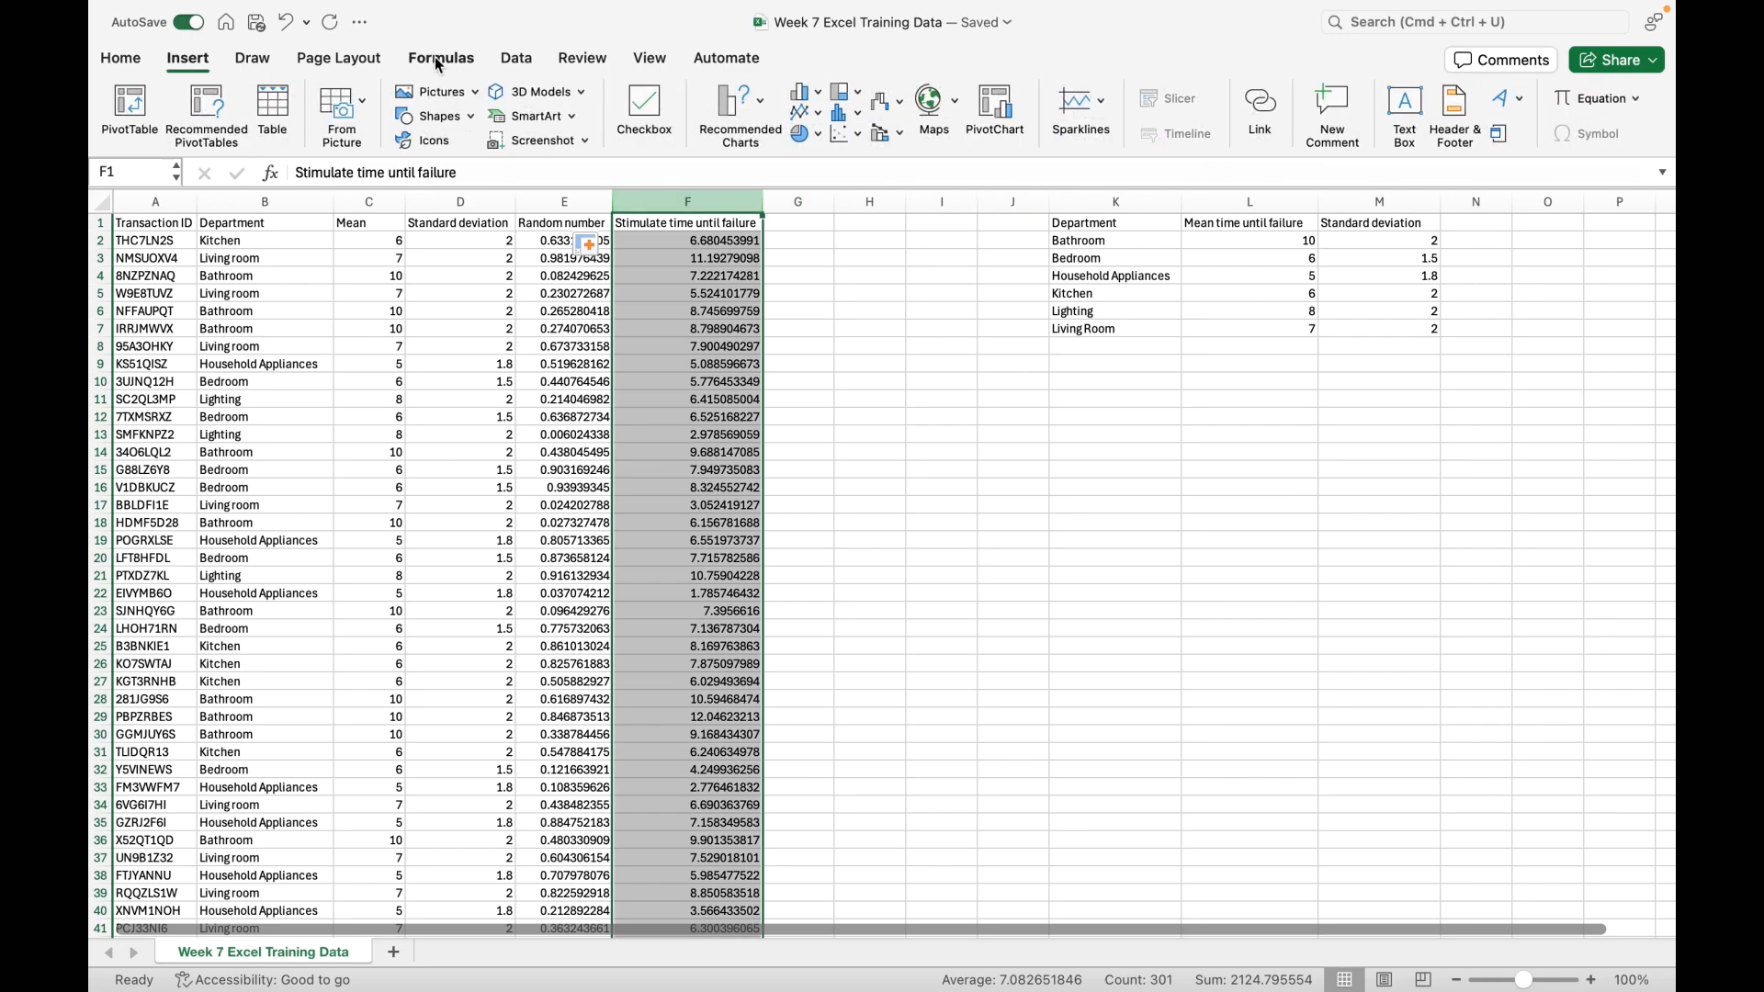
left_click(506, 64)
left_click(1562, 135)
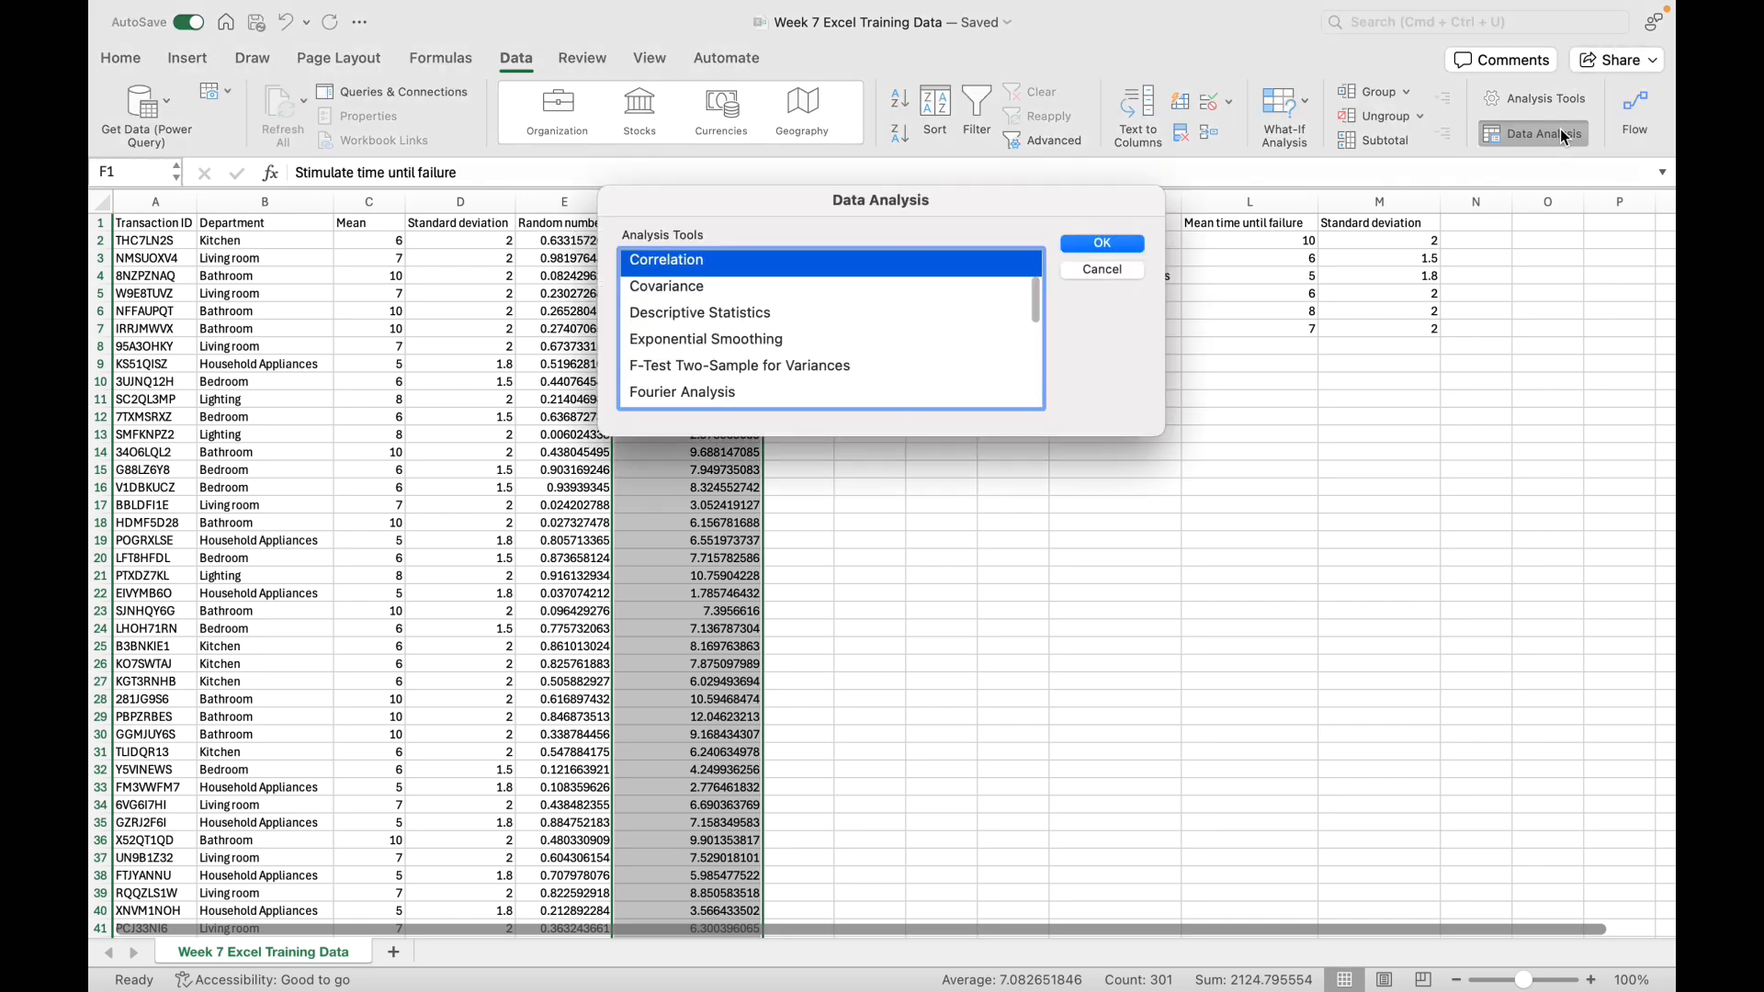
left_click(1025, 312)
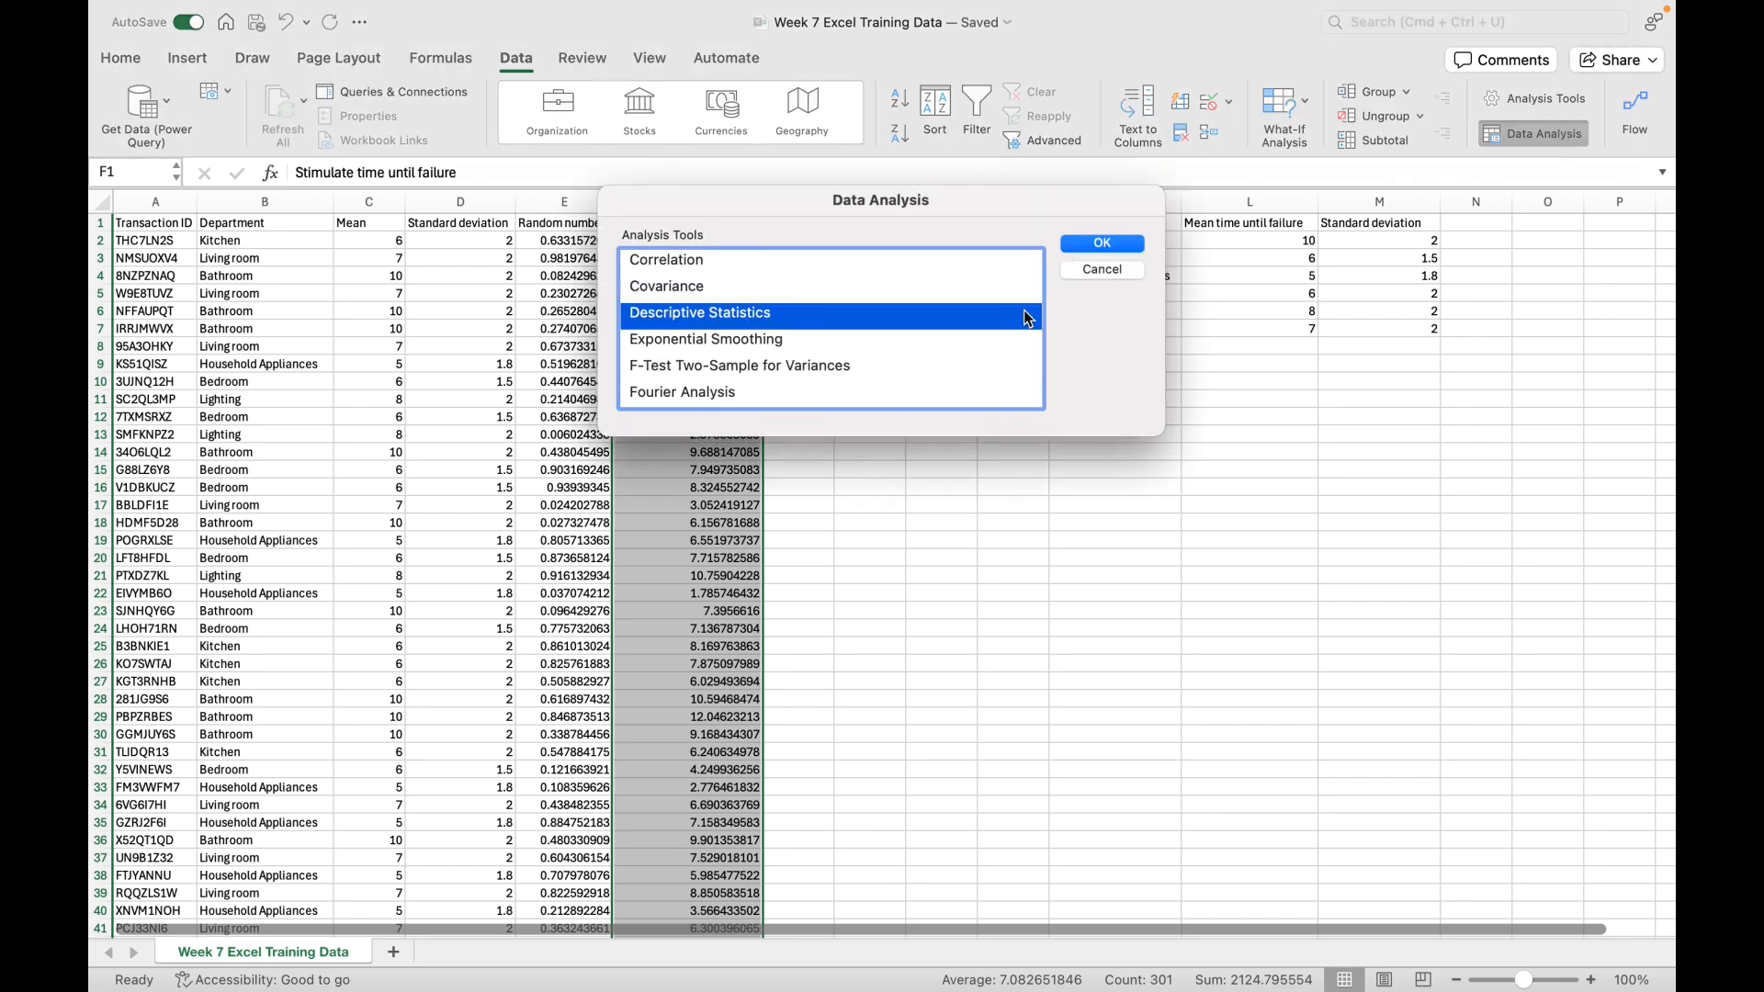
left_click(1102, 243)
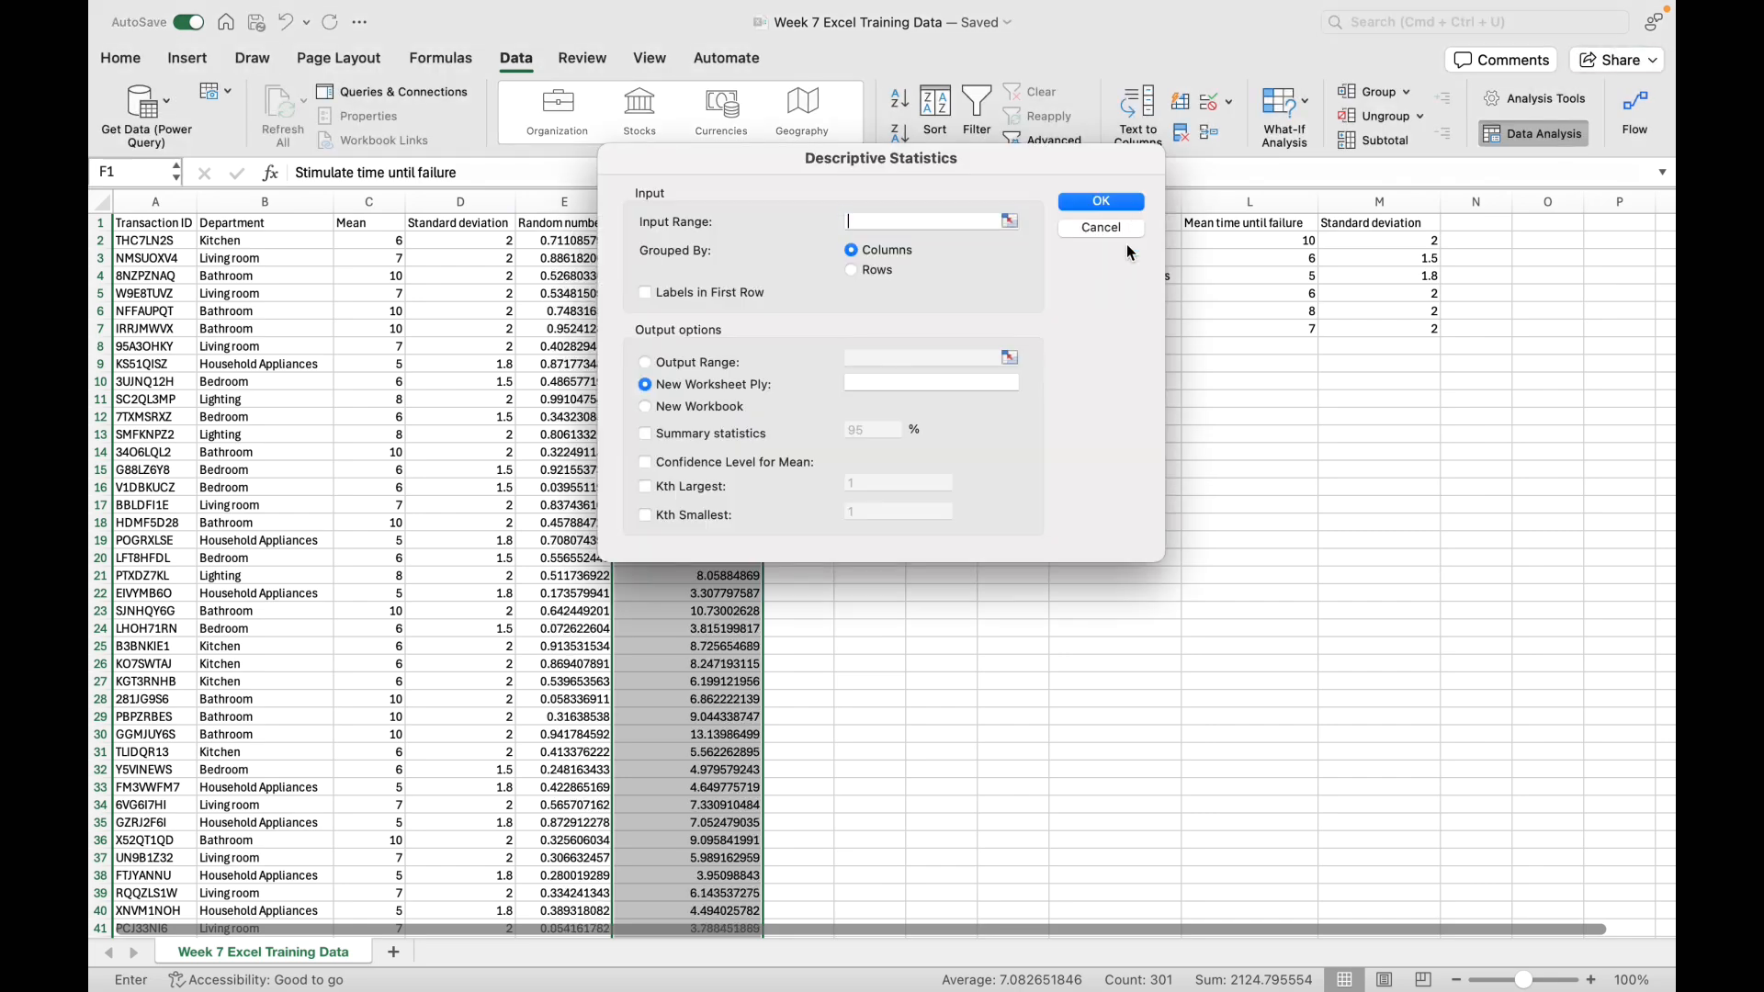
Step: Set the Descriptive Statistics input range to the simulated failure times in $F$2:$F$301
left_click(1015, 225)
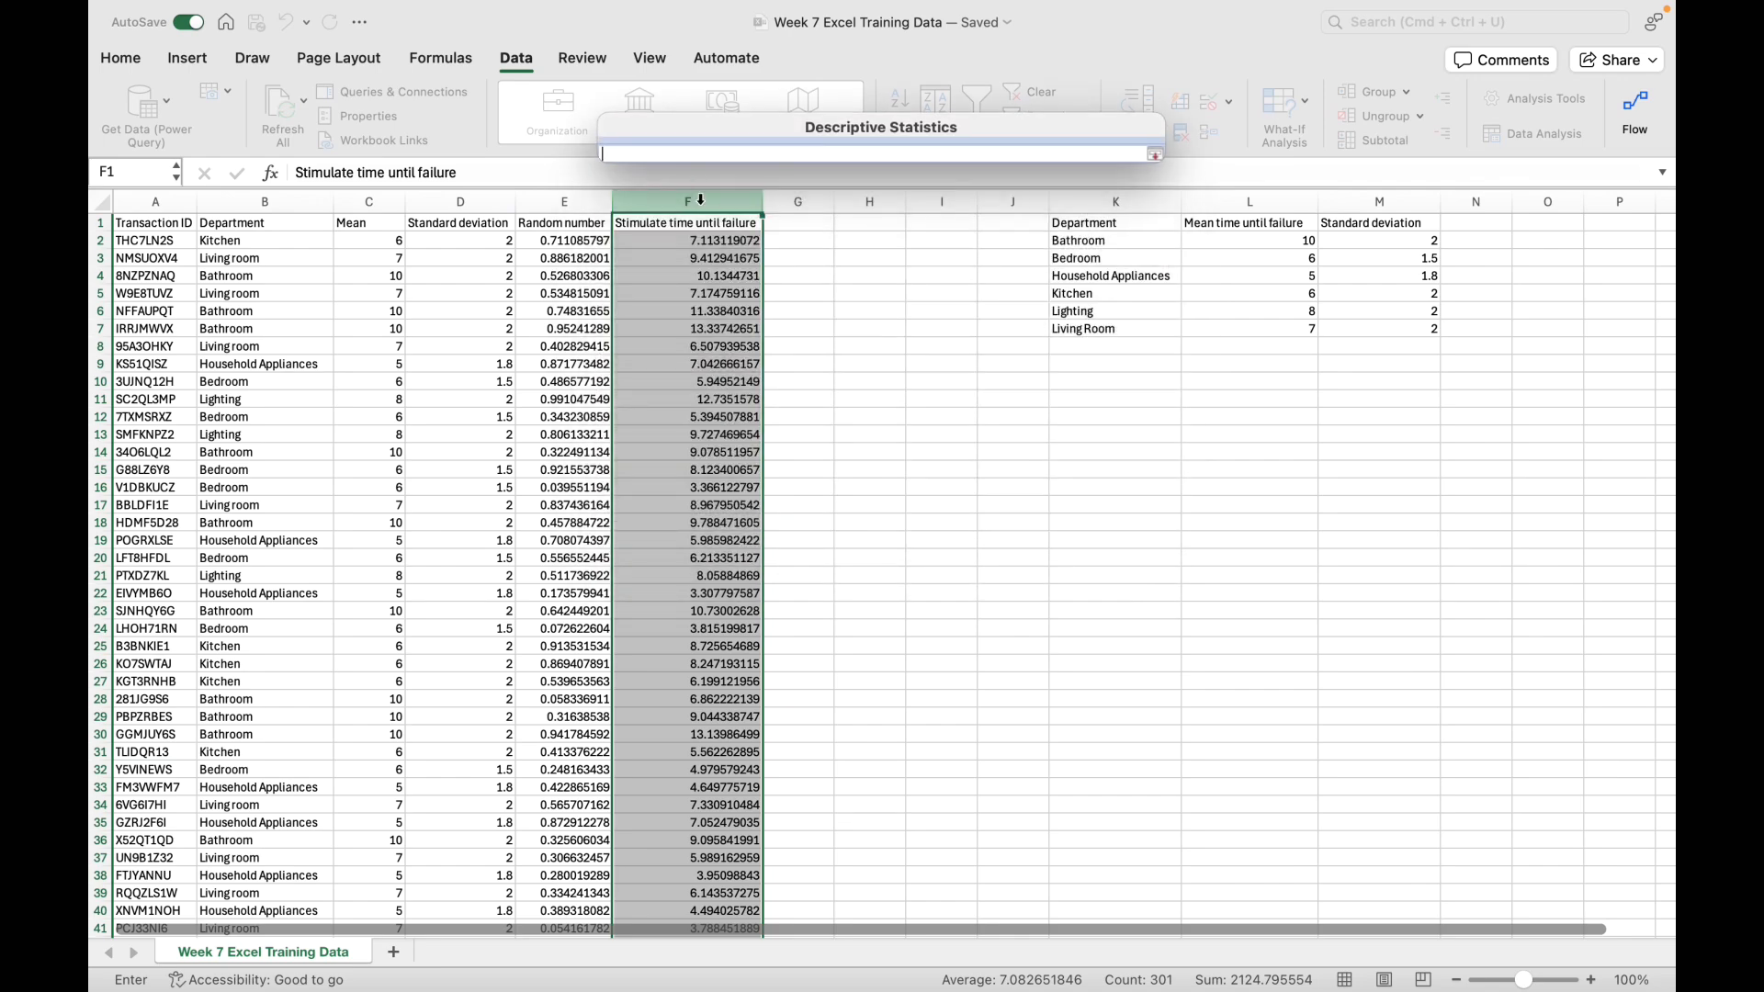
left_click(719, 207)
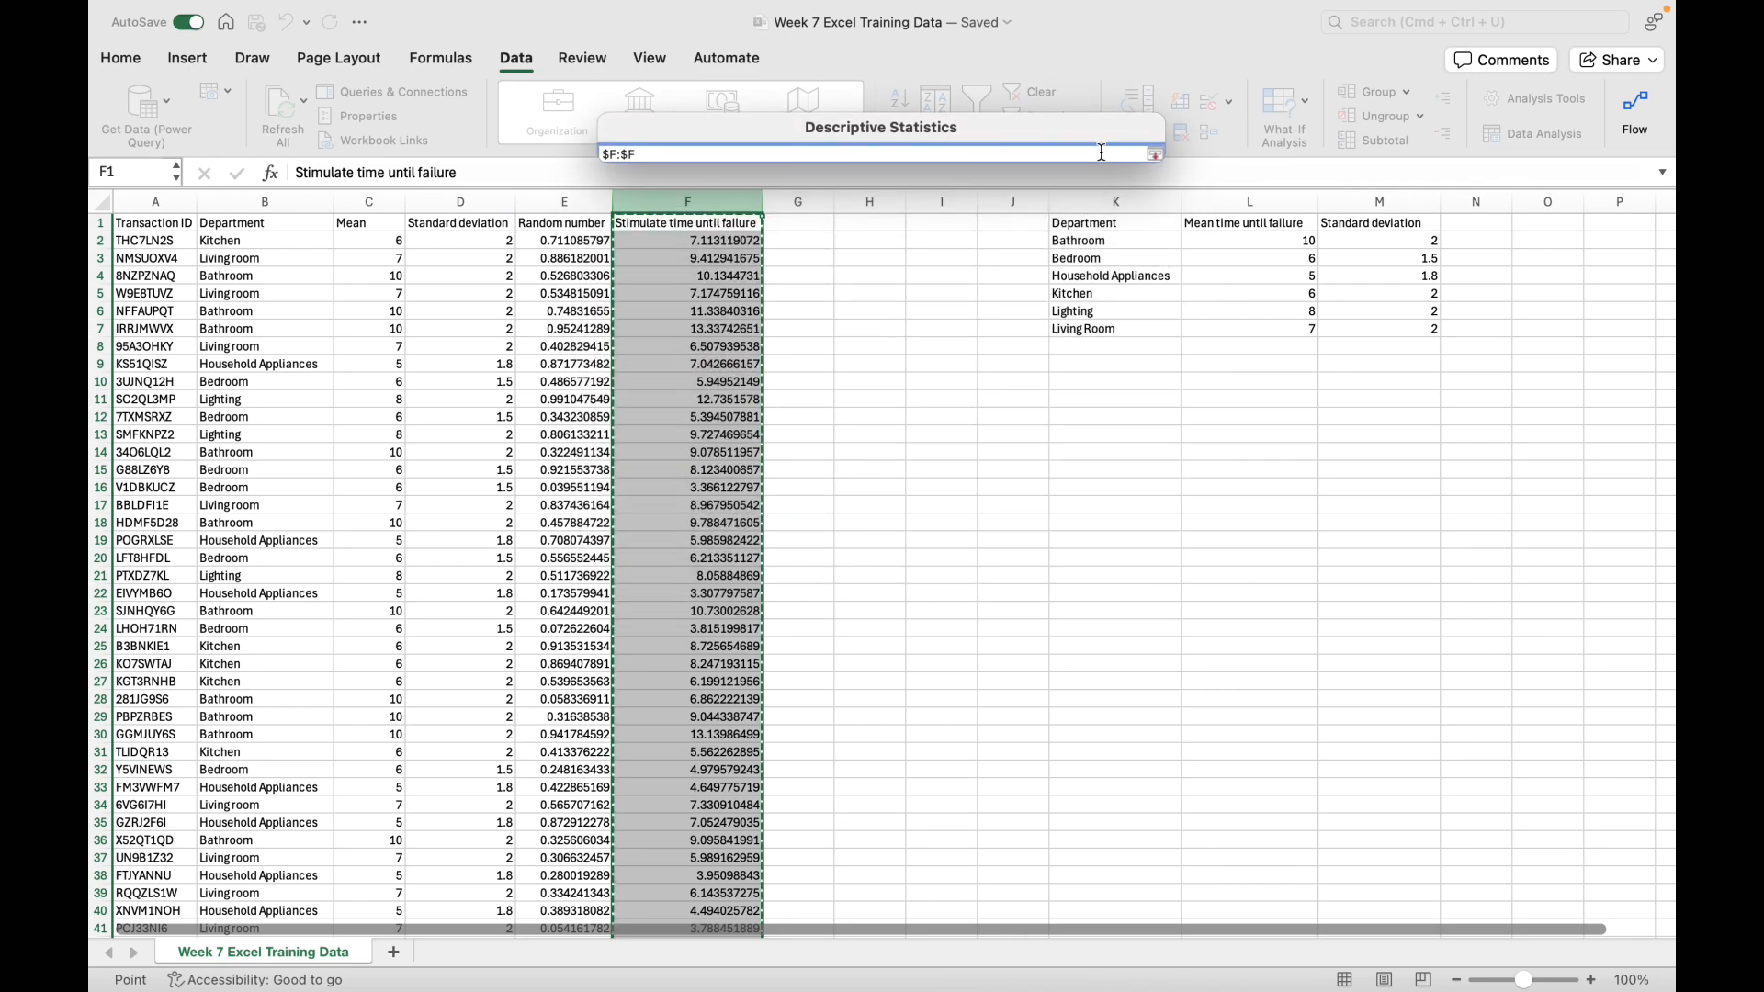
left_click(687, 240)
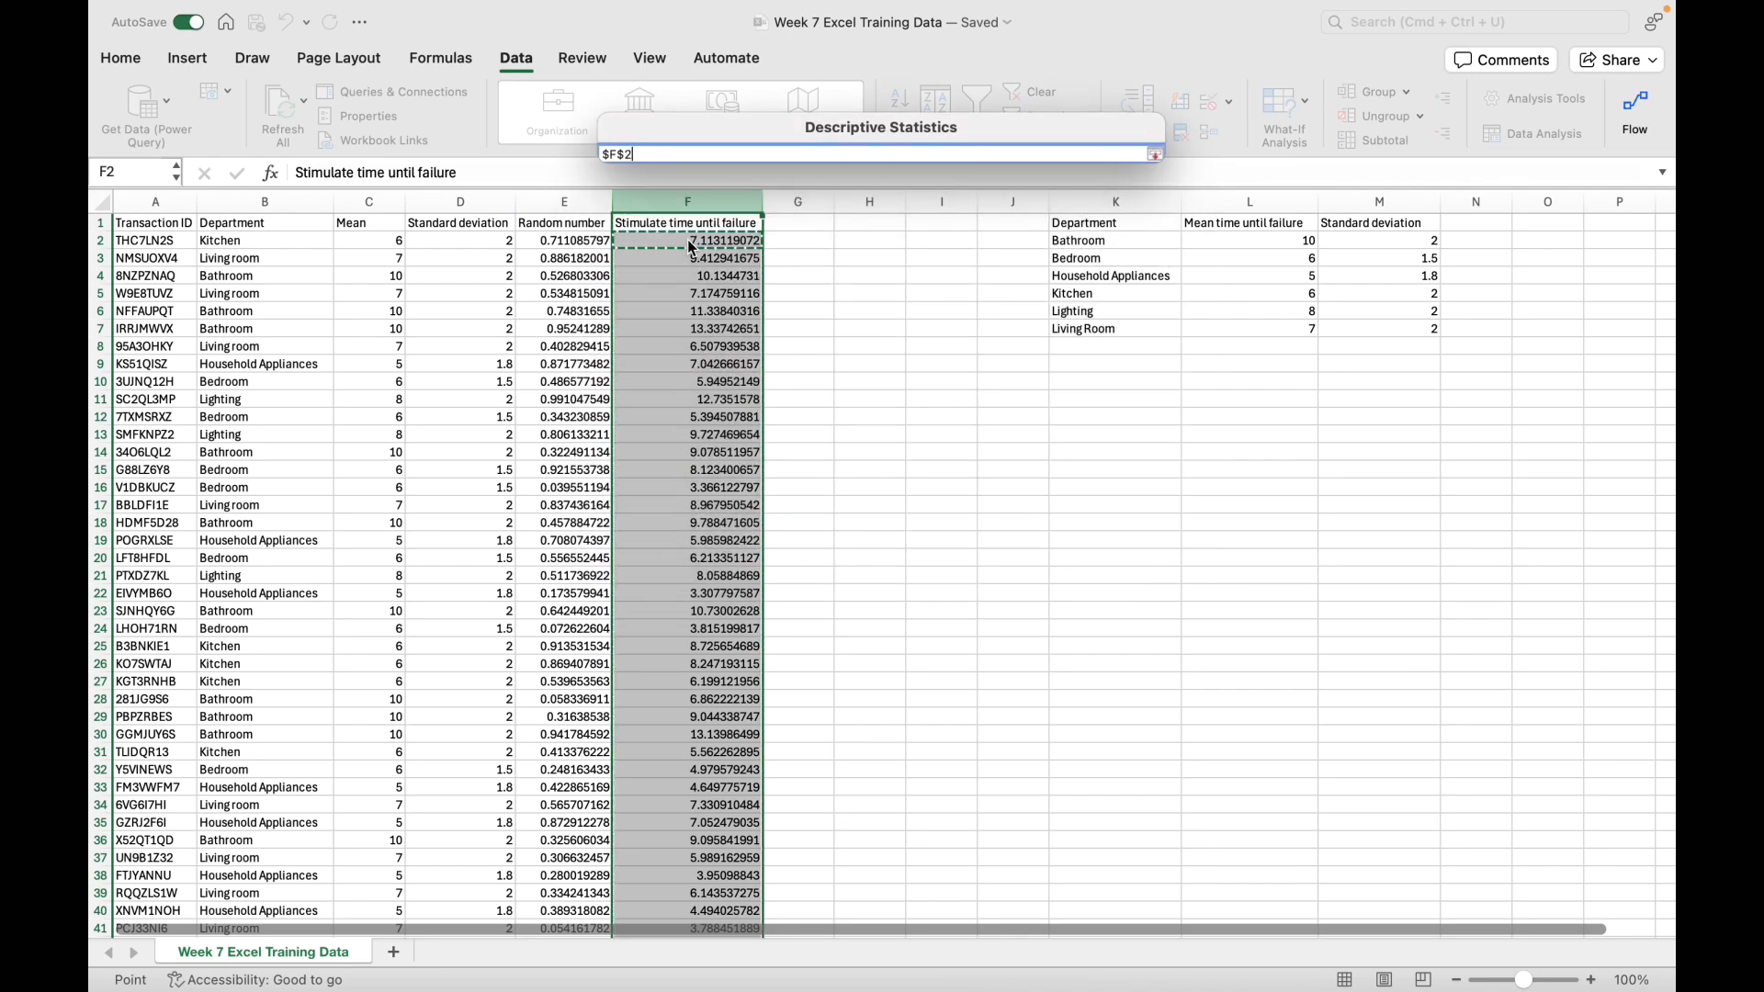
key("super+shift+Down")
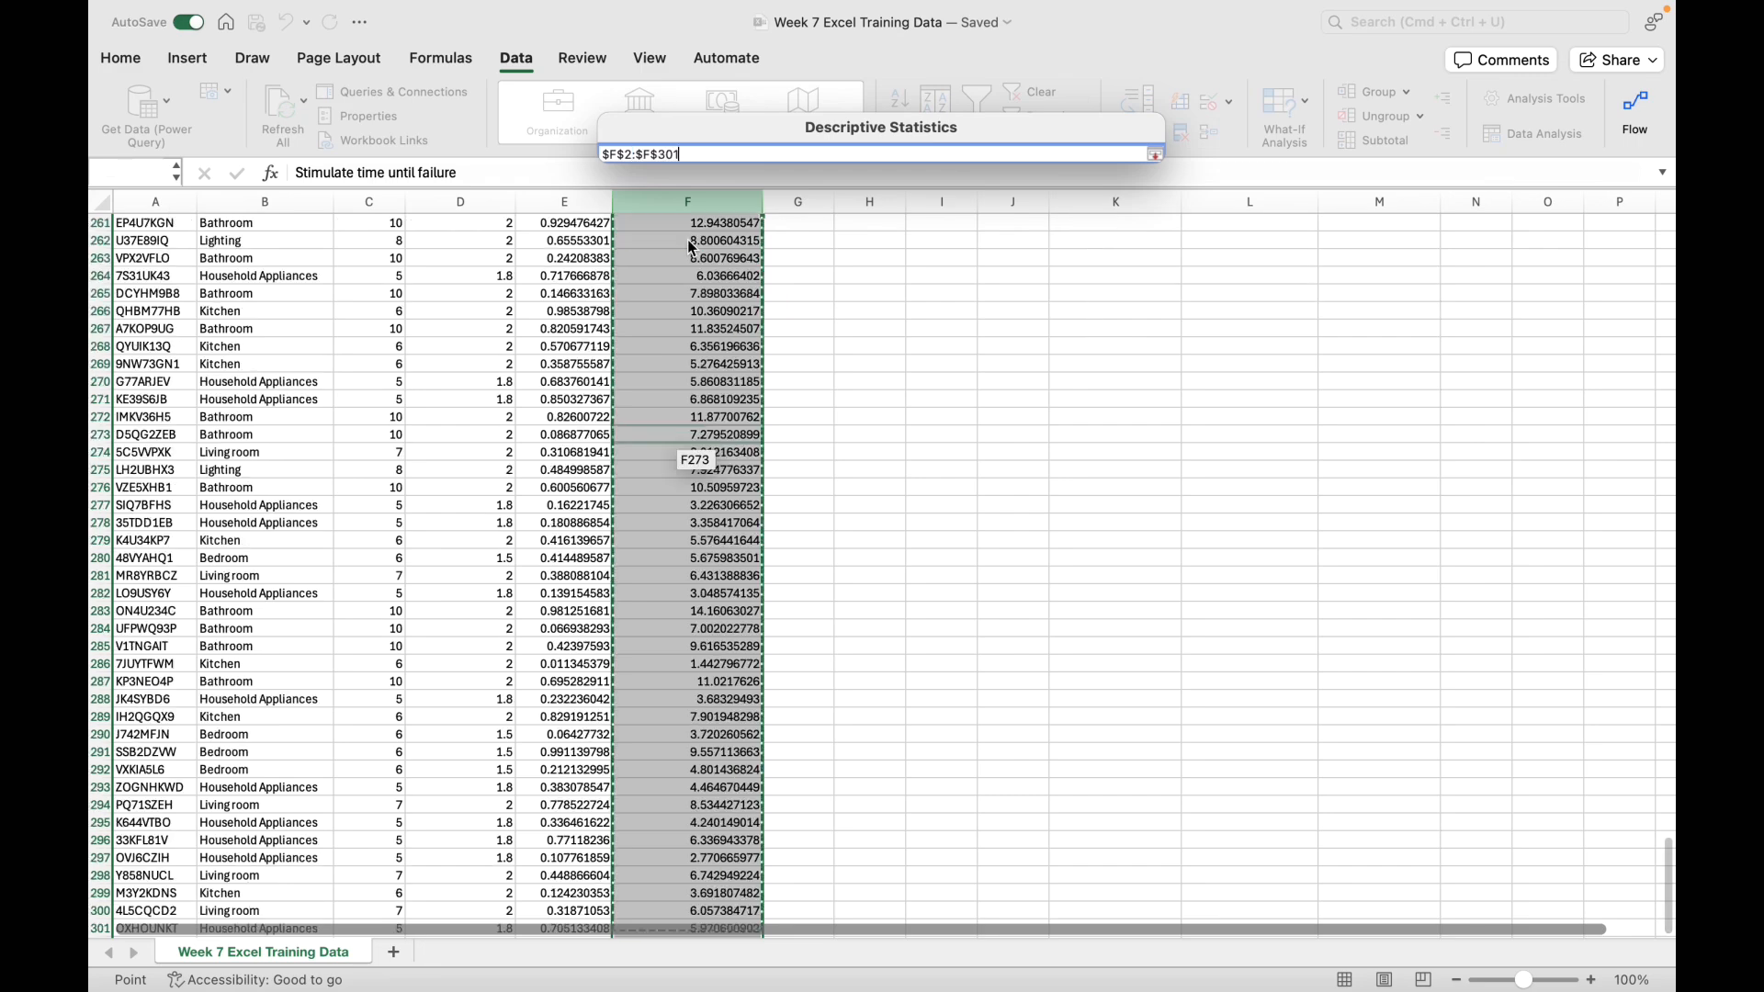
left_click(1156, 155)
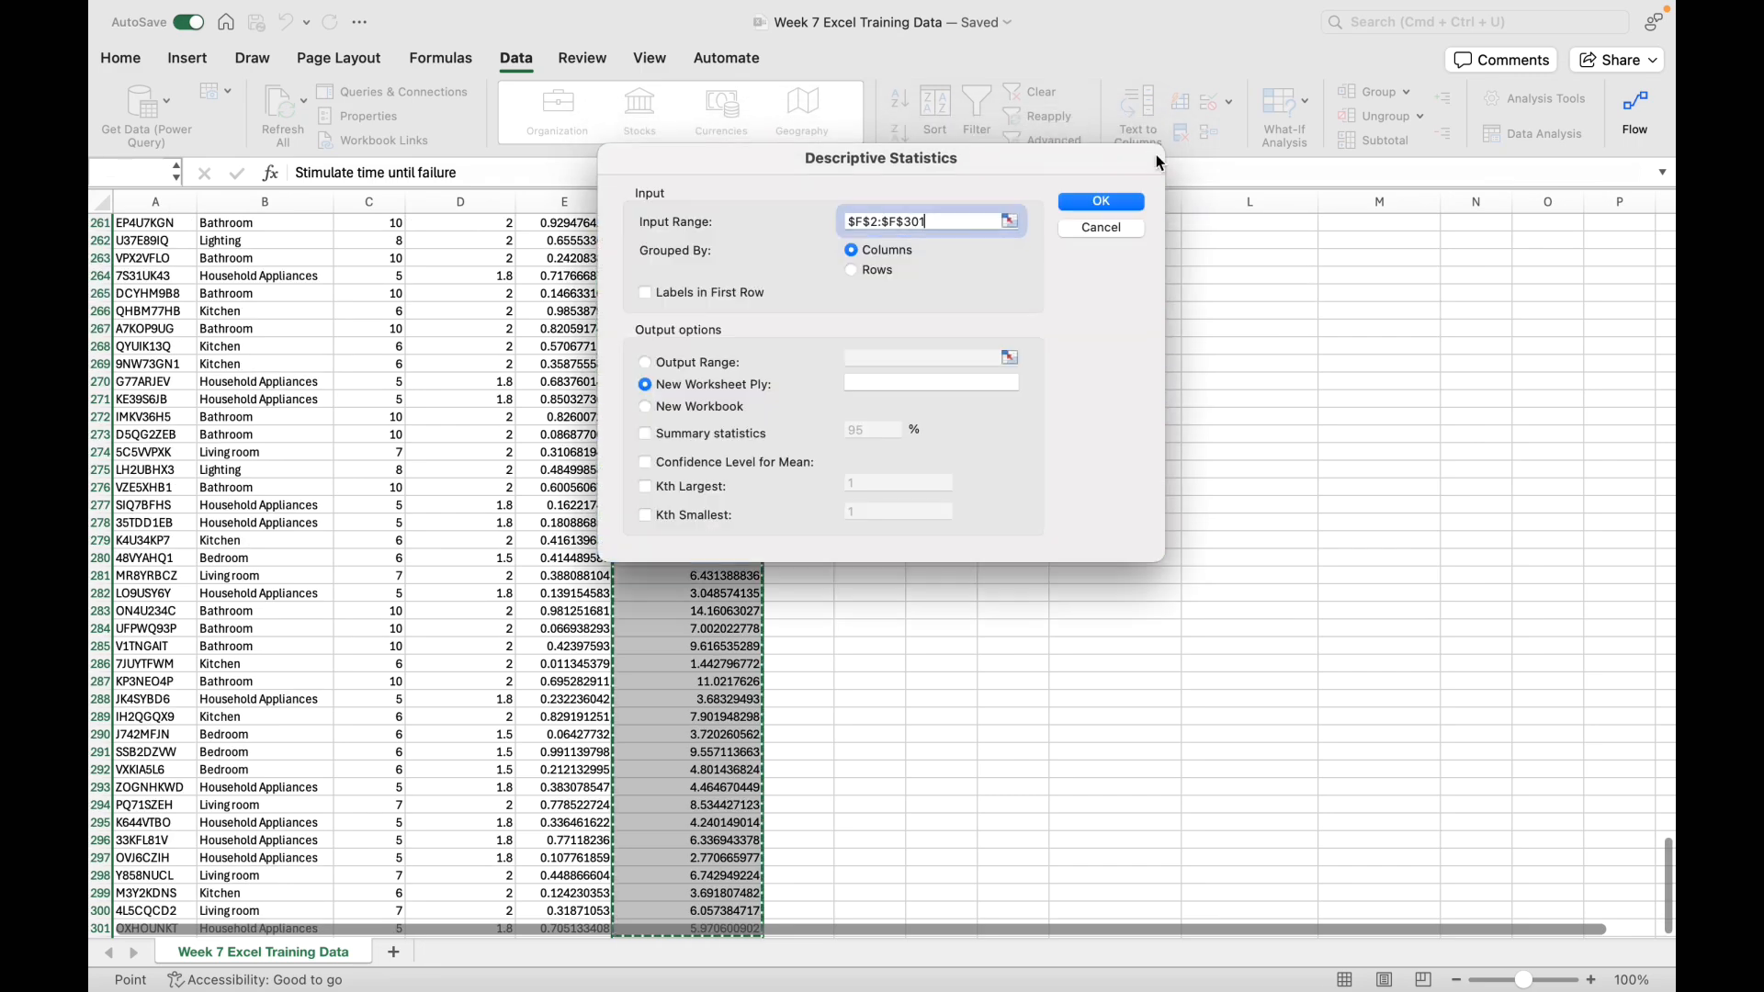
Step: Send the Descriptive Statistics output to a range on the current sheet starting at H10
left_click(645, 362)
left_click(997, 358)
left_click(1007, 359)
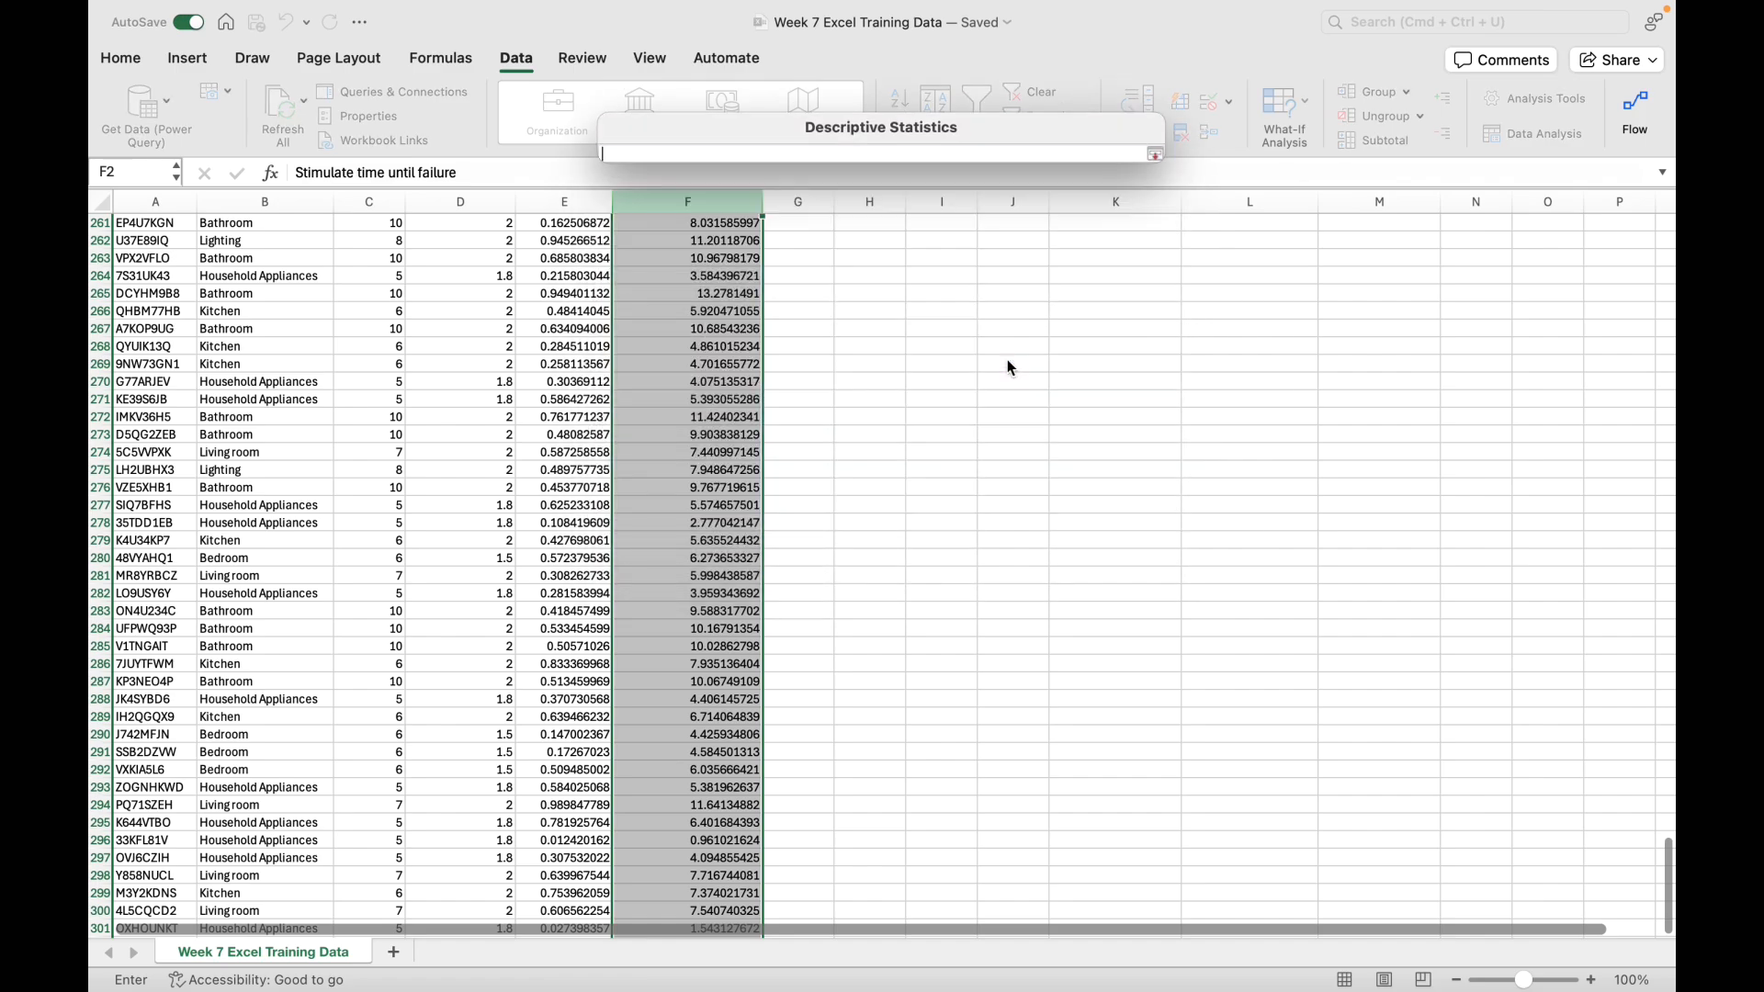
scroll(1007, 362, "up", 20)
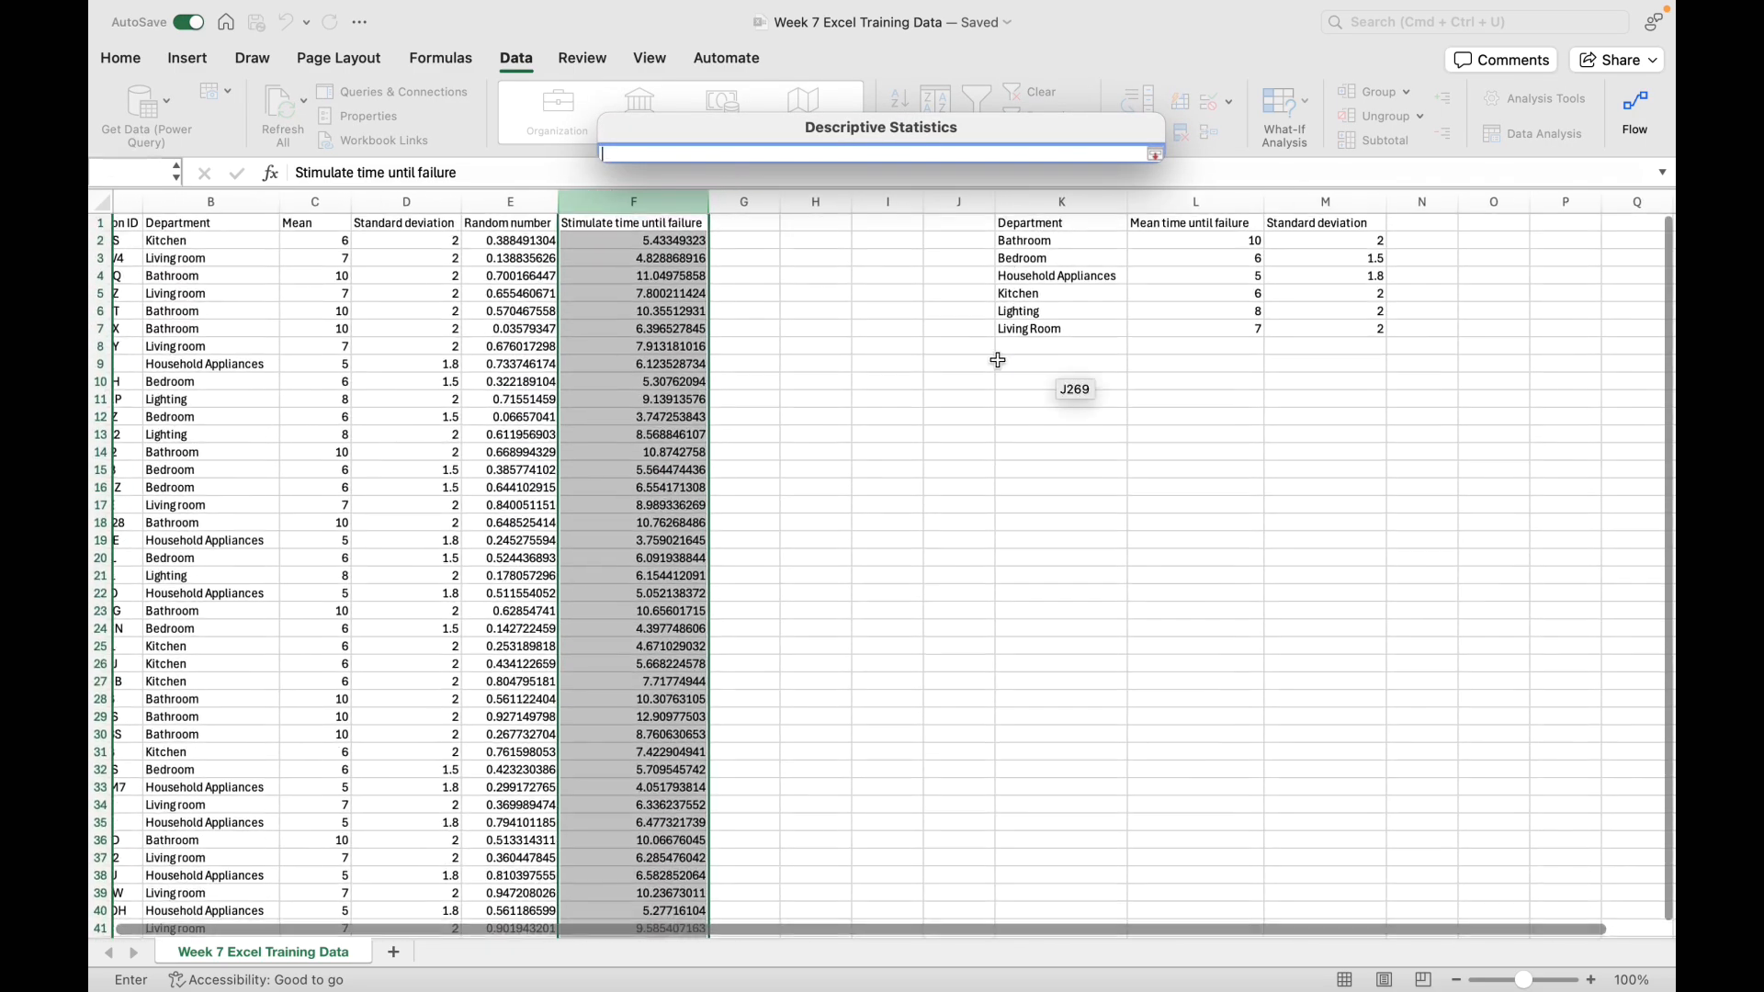
left_click(814, 381)
Step: Widen column H so the labels of the summary statistics table fit
left_click_drag(849, 384, 1295, 722)
left_click_drag(851, 205, 983, 198)
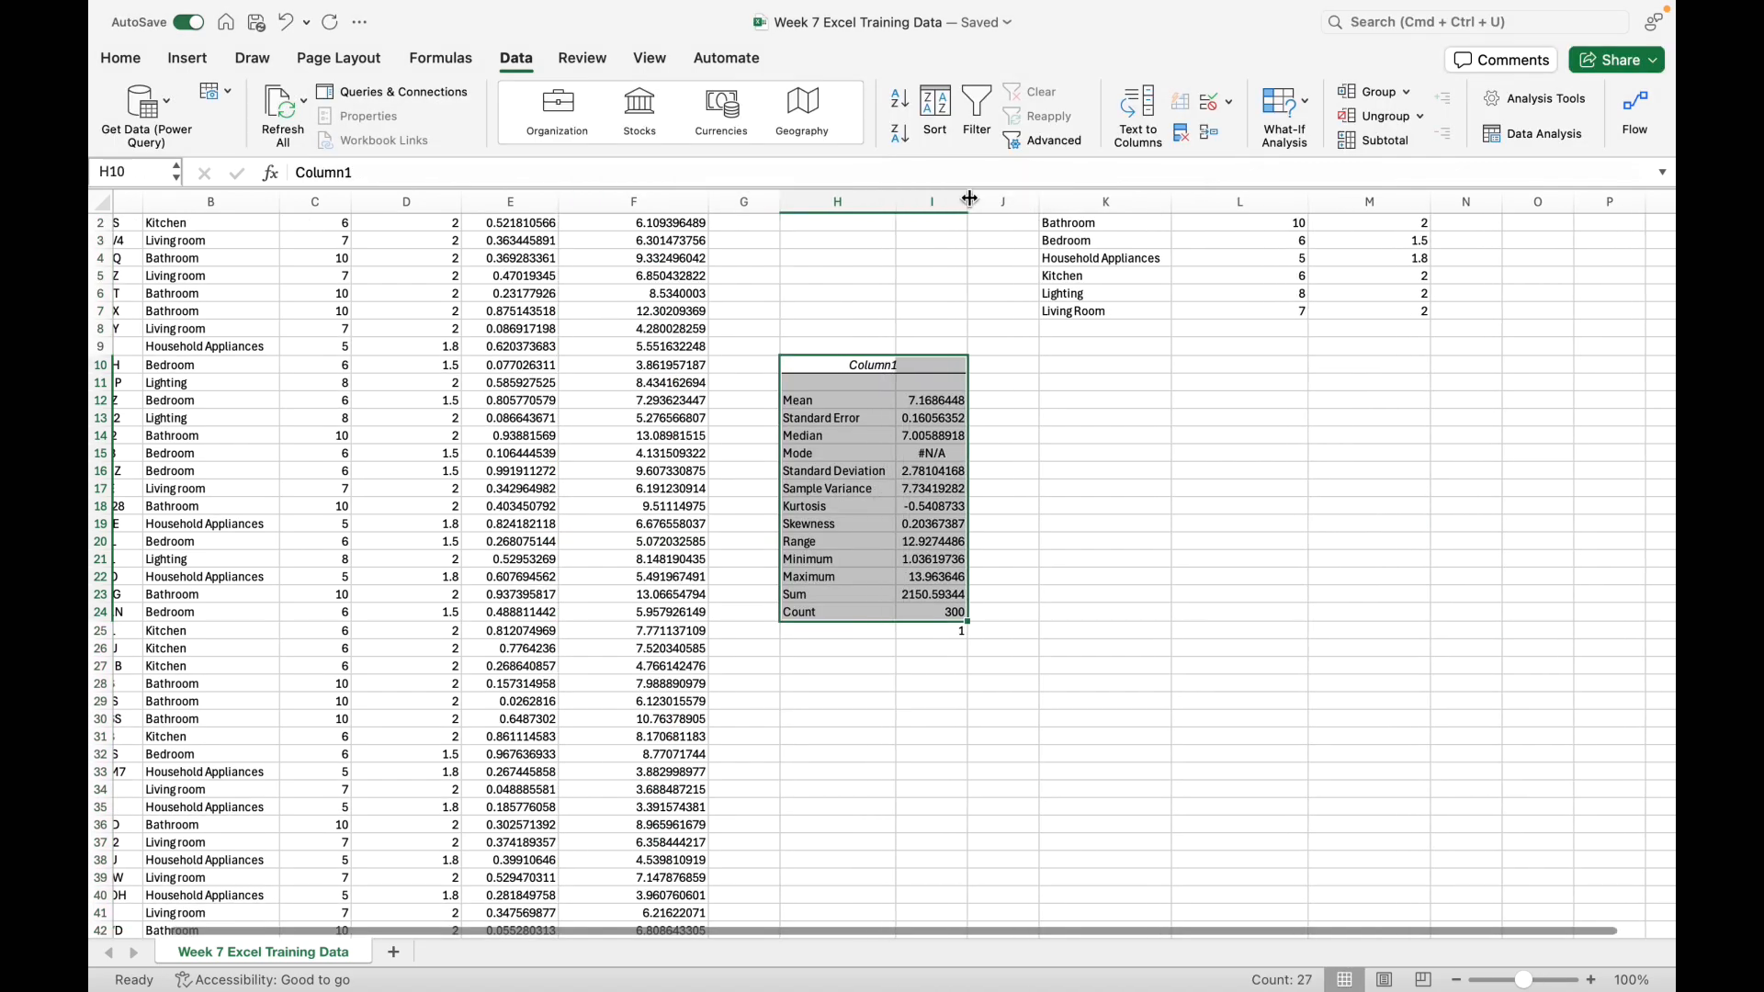
scroll(953, 461, "up", 1)
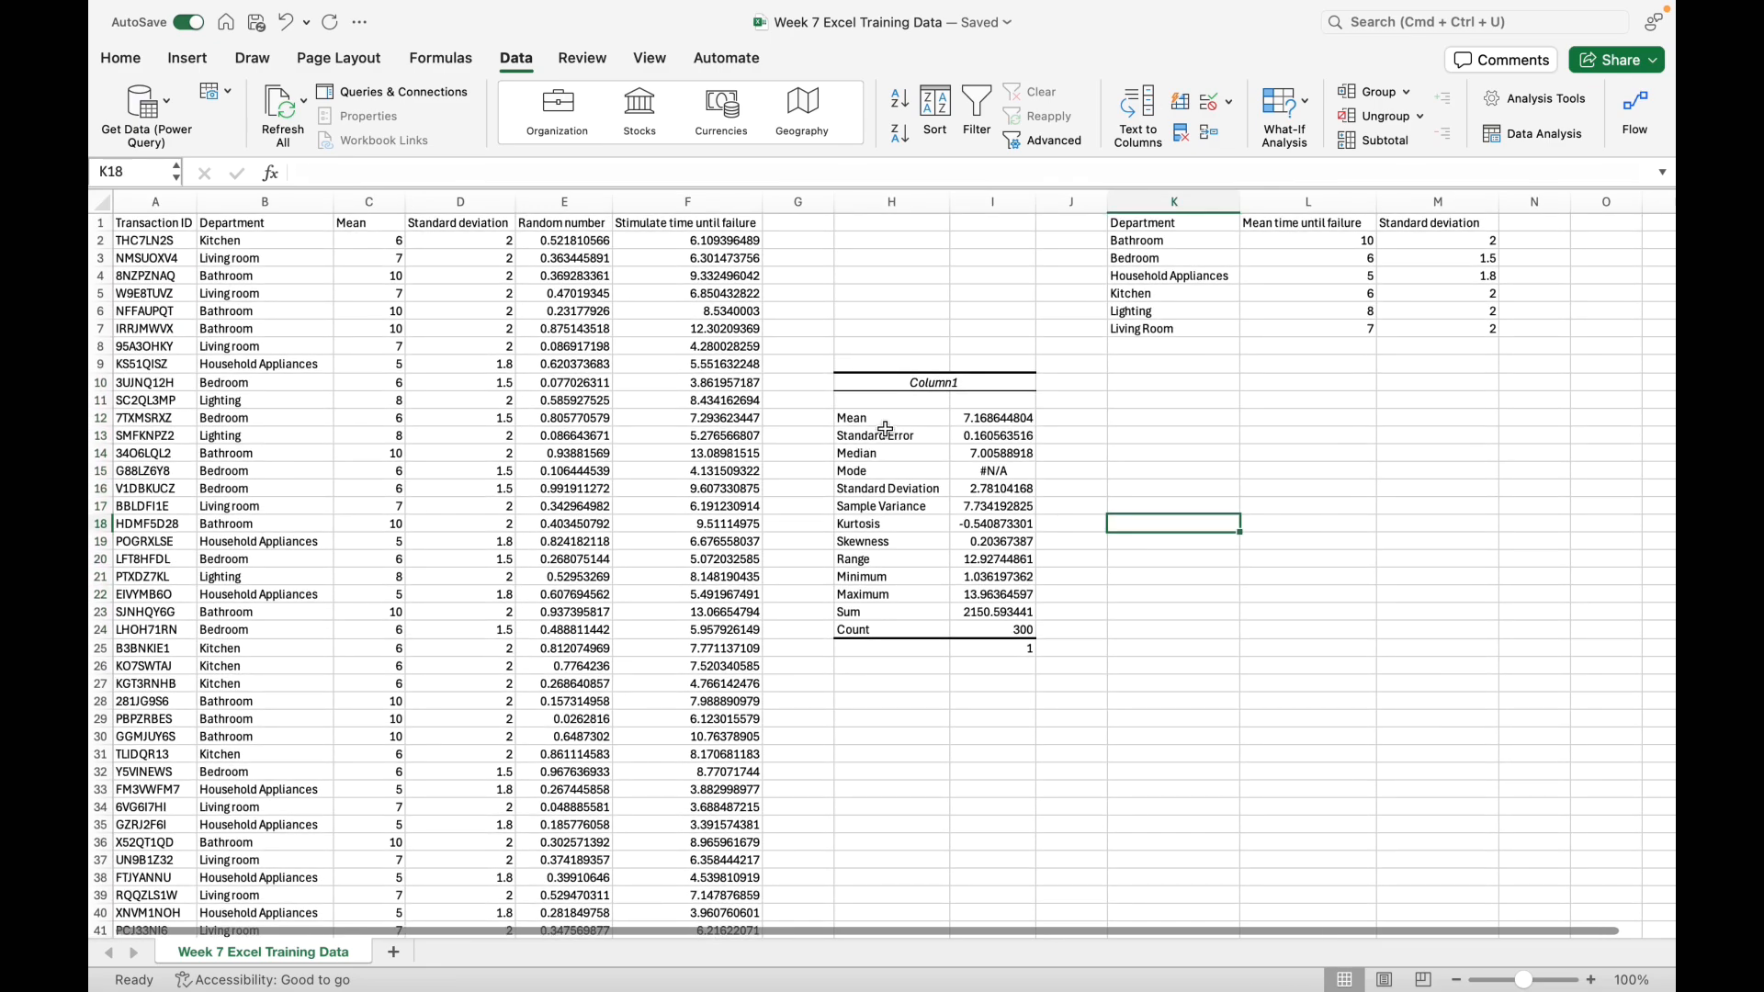
Step: Fill the Mean, Standard Error and Standard Deviation rows of the statistics table with yellow
left_click_drag(888, 419, 982, 414)
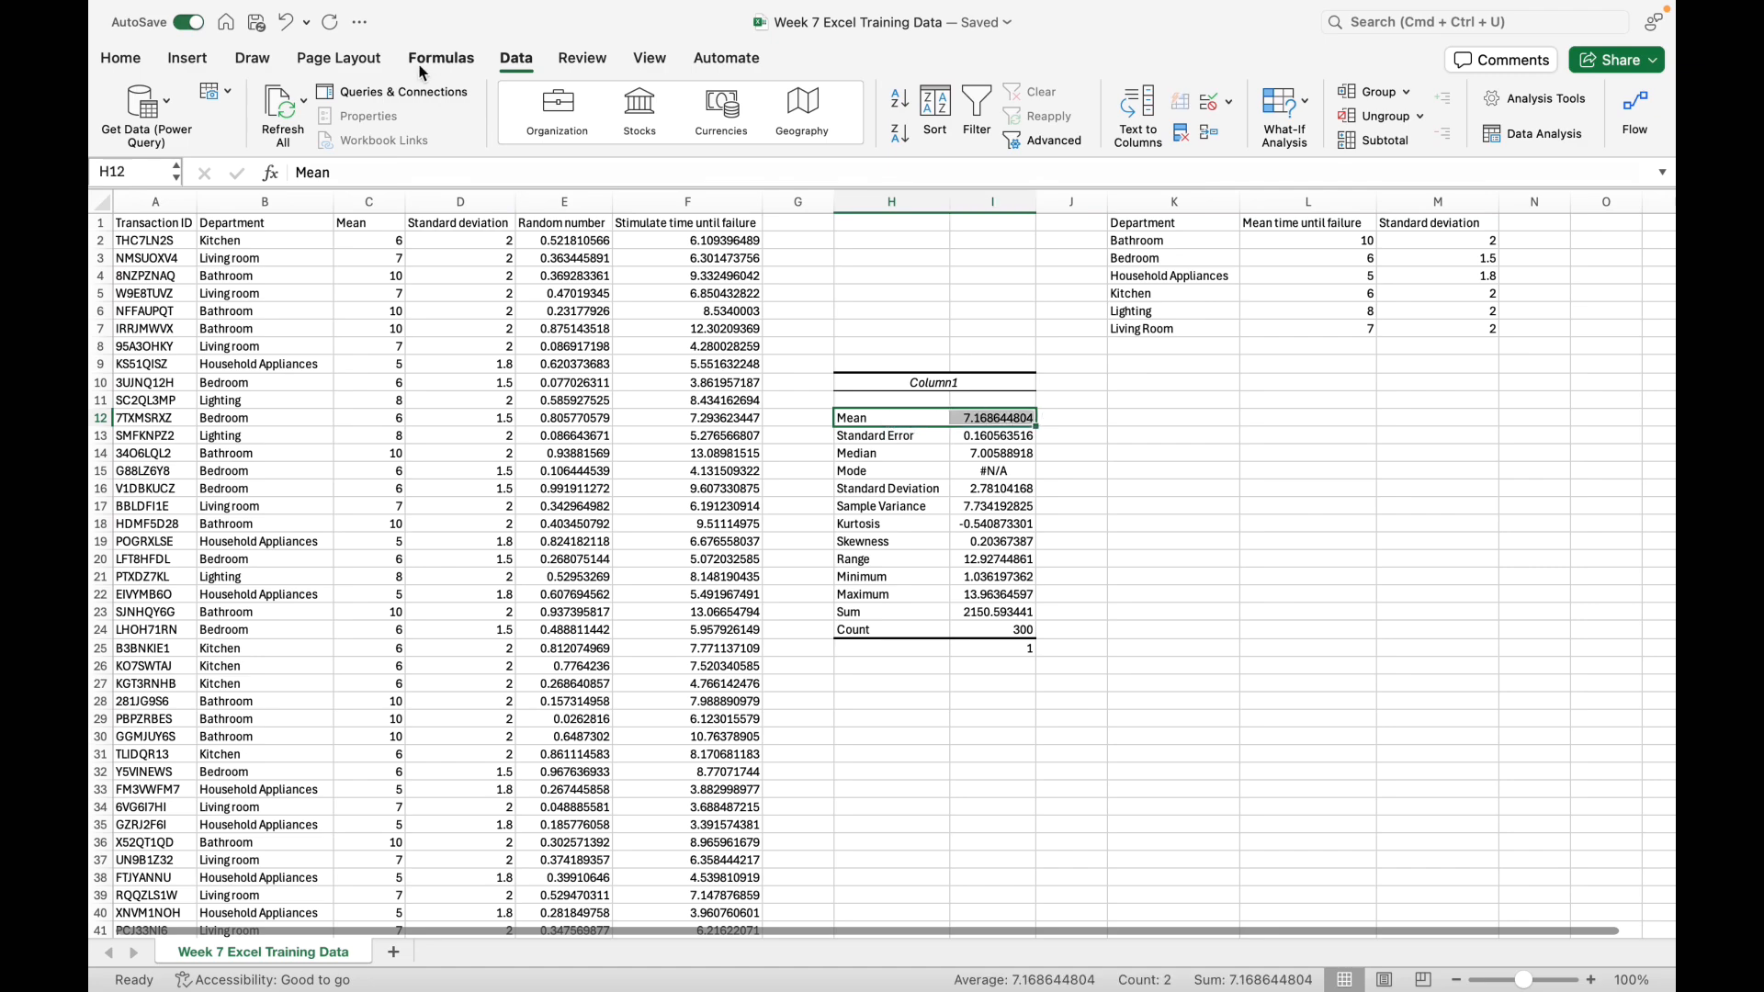
left_click(119, 60)
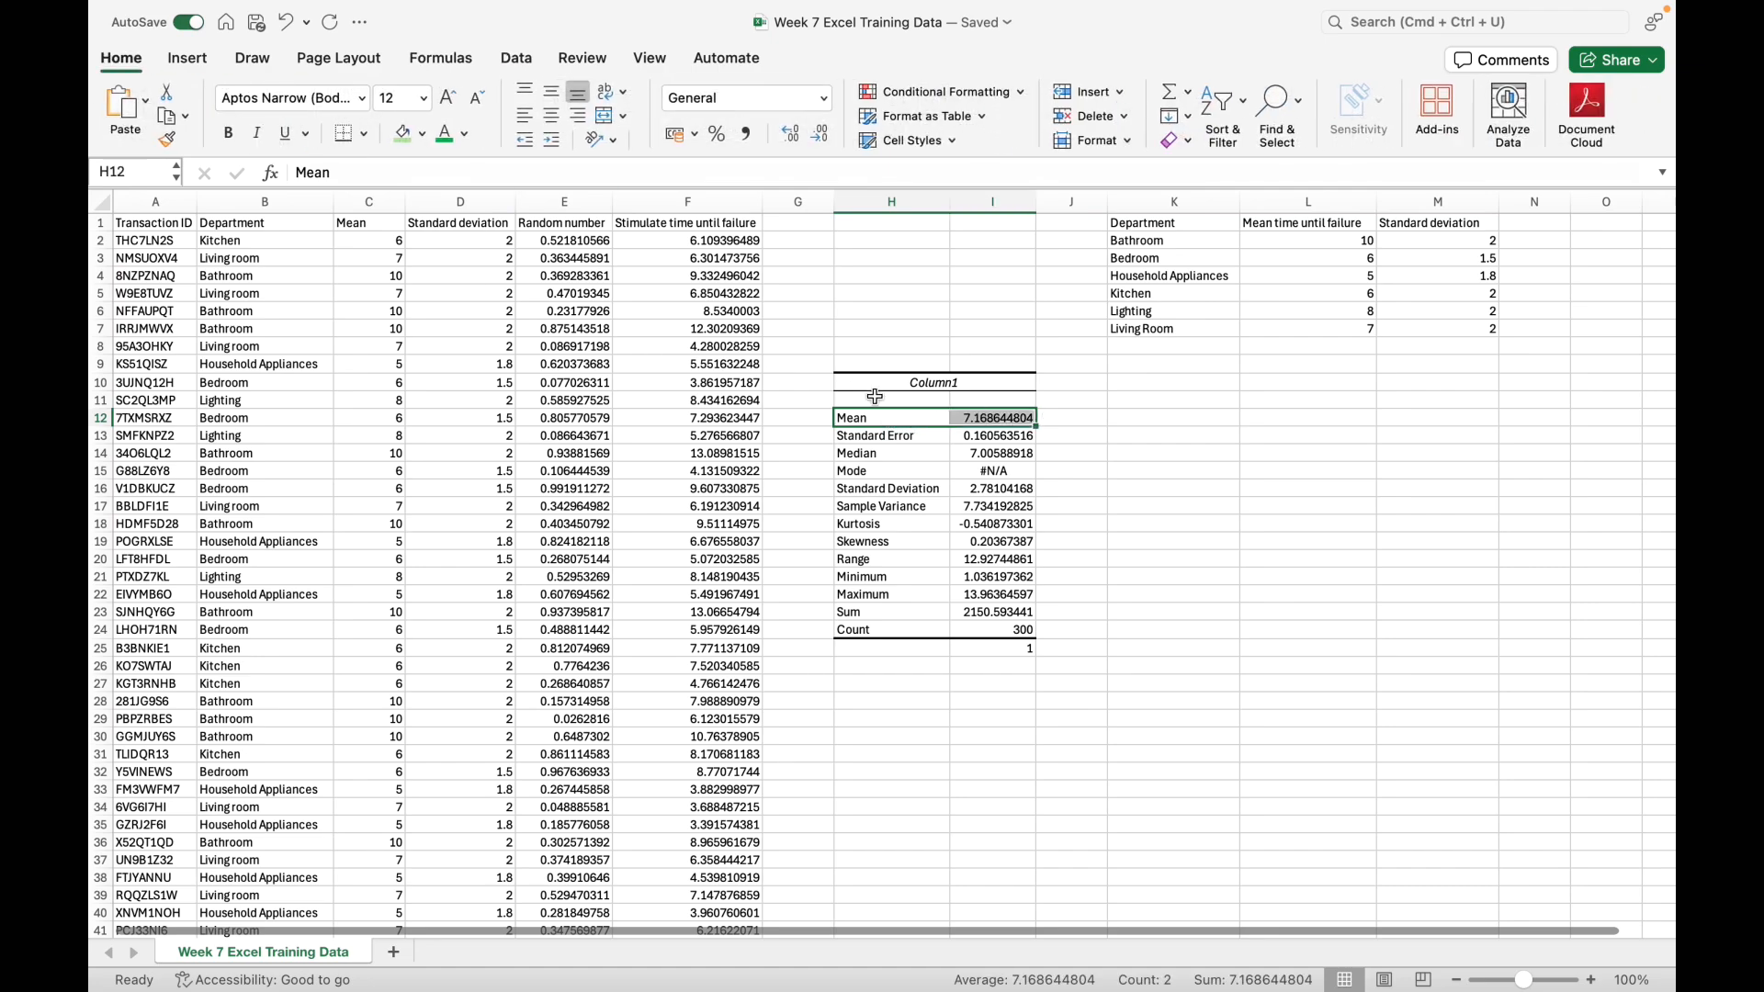
left_click(1113, 448)
left_click(922, 421)
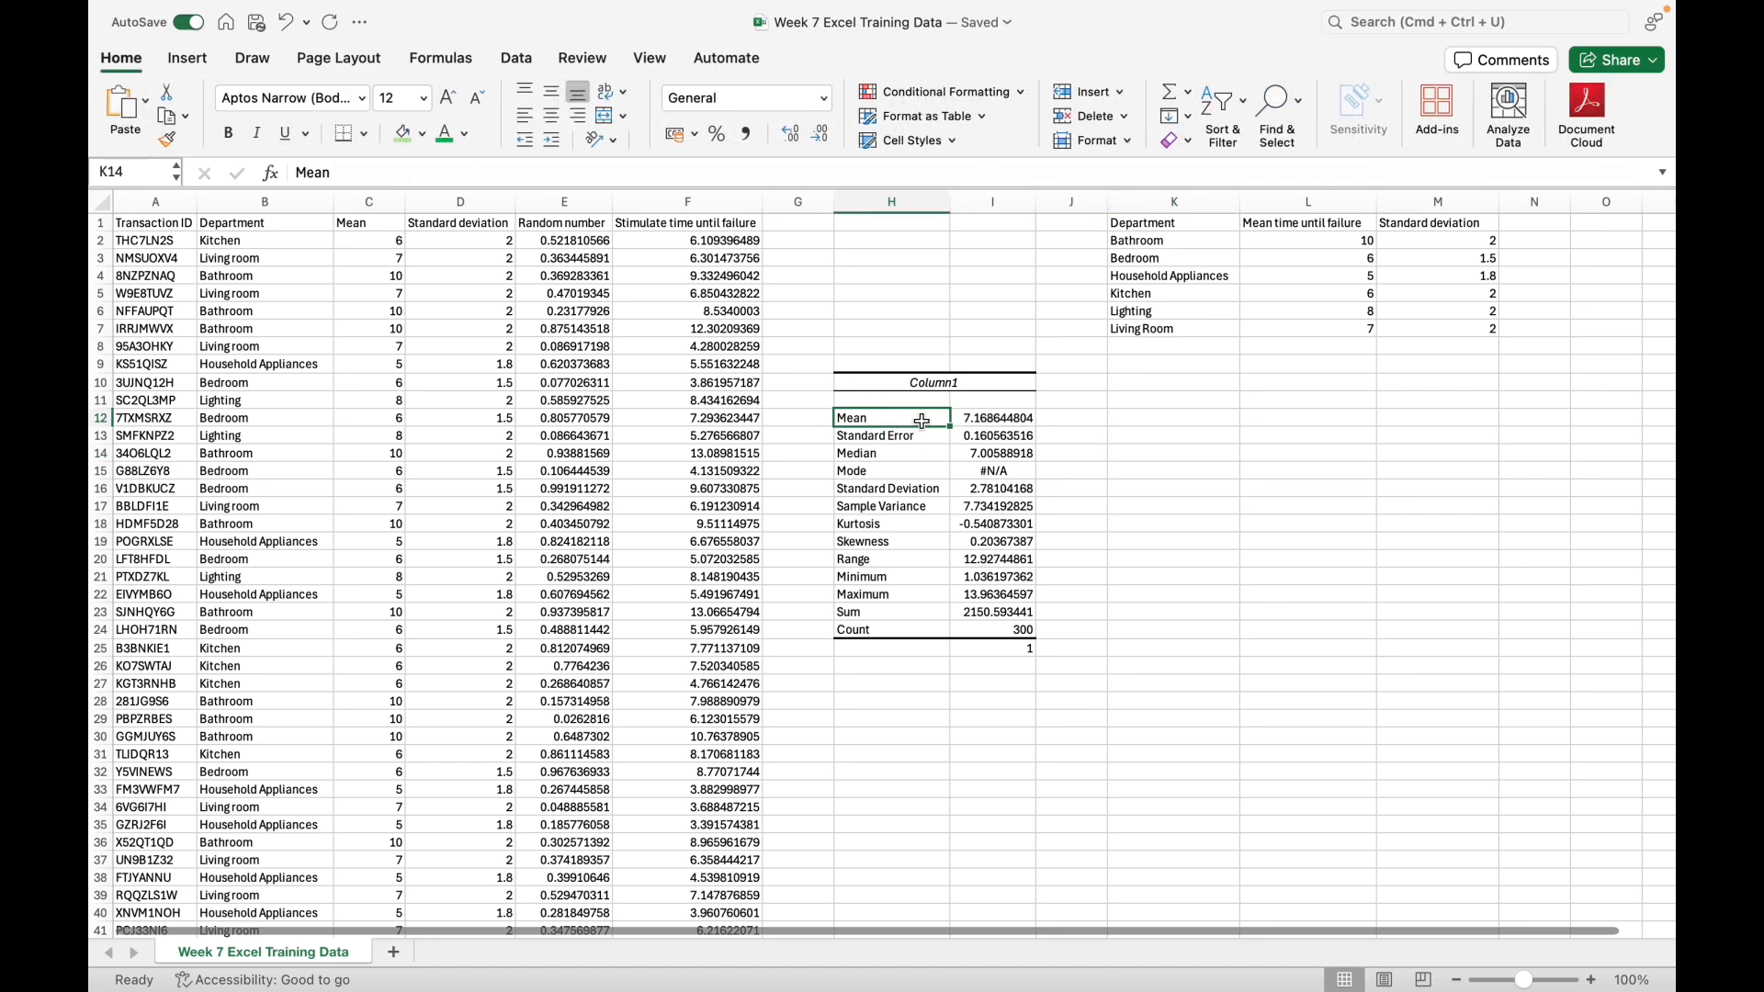
left_click_drag(923, 422, 975, 435)
left_click(424, 134)
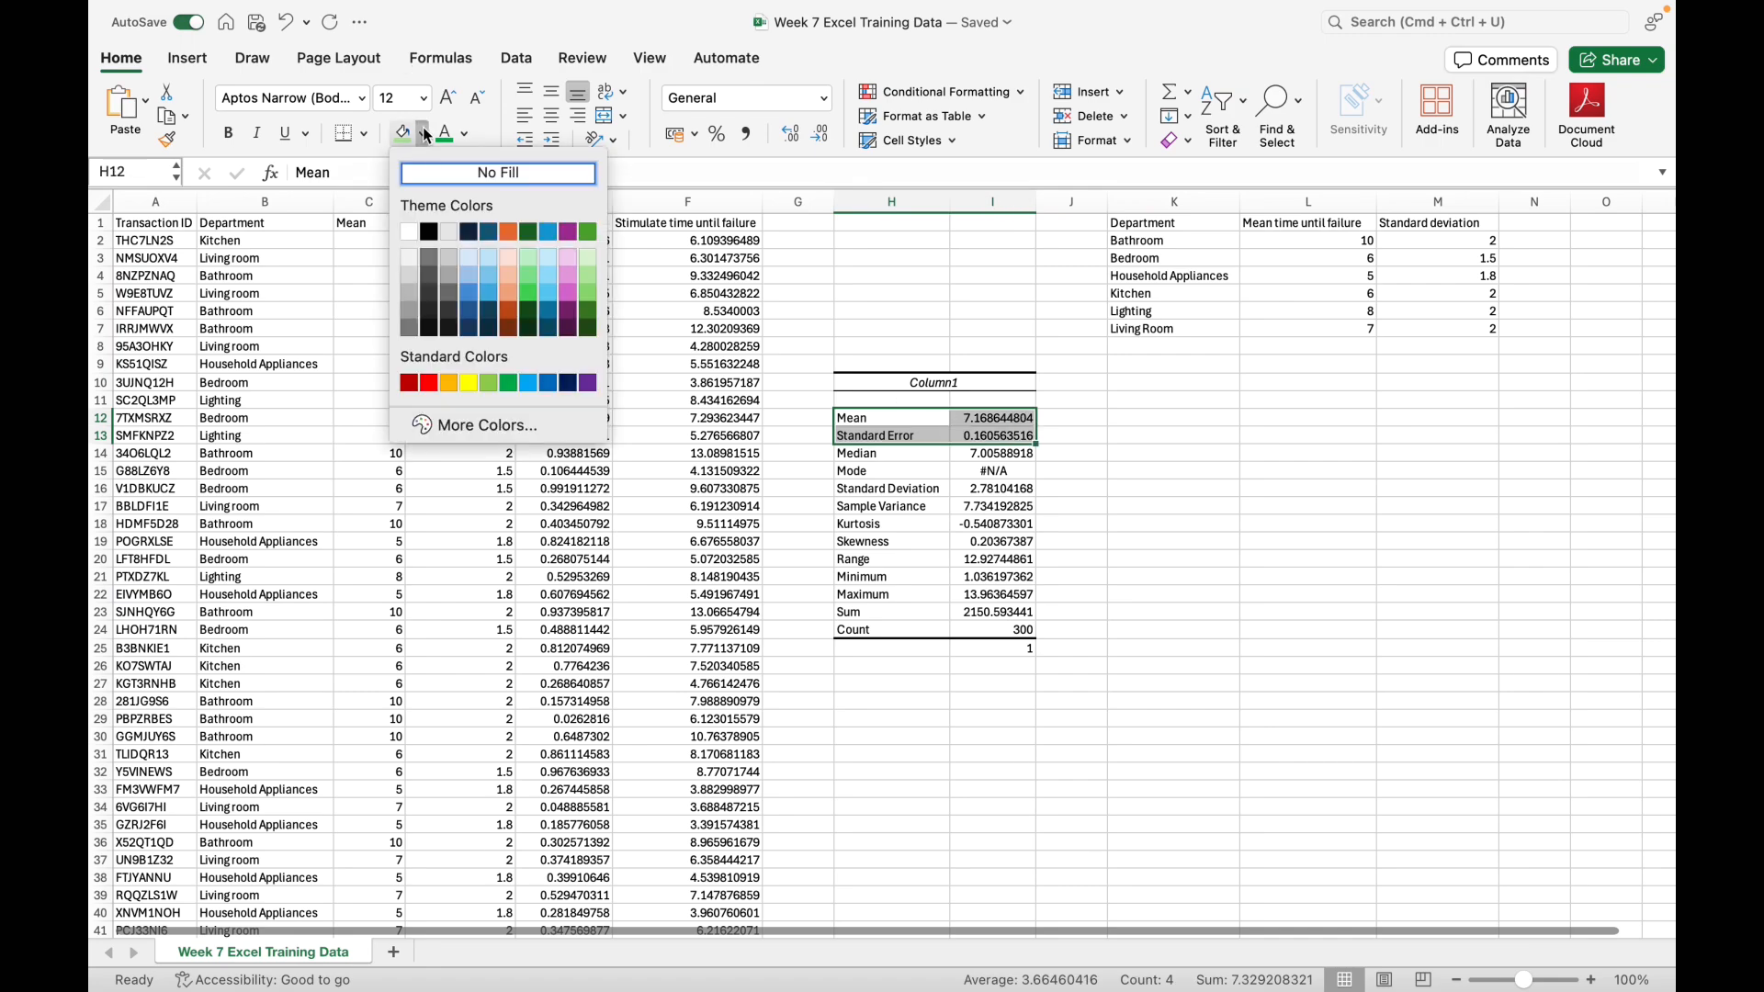
left_click(468, 384)
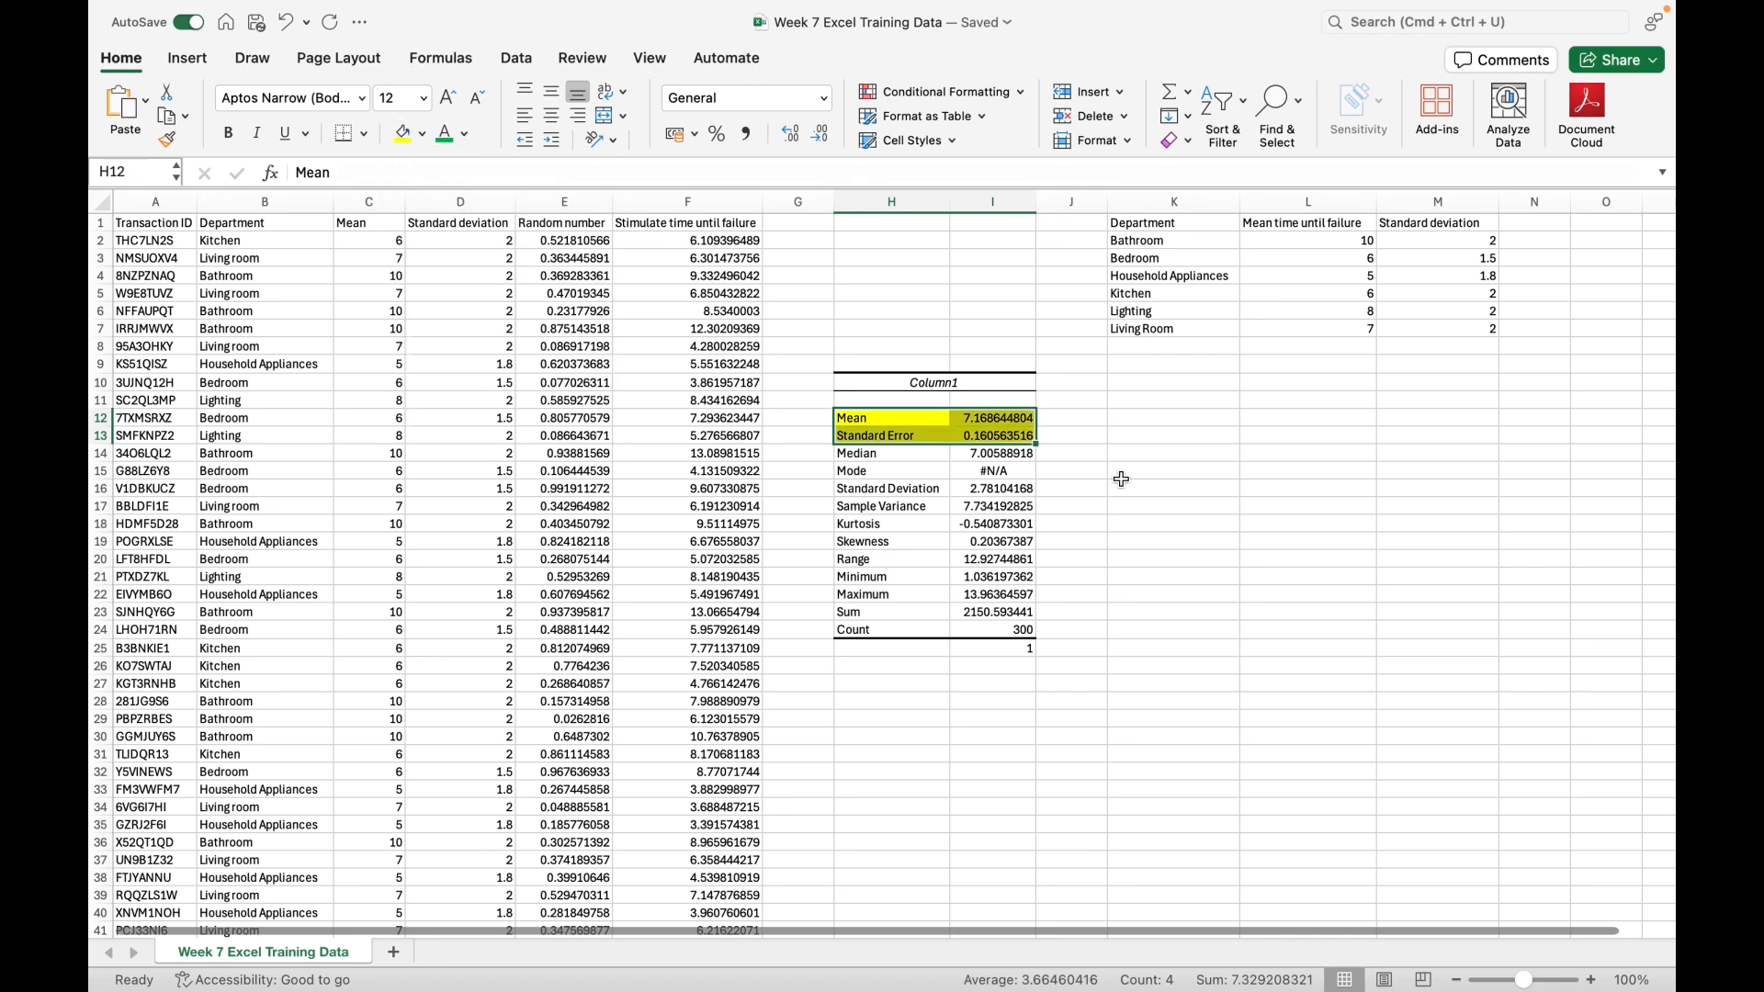
left_click_drag(923, 489, 982, 491)
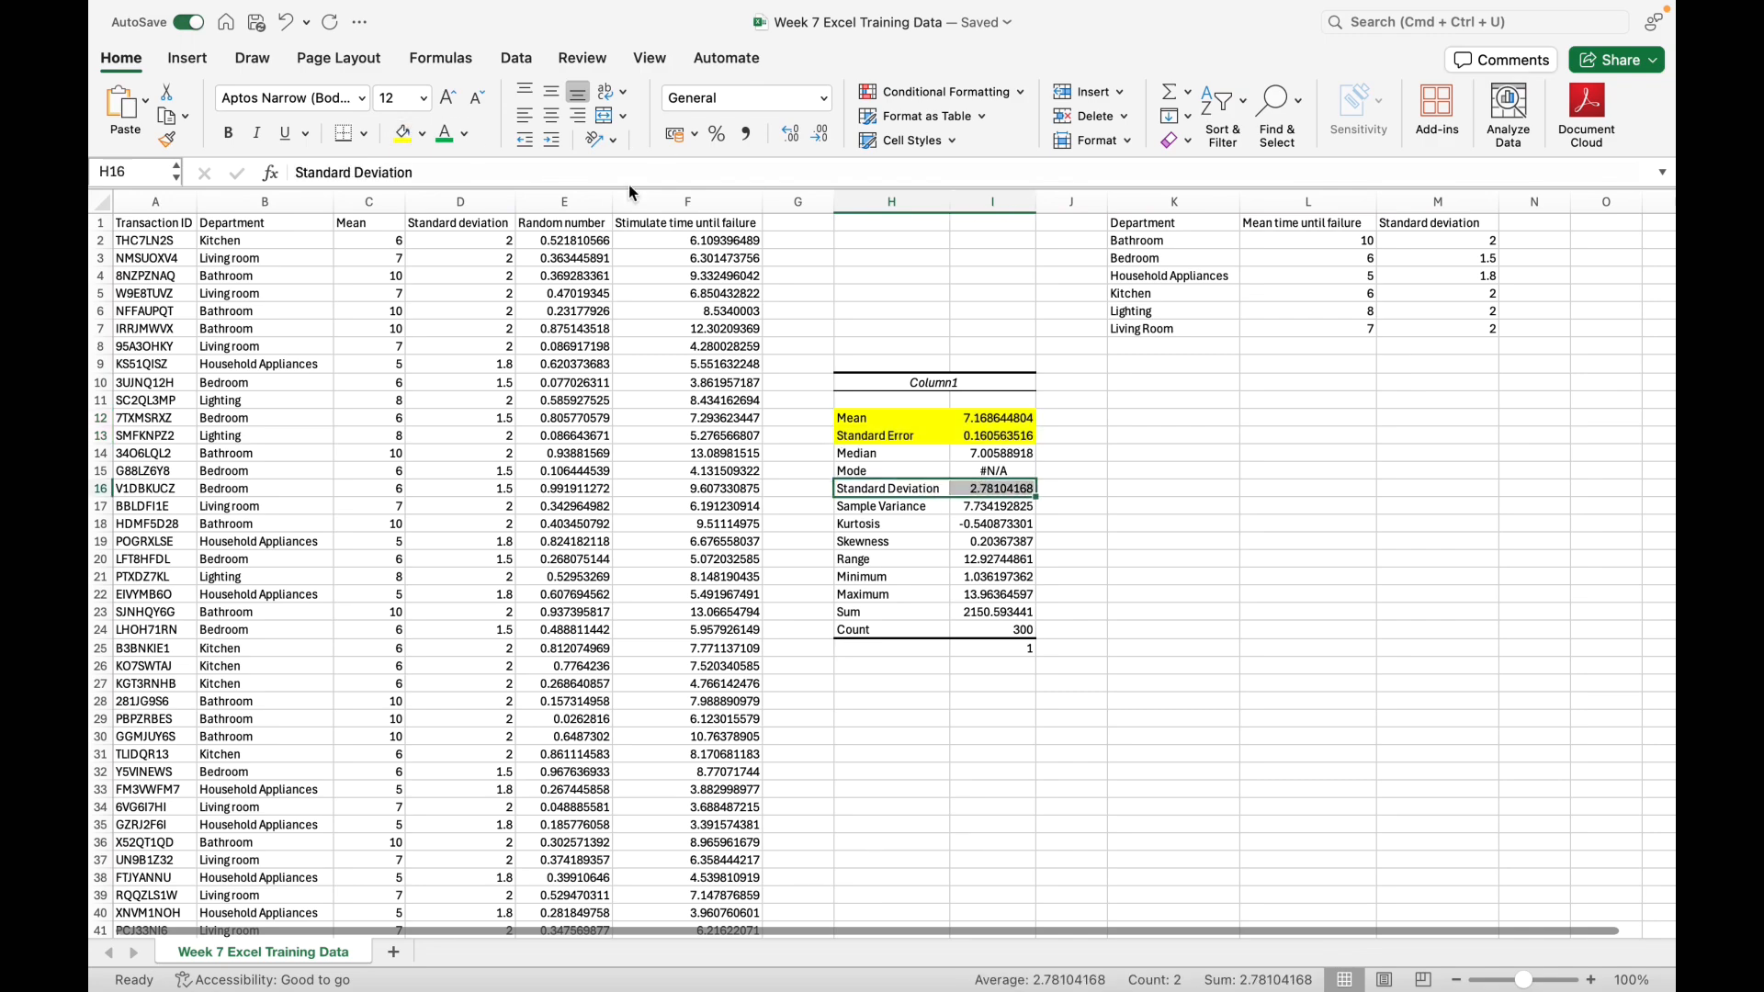
left_click(404, 135)
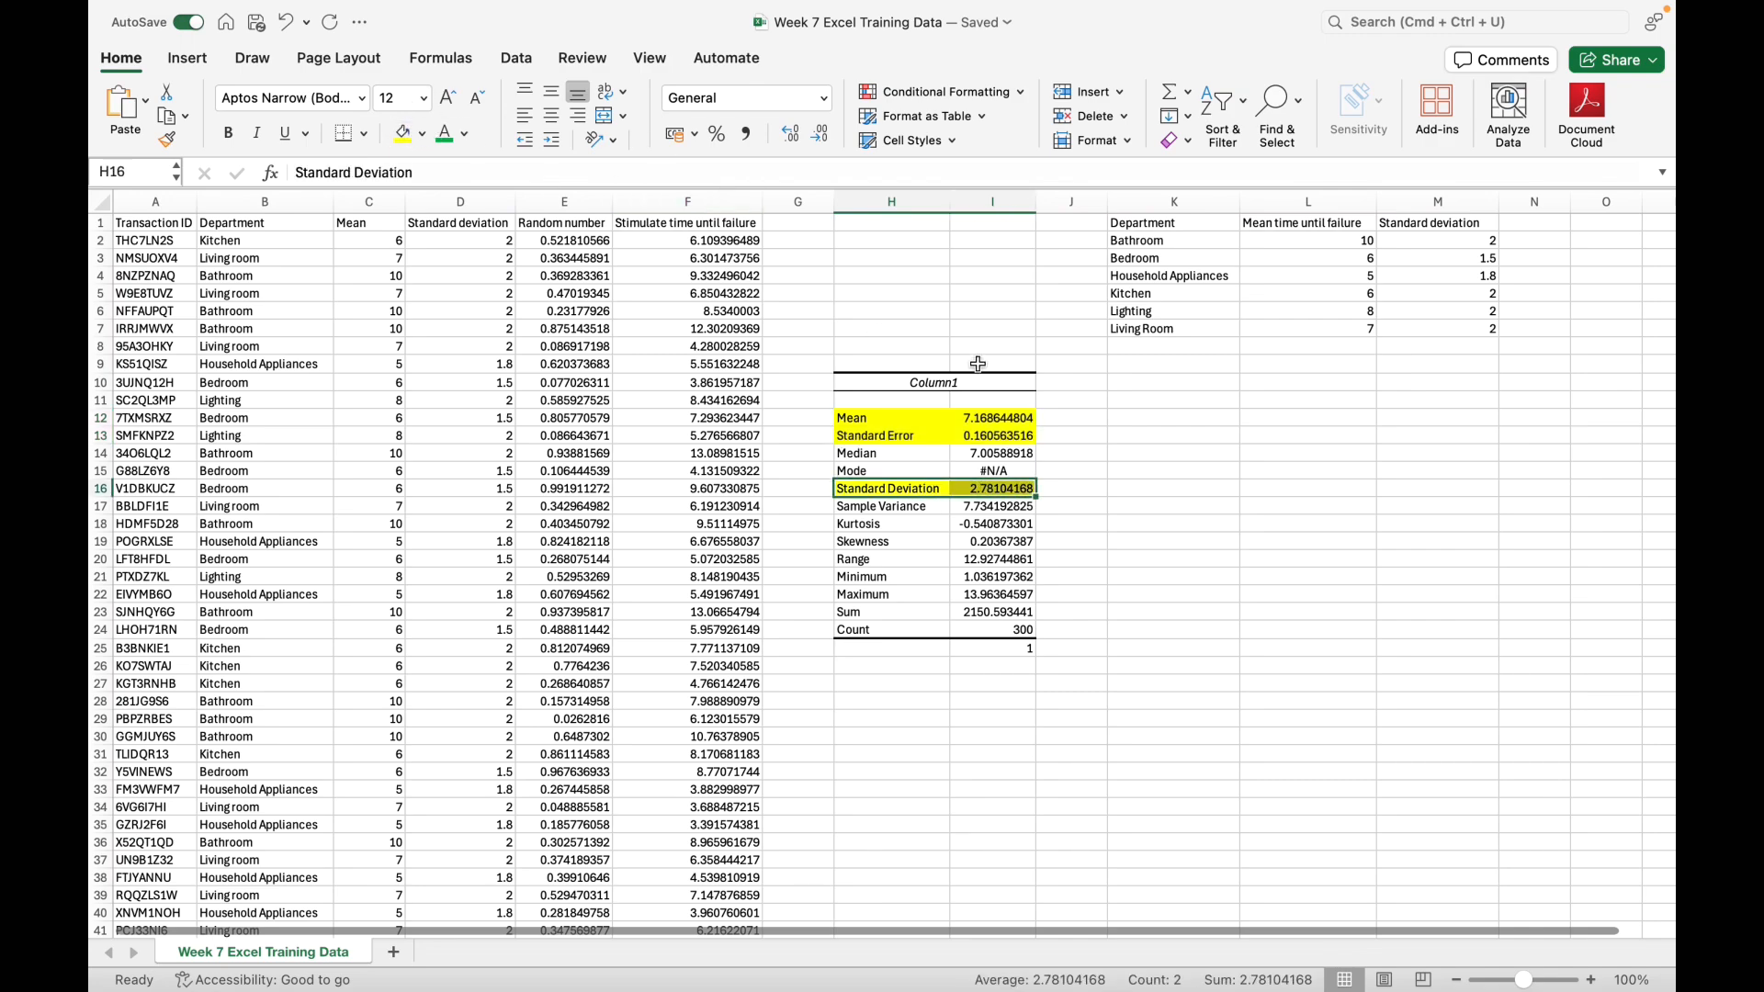
Step: Enter the label "z critical value" in K18
left_click(1171, 523)
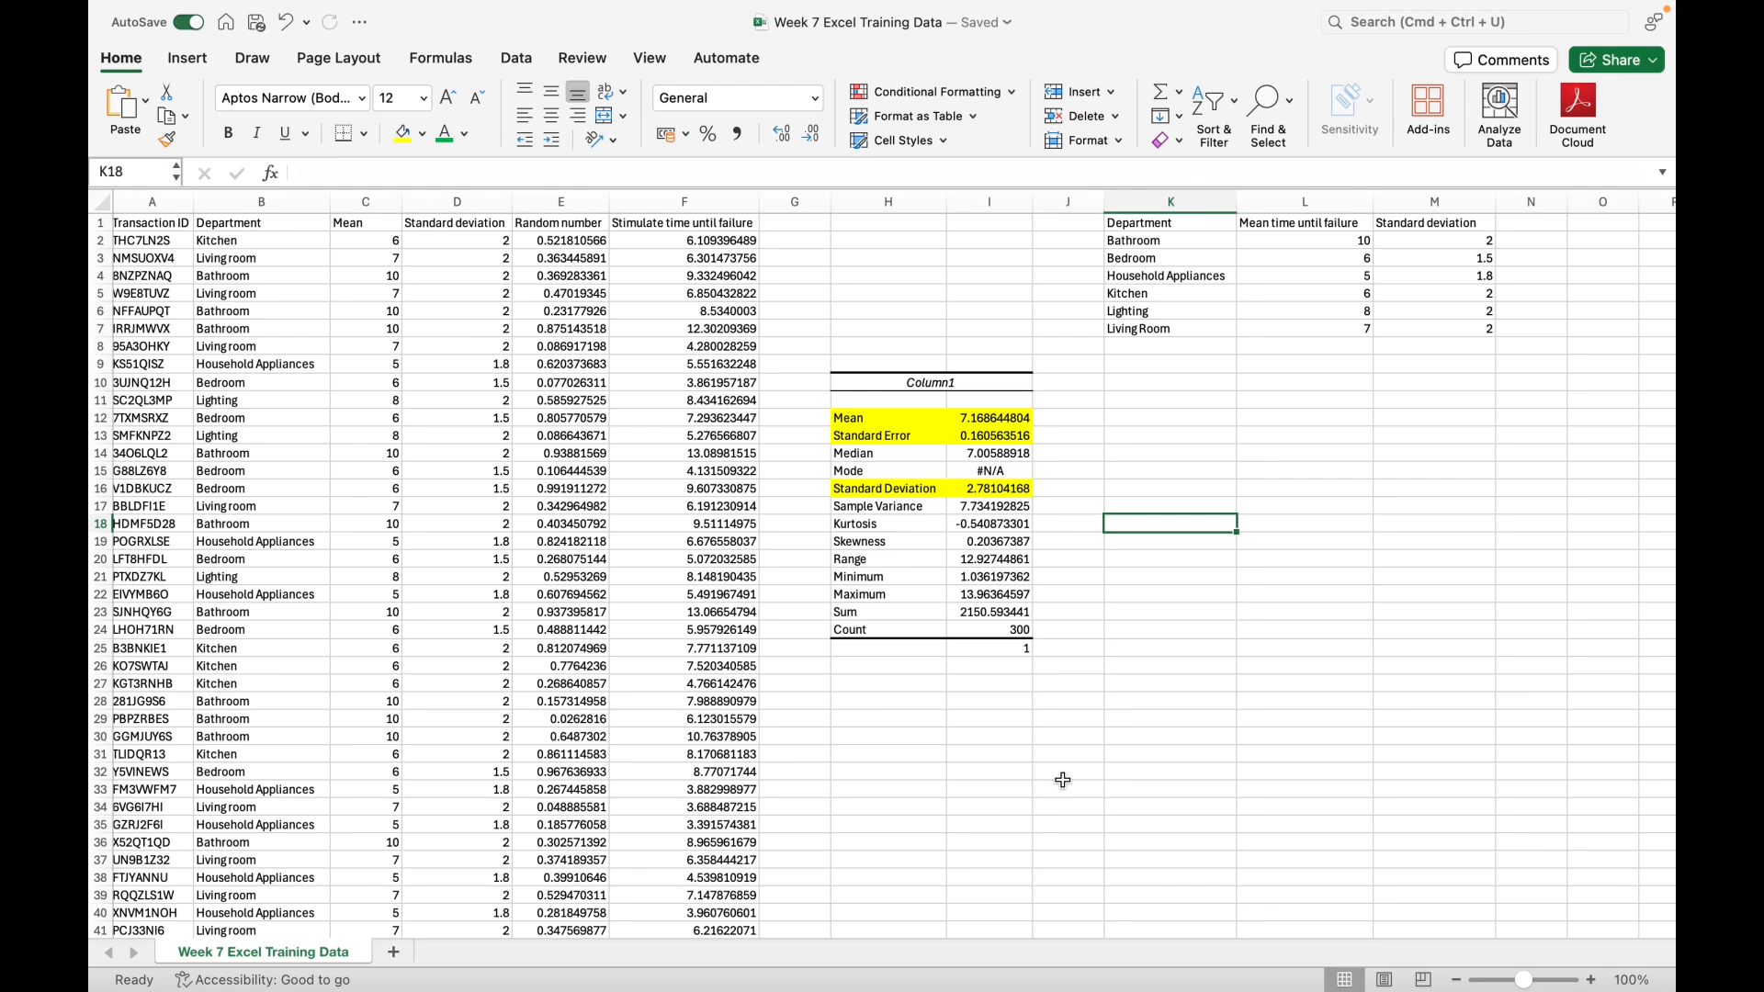
type("z cri")
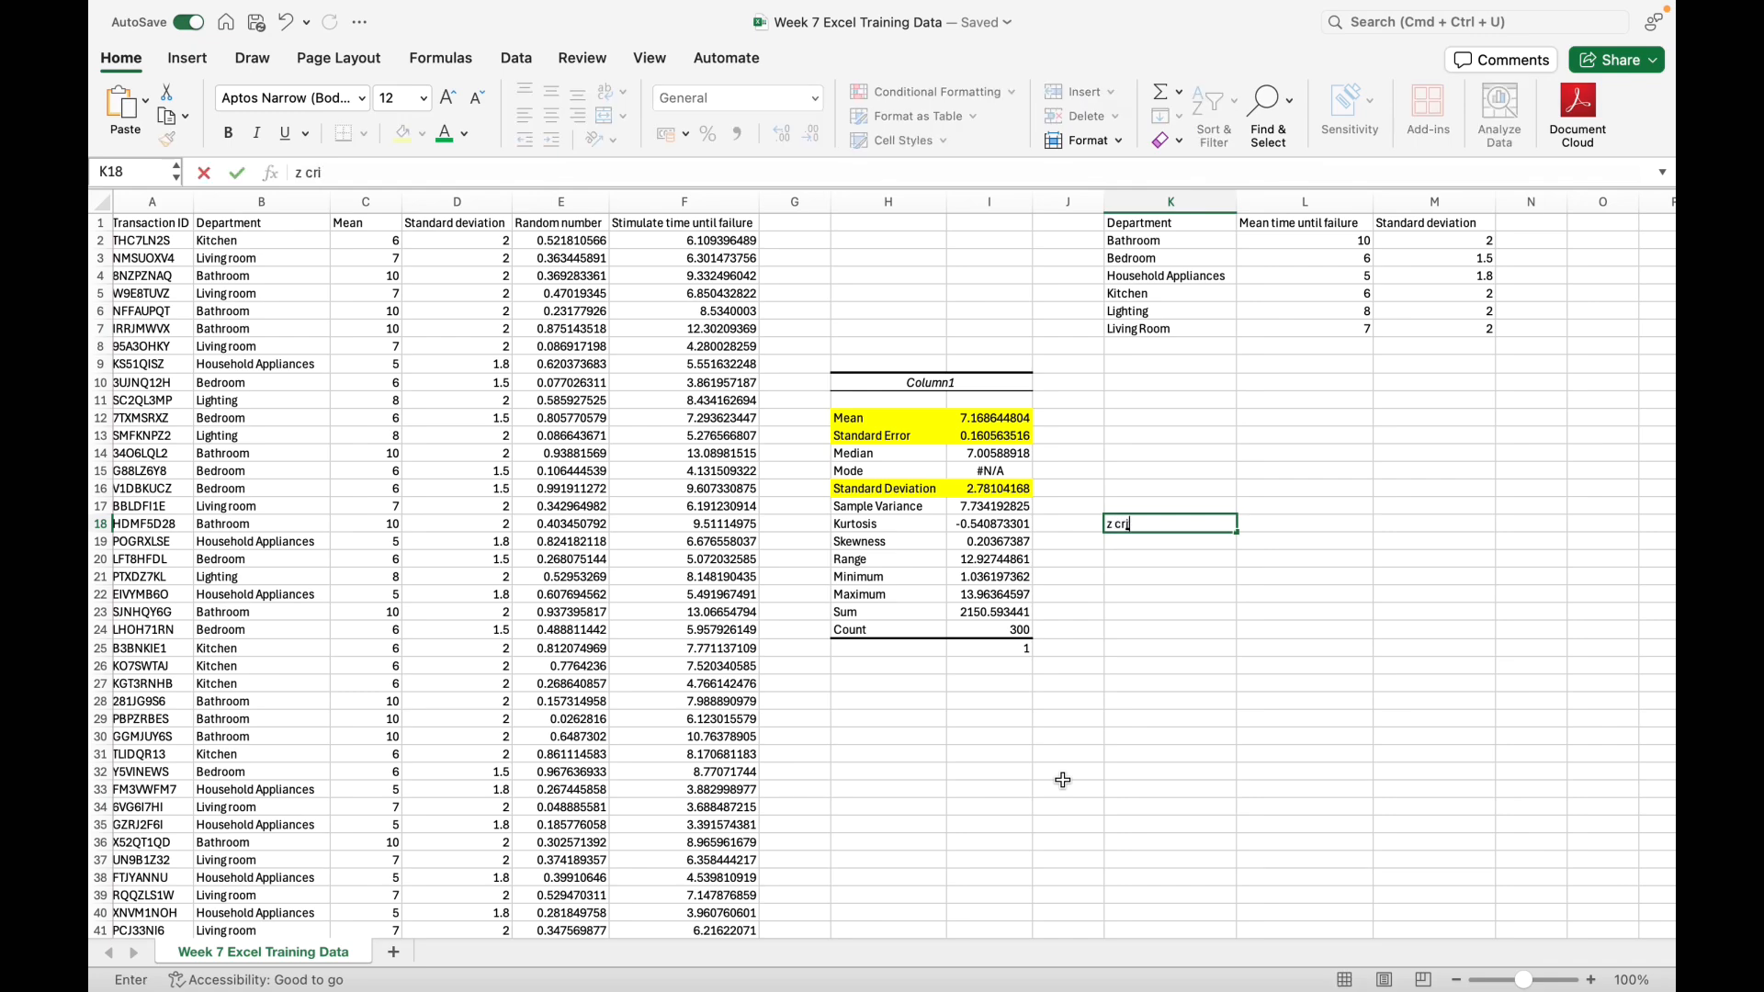
type("tical value")
key("Tab")
Step: Enter a NORM.S.INV formula in L18, beside the "z critical value" label
type("=")
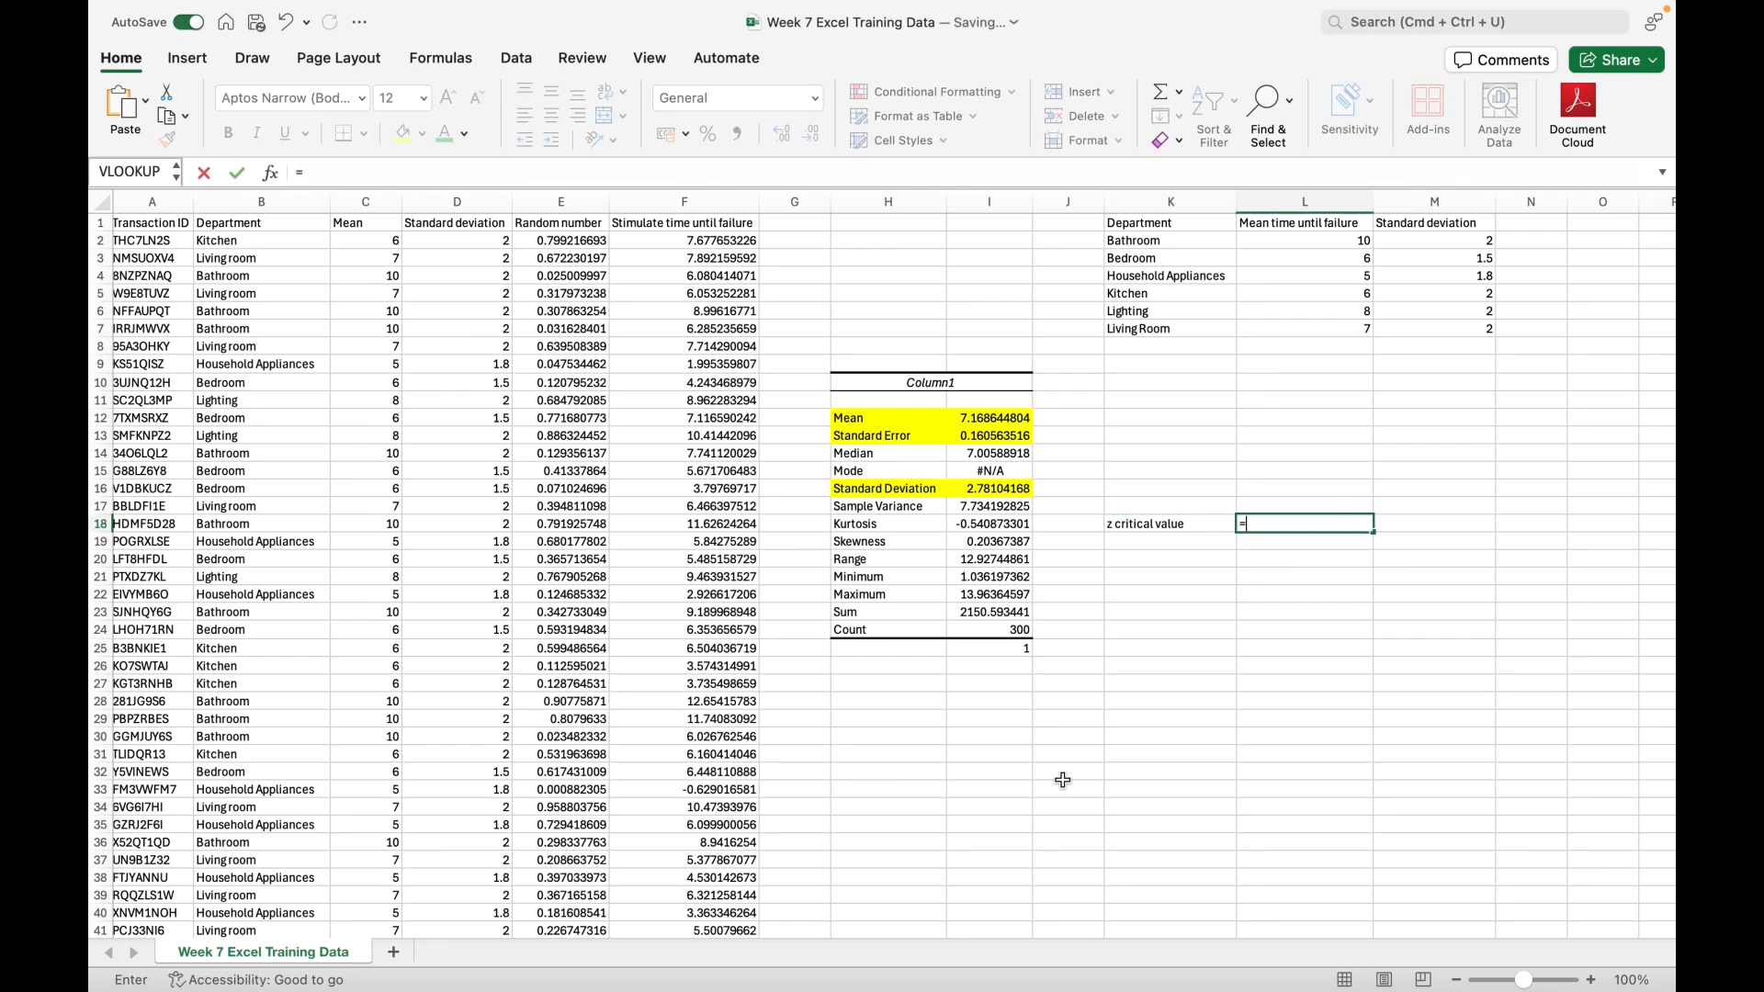
type("NOR")
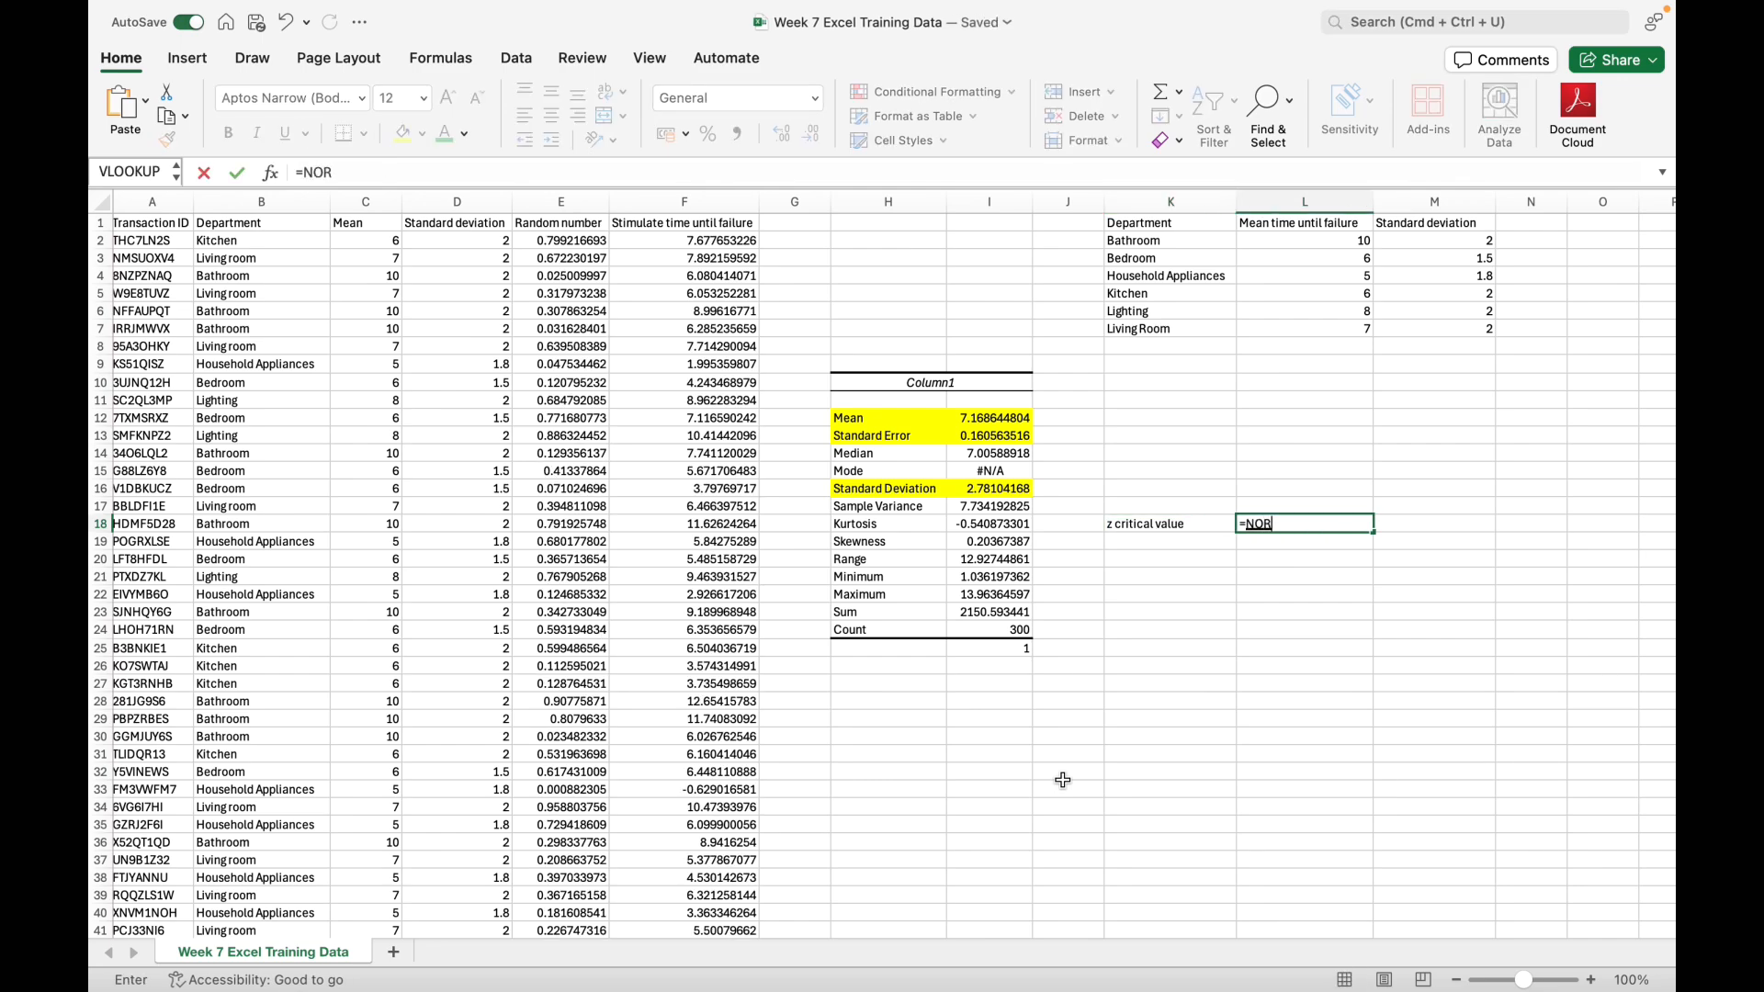
type("M.S")
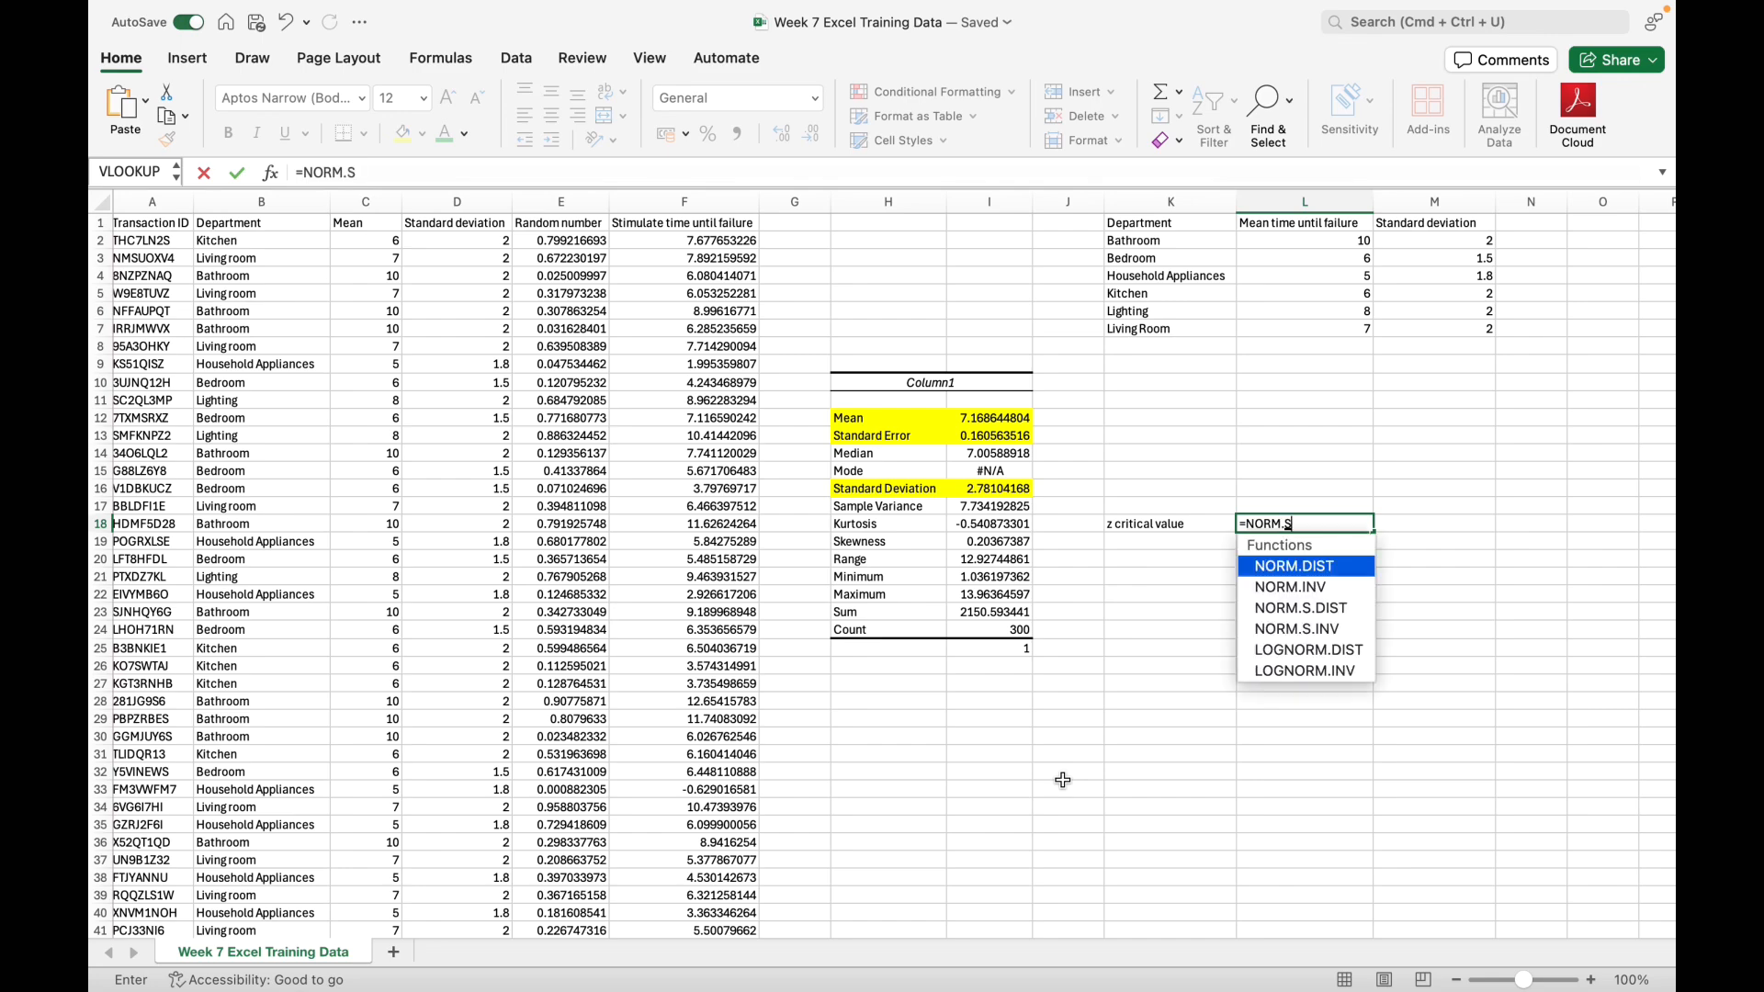
double_click(1354, 630)
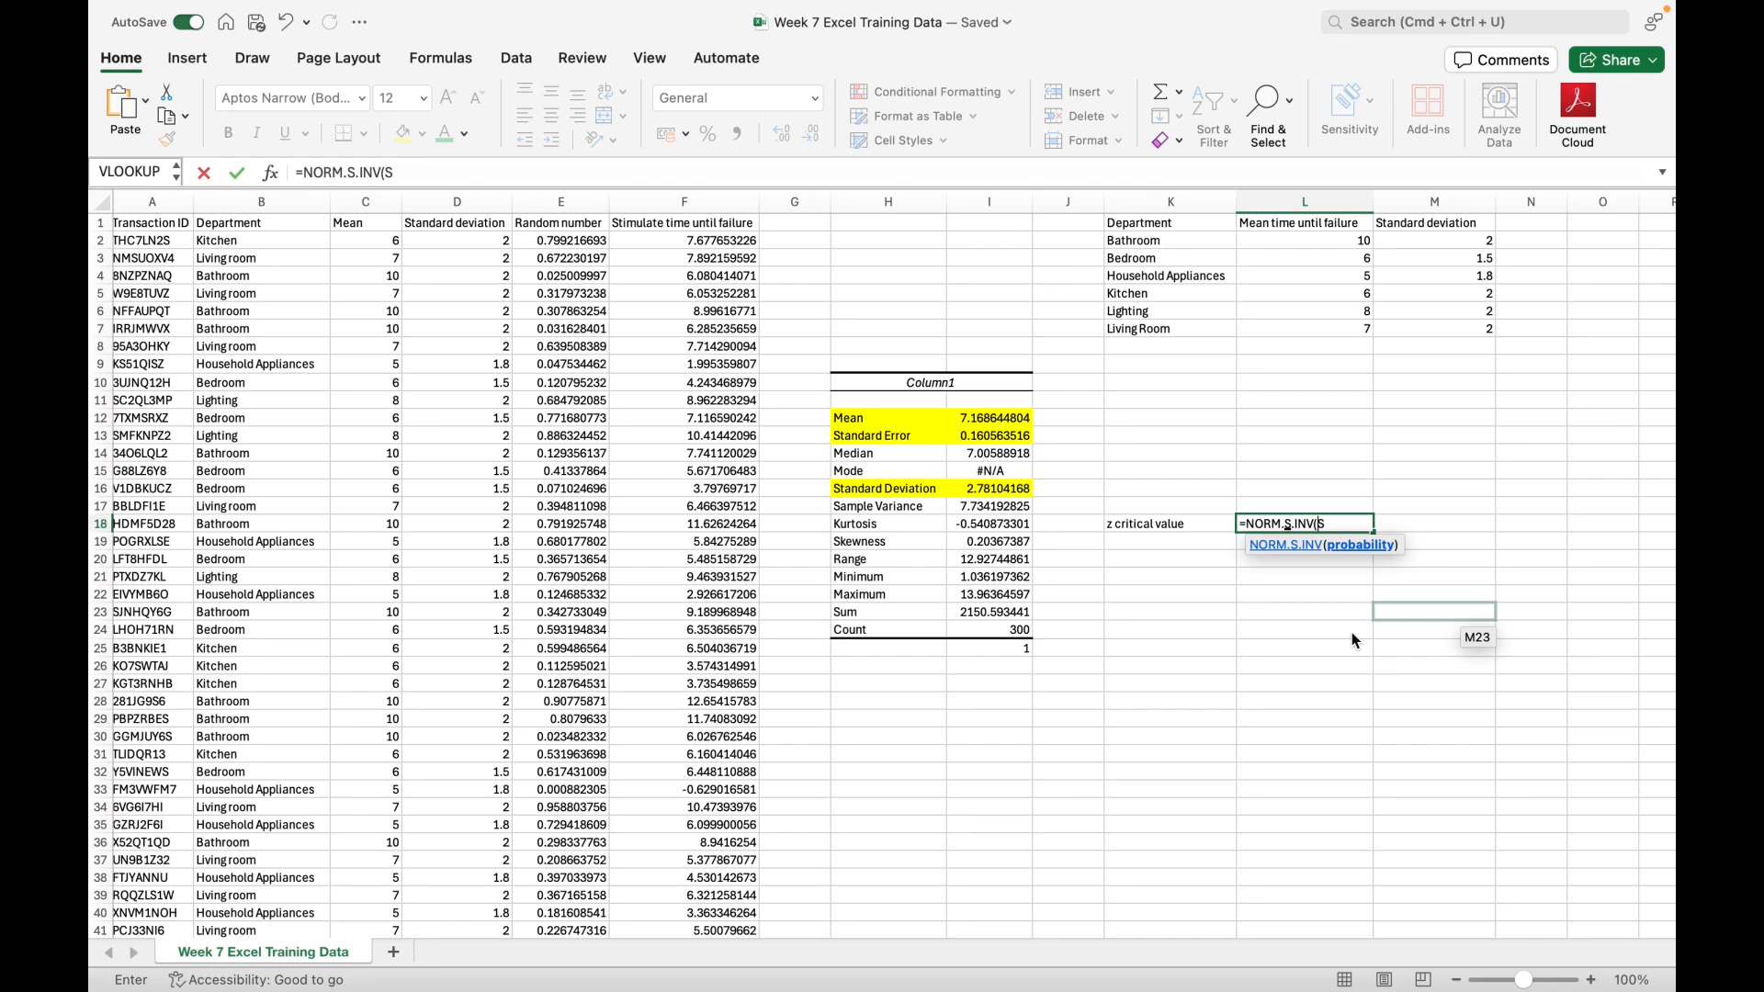
key("Return")
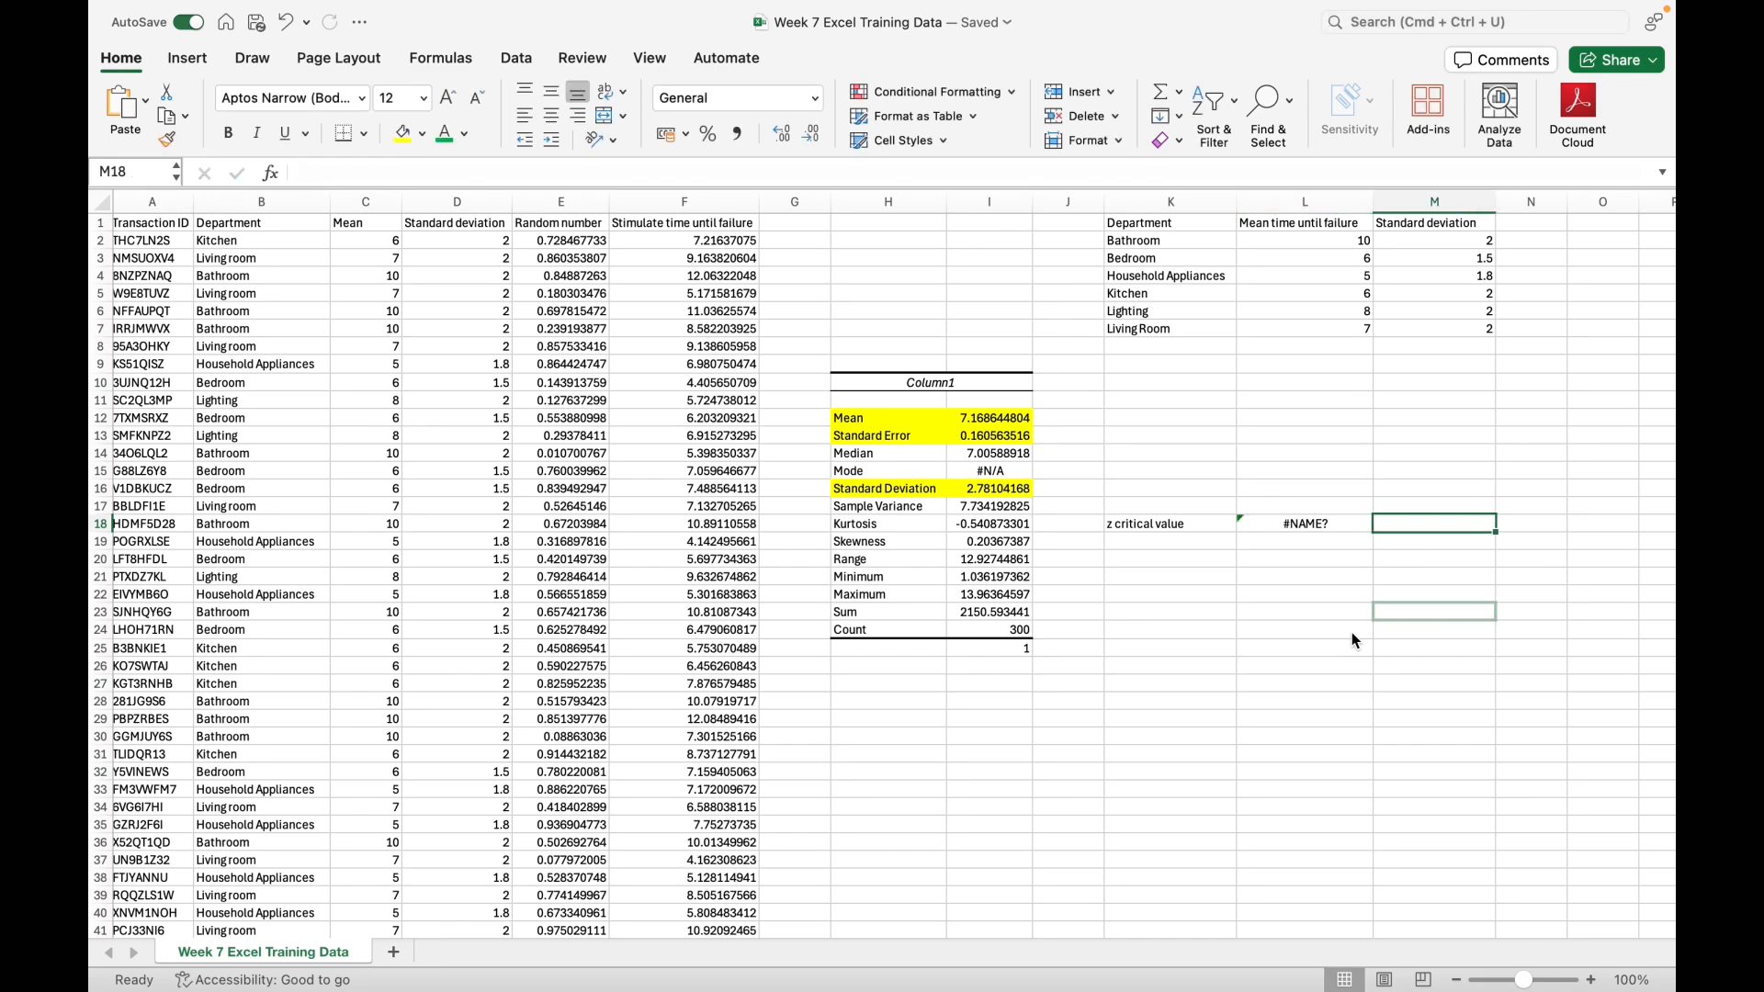
Step: Correct the probability argument of the NORM.S.INV formula in L18 to 0.975
left_click(430, 172)
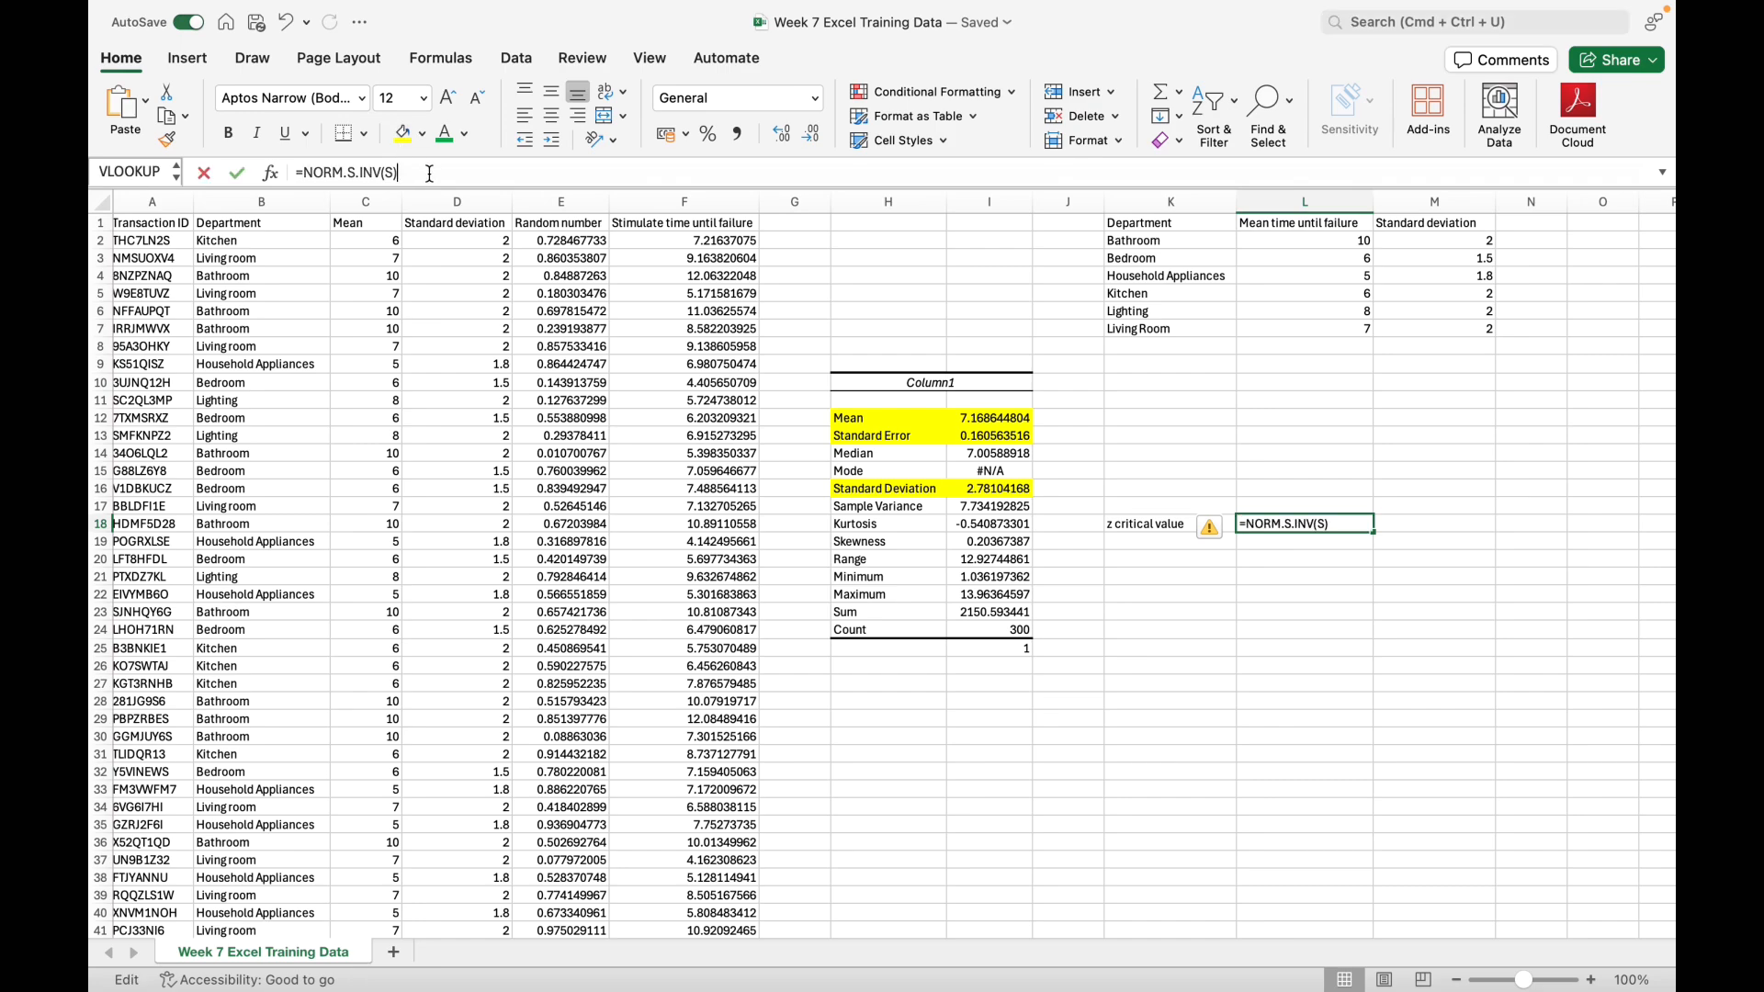
key("BackSpace")
key("BackSpace")
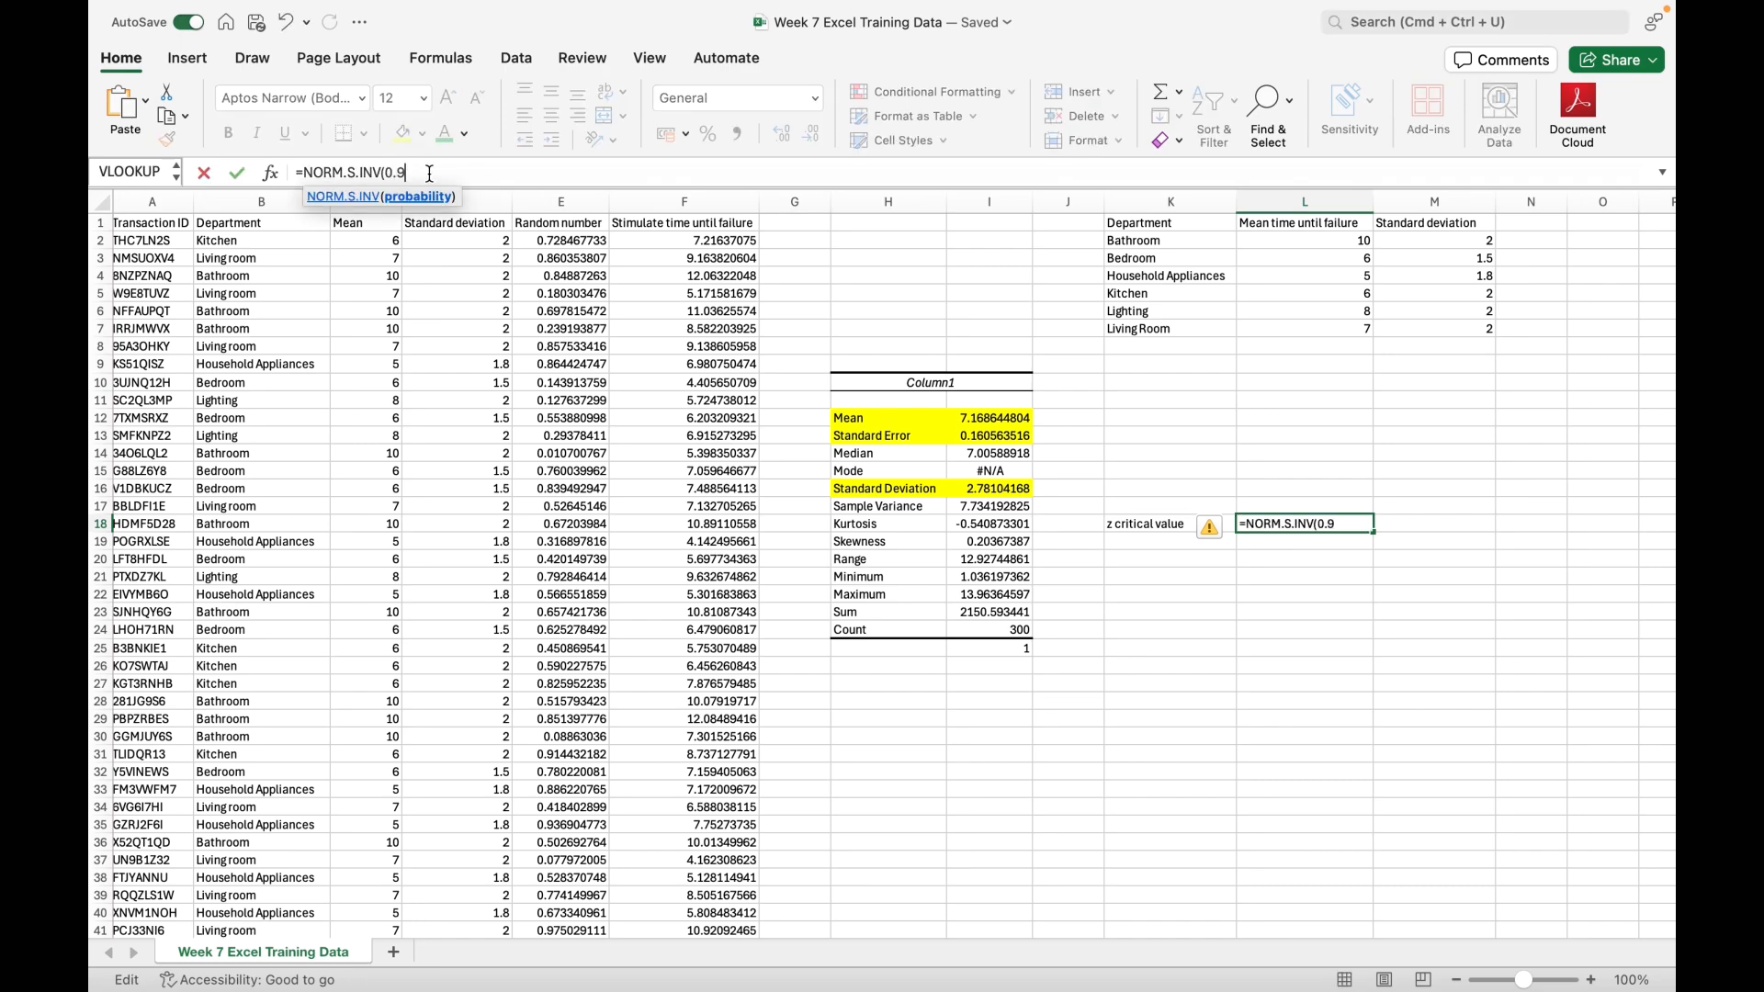
type("0.975)")
key("Return")
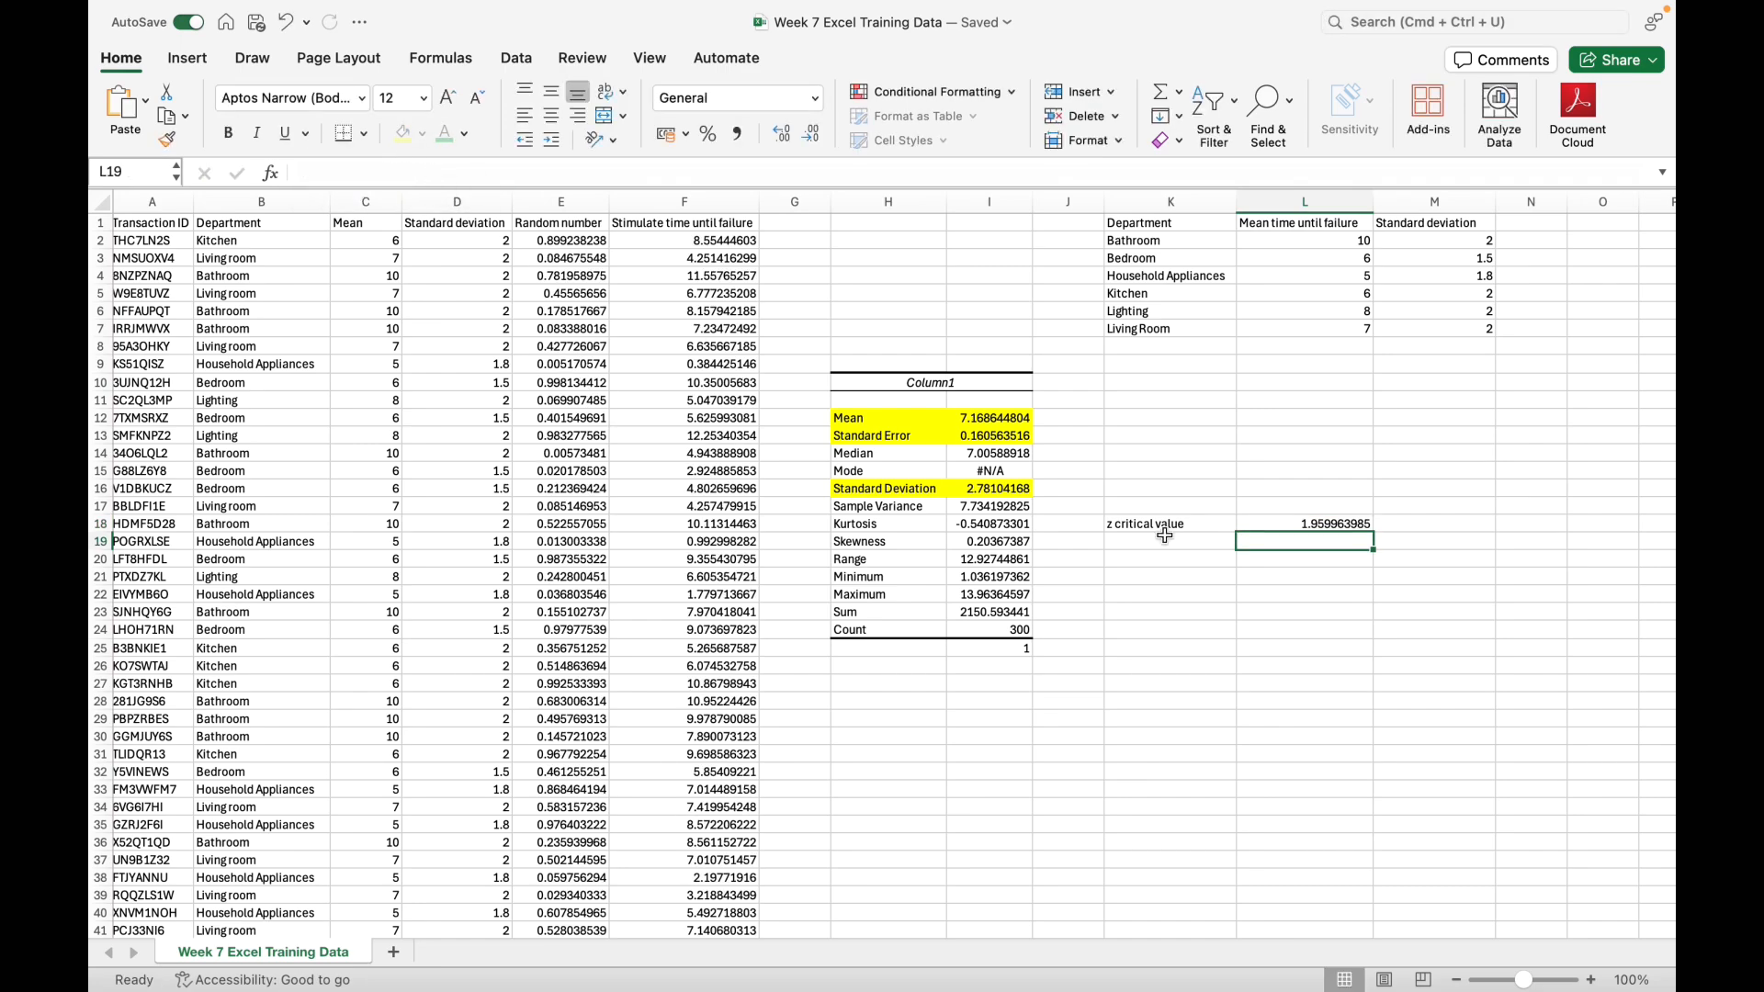
Step: Reduce the displayed decimals of the z critical value in L18 to two
left_click(1349, 525)
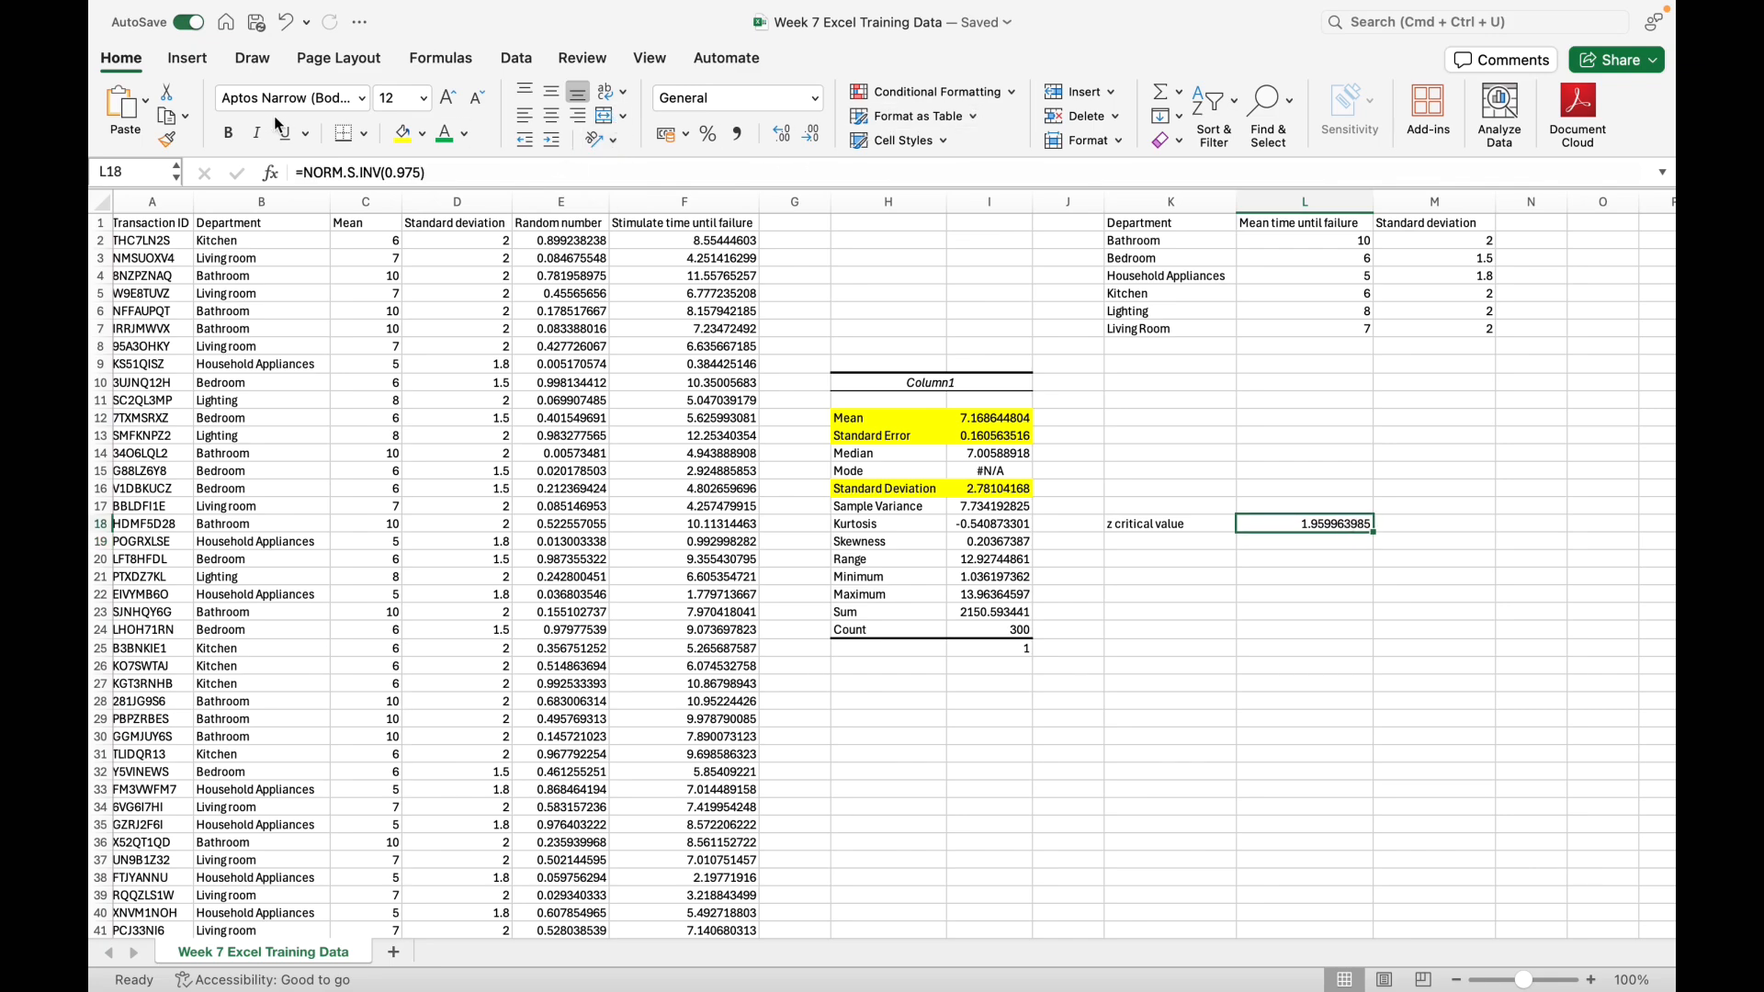
left_click(780, 133)
left_click(809, 136)
left_click(808, 136)
left_click(808, 136)
left_click(809, 136)
left_click(808, 136)
left_click(808, 136)
left_click(809, 136)
Step: Enter the label "Lower bound" in K19
left_click(1202, 542)
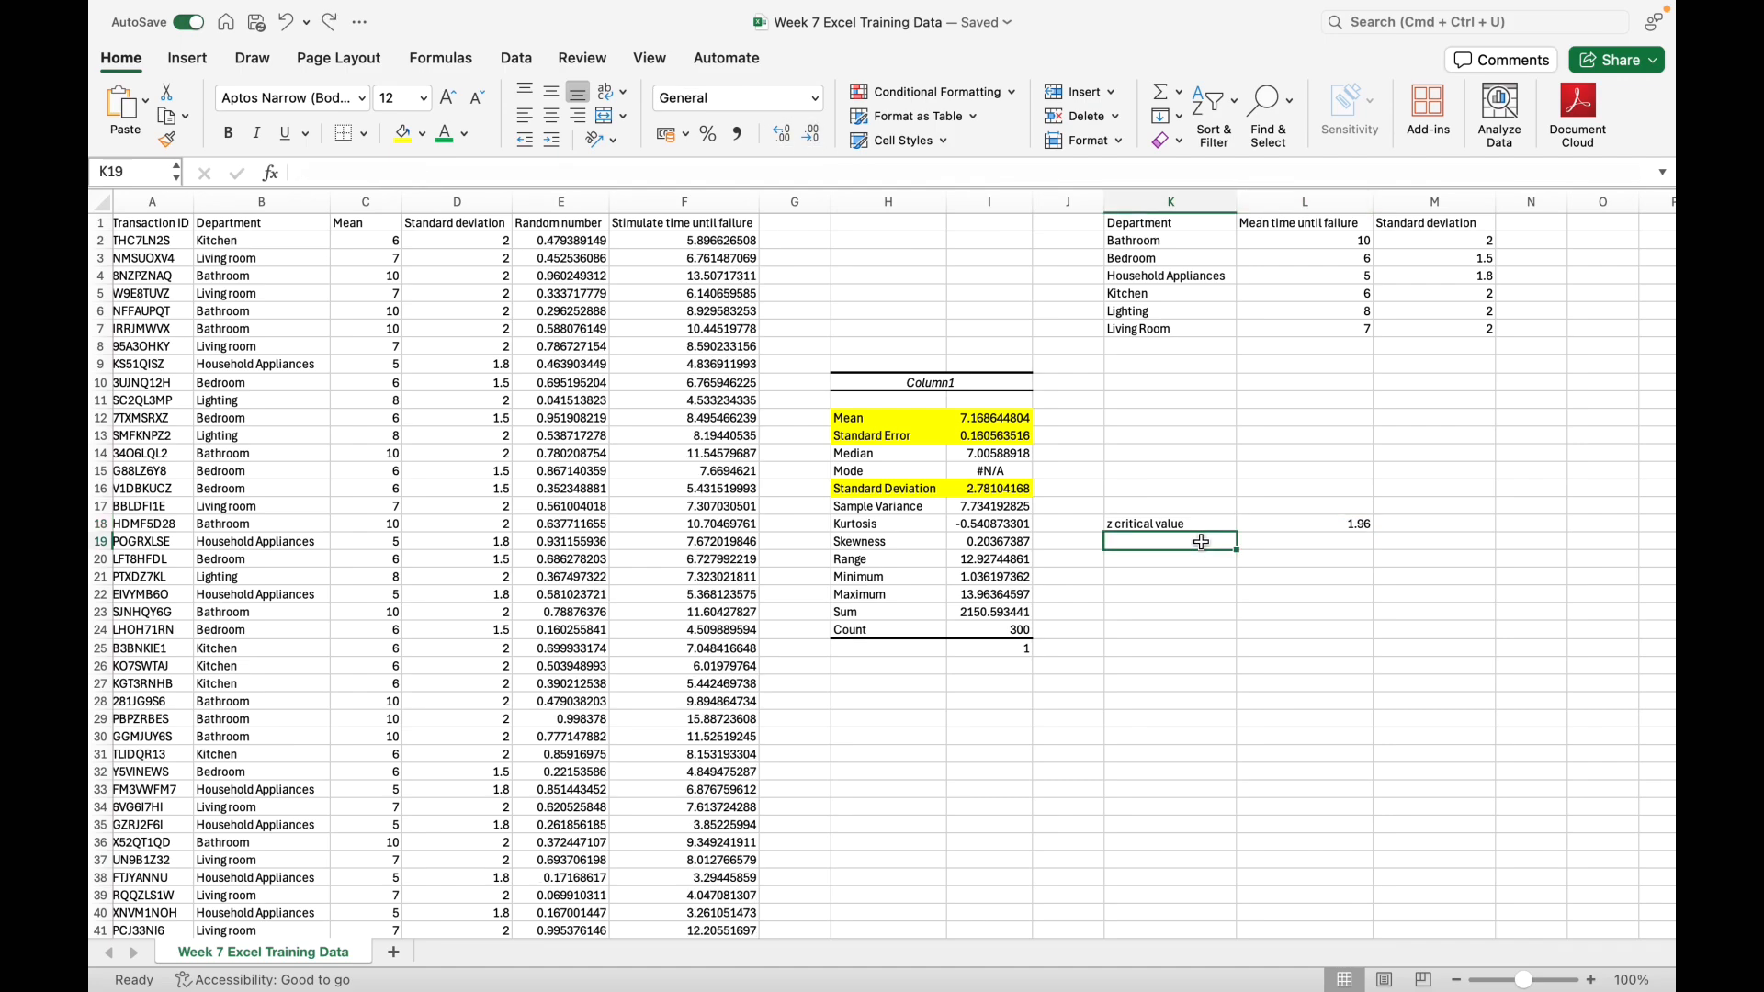
type("Lower")
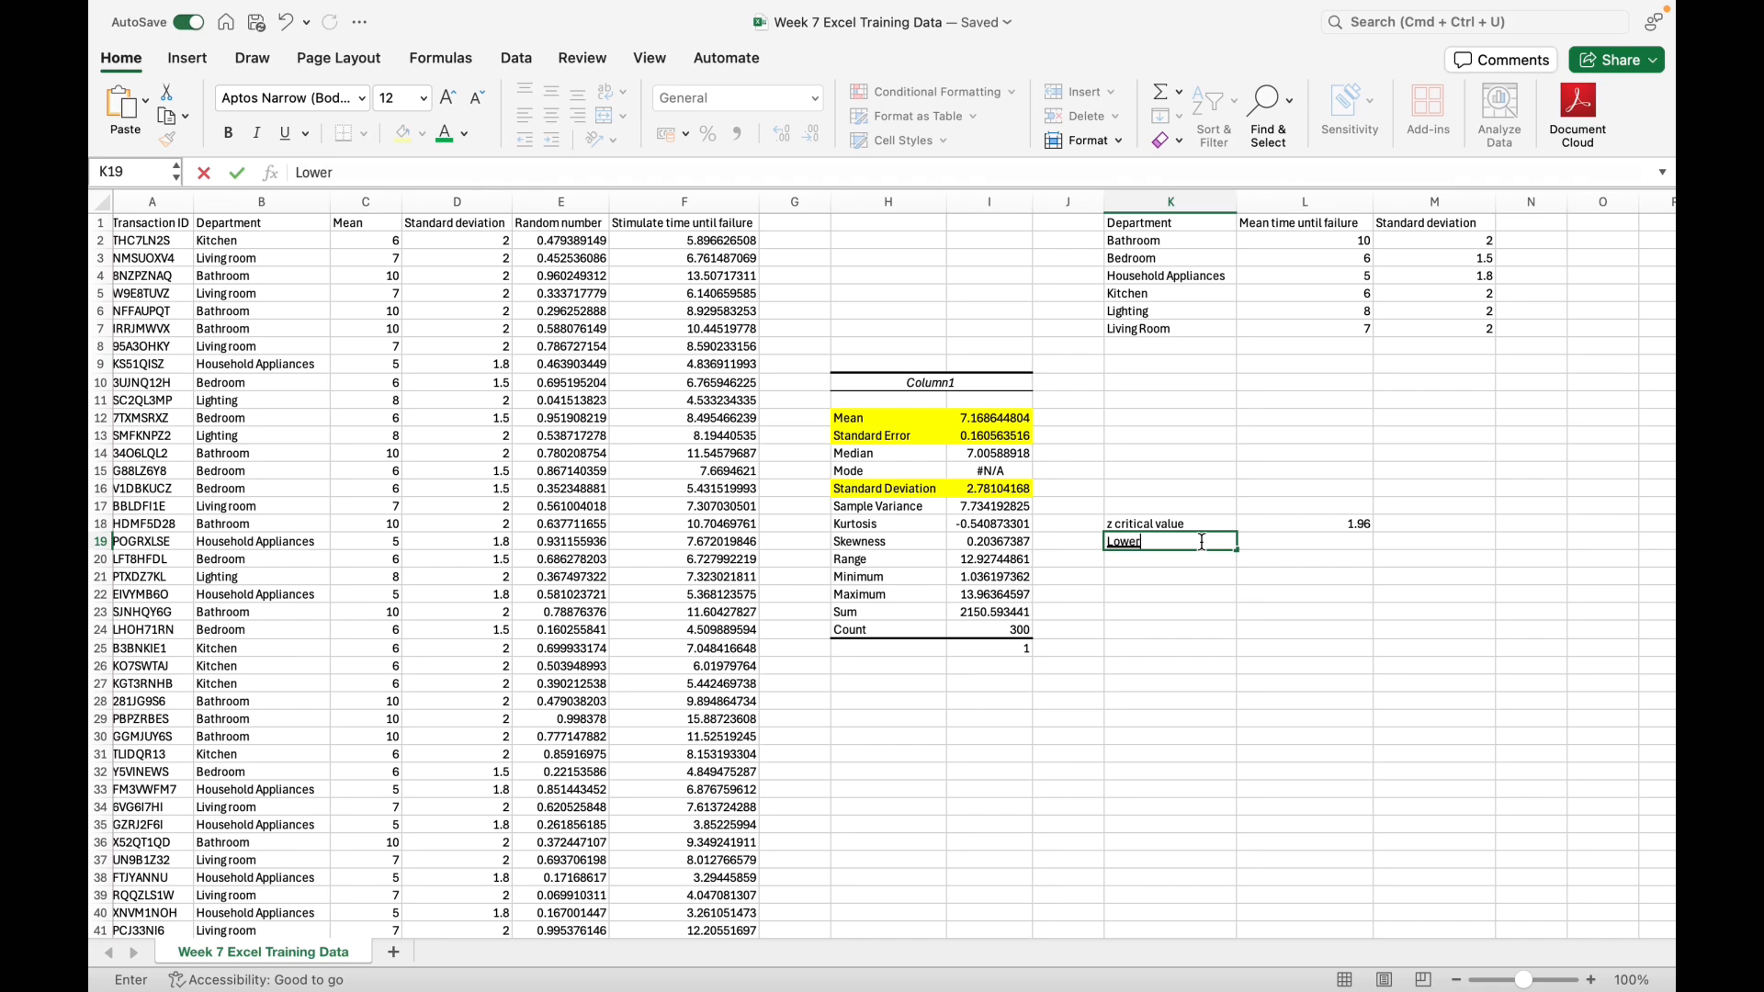
type(" bound")
Step: Start the lower bound formula in L19 as mean minus z critical value times the standard deviation: =I12-L18*(I16
left_click(1251, 542)
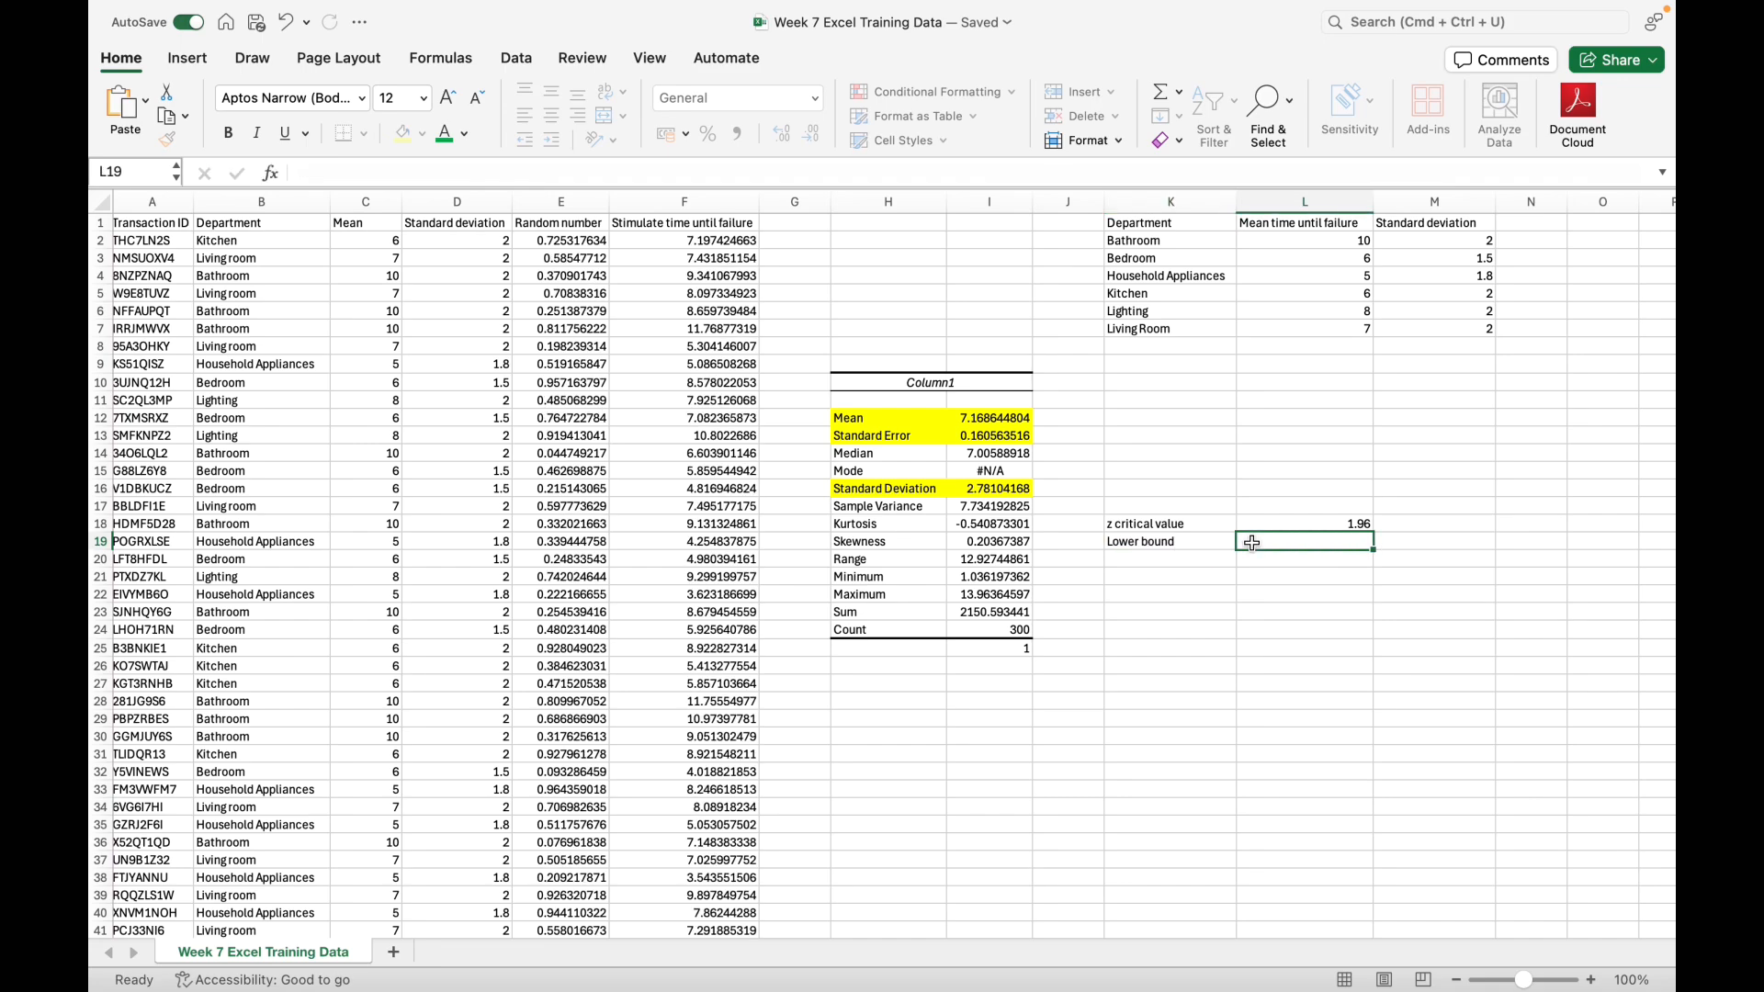
type("=")
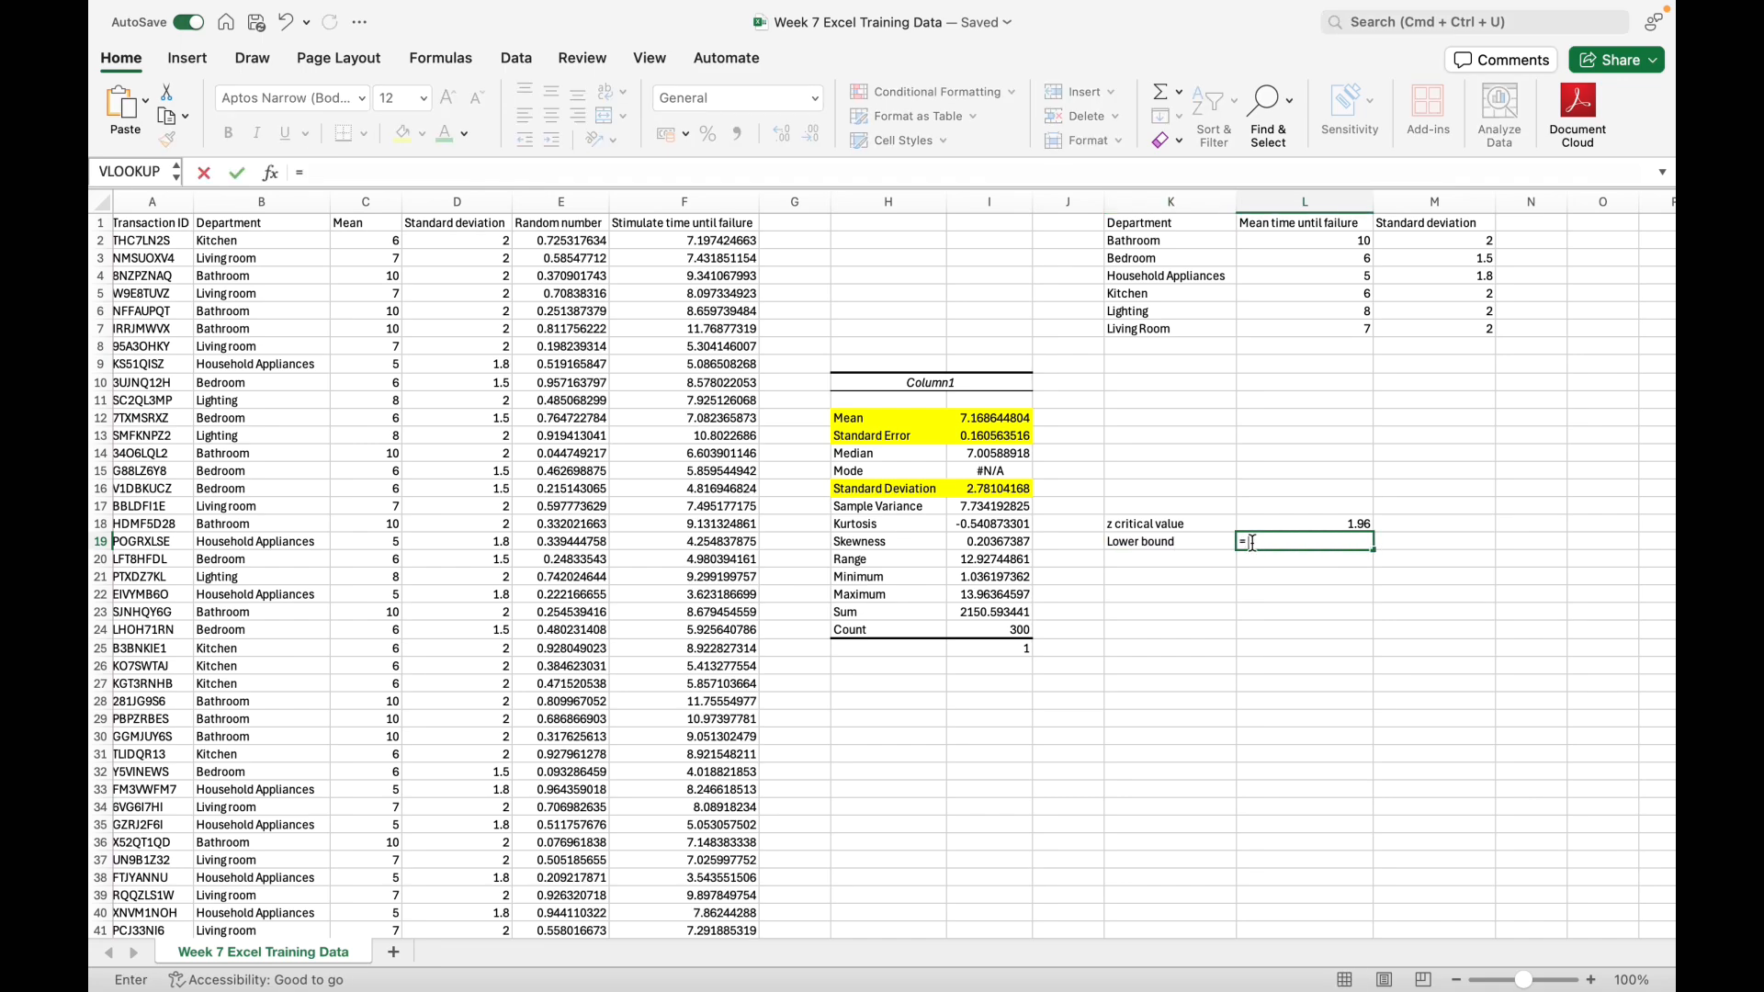
left_click(997, 418)
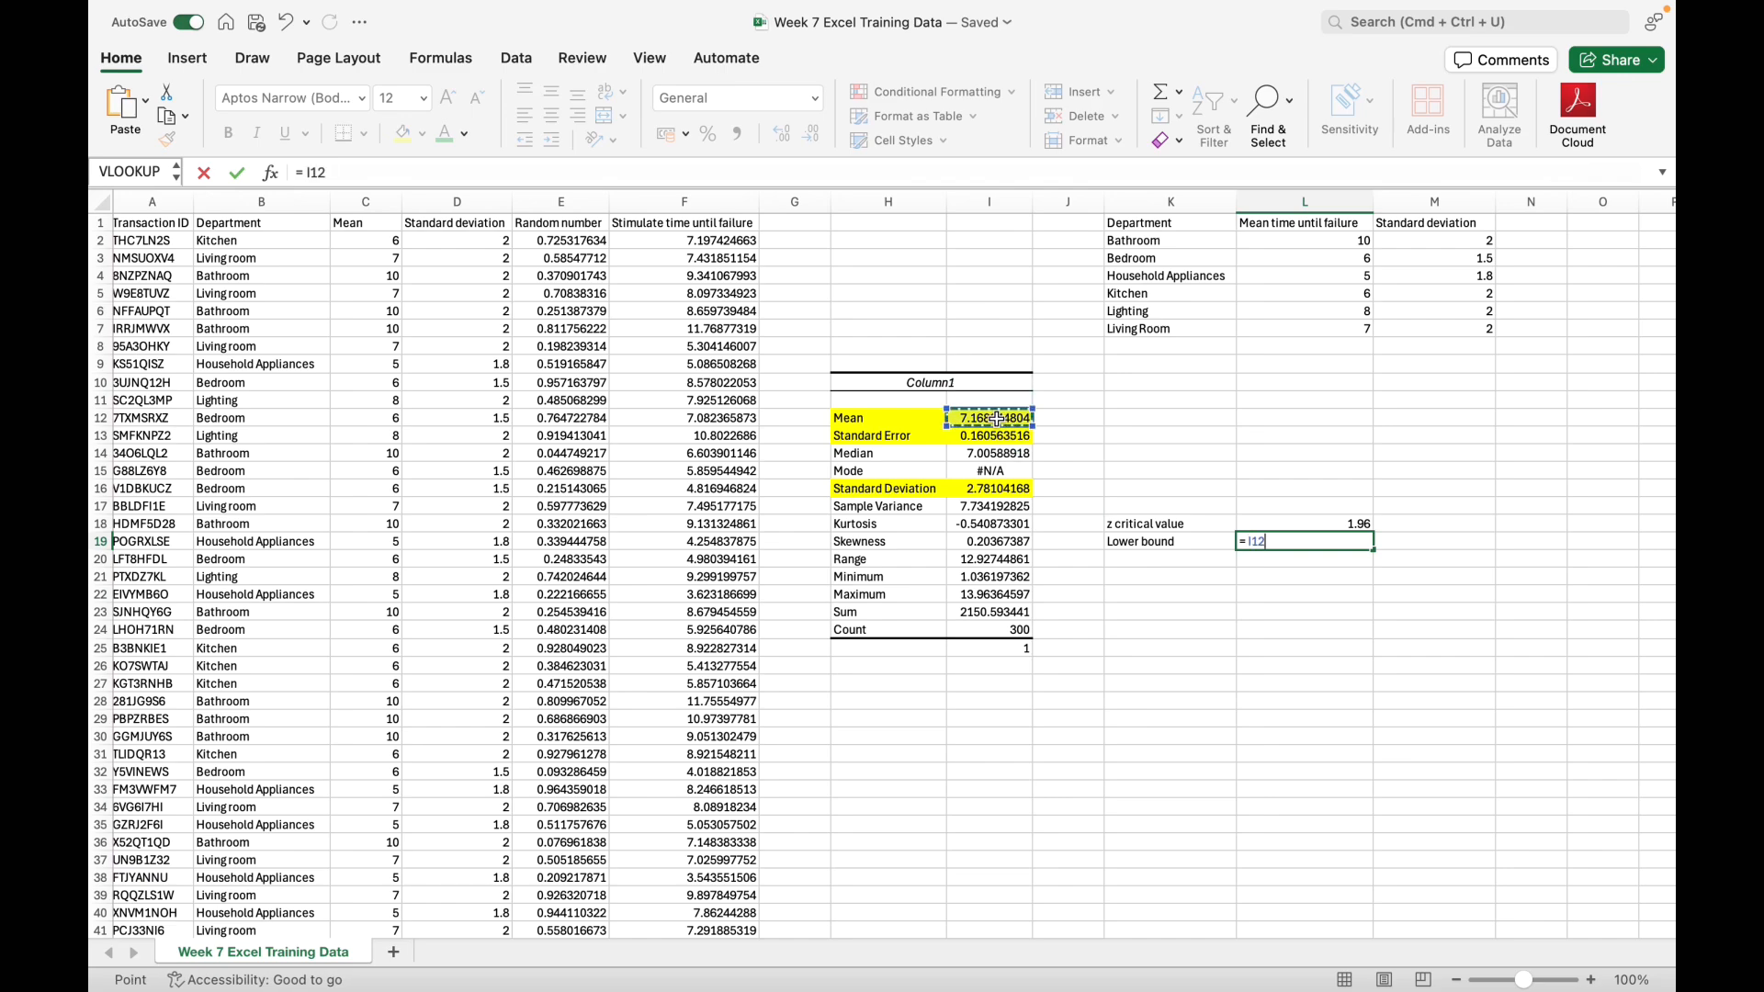
type("-")
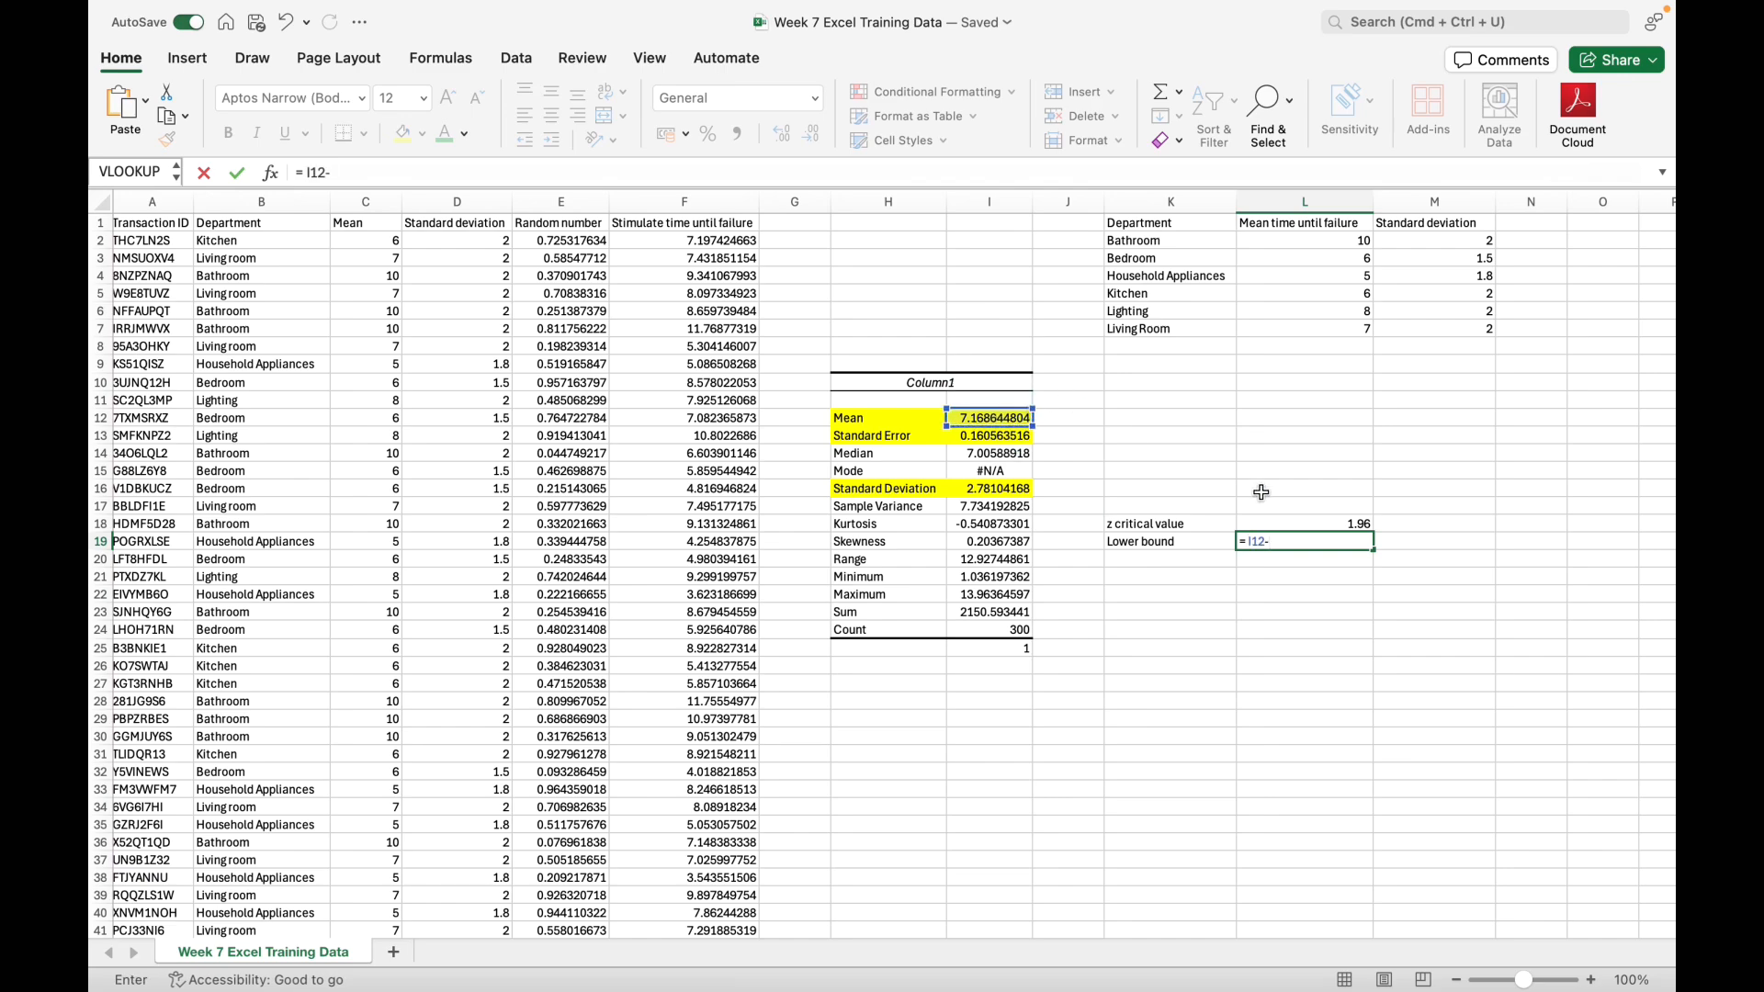
left_click(1272, 525)
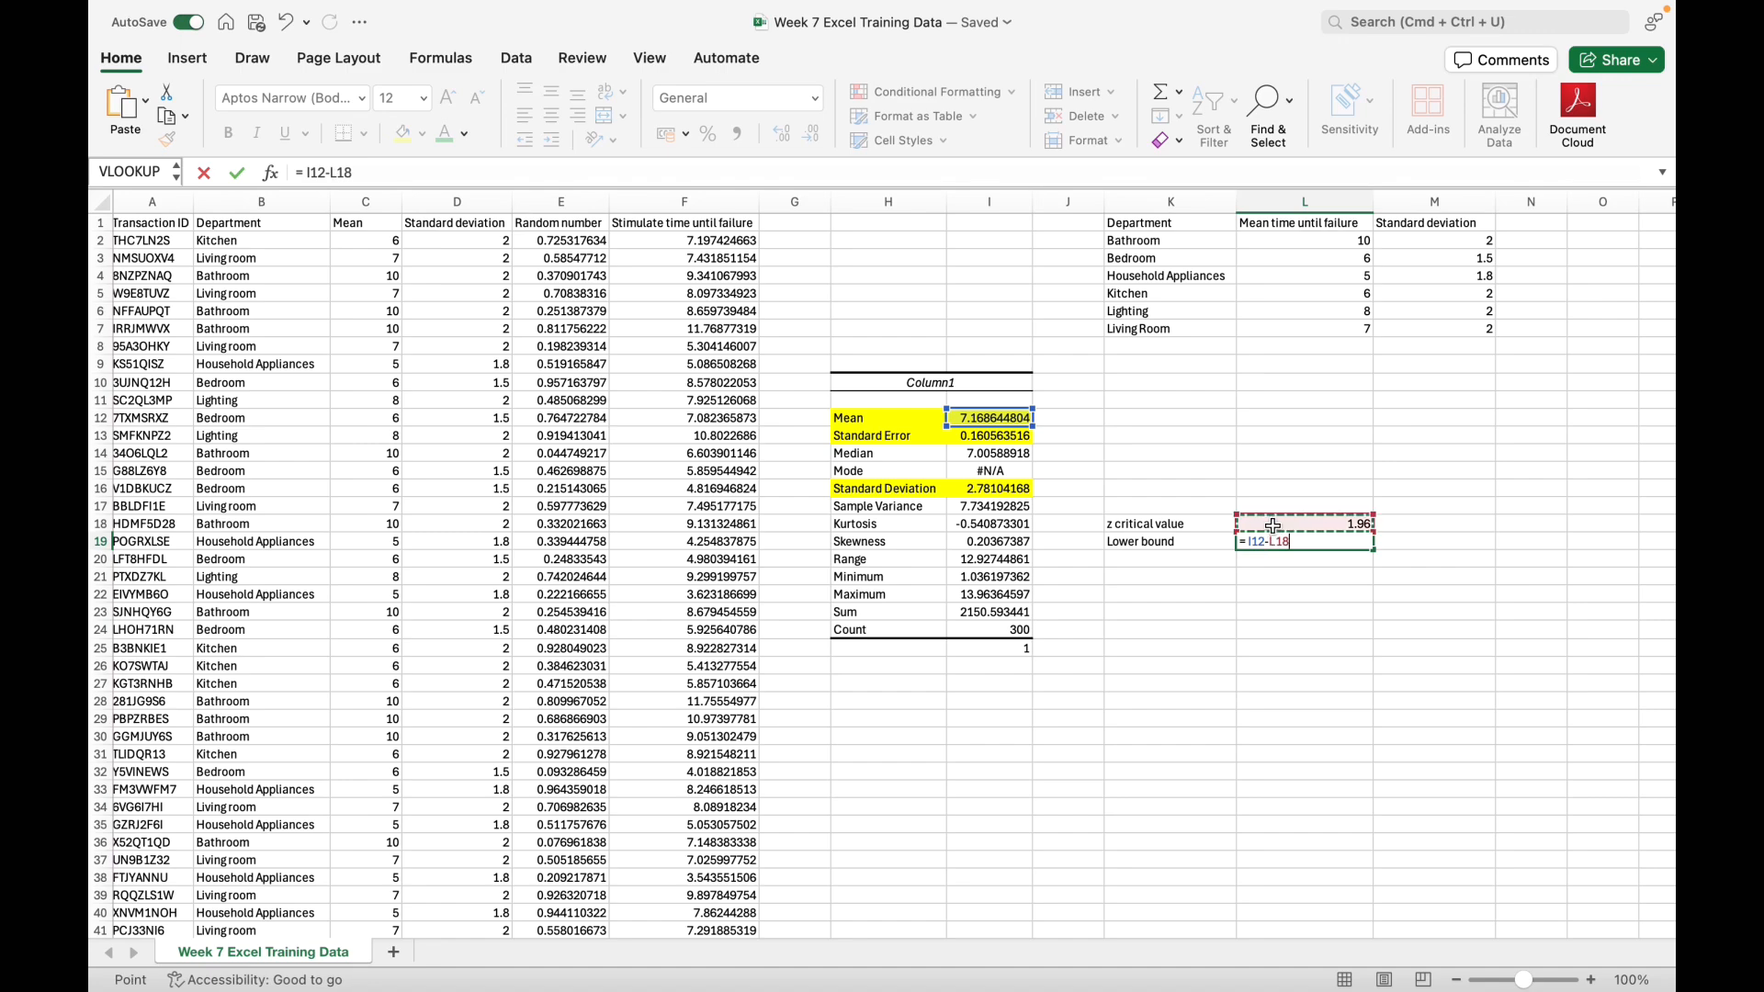
type("*")
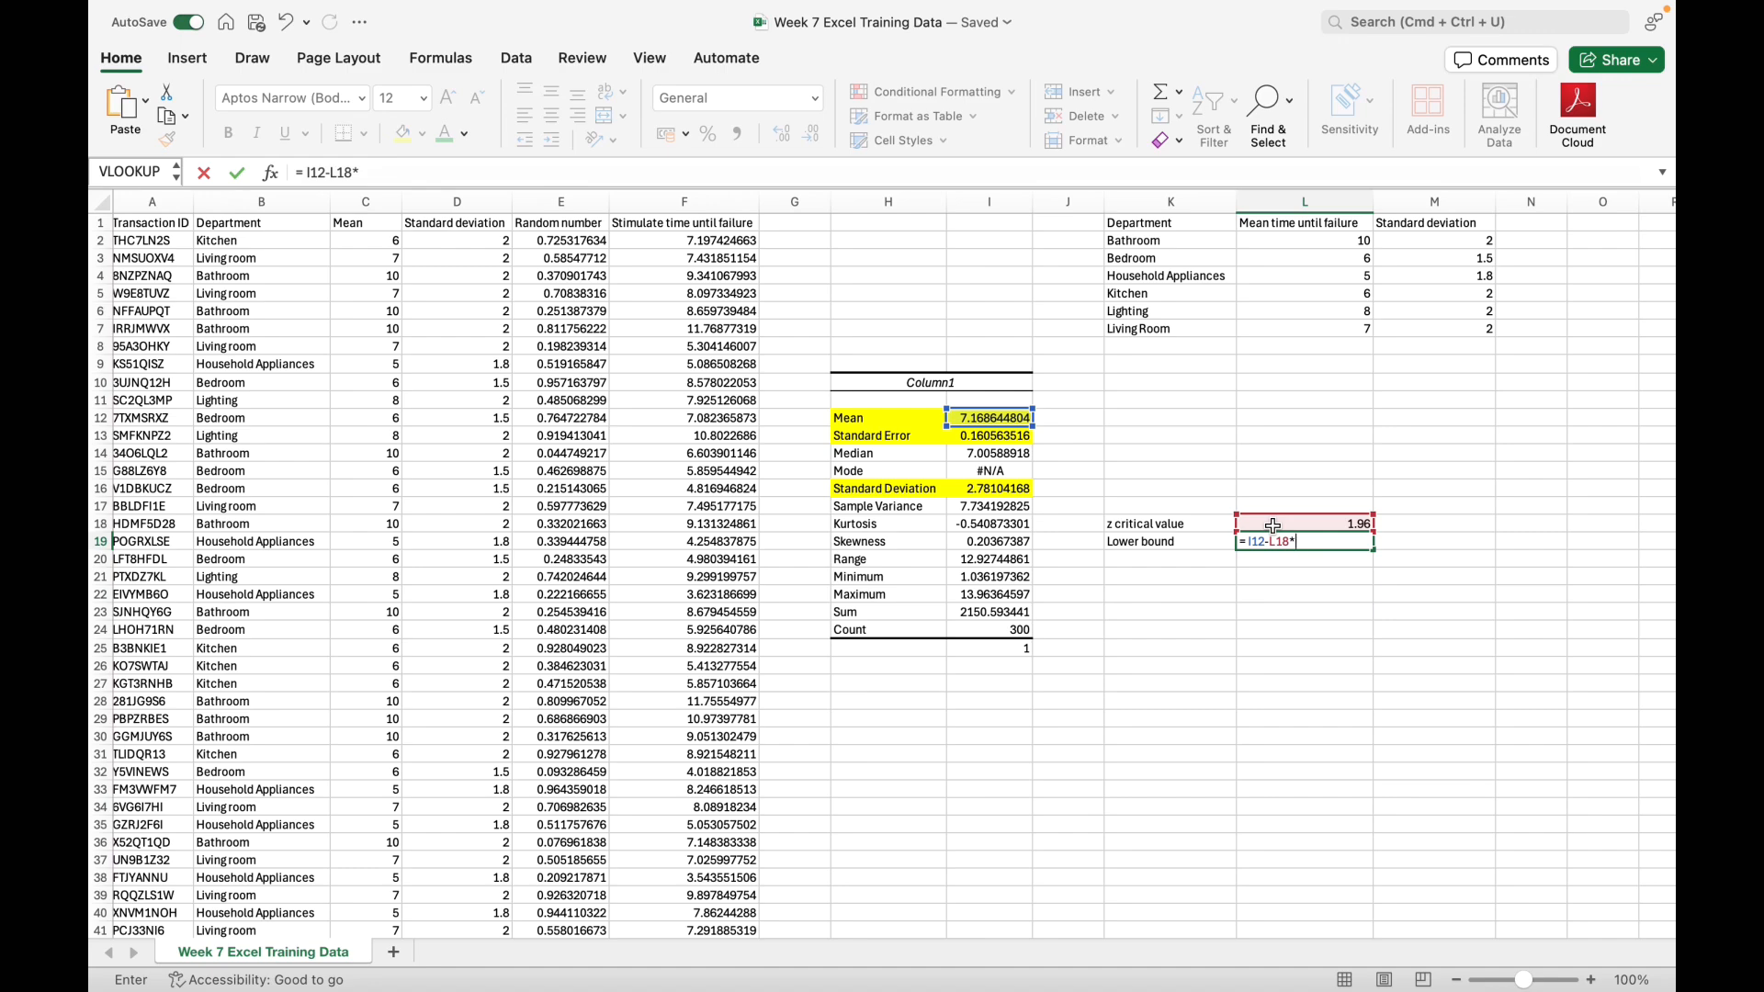
left_click(997, 490)
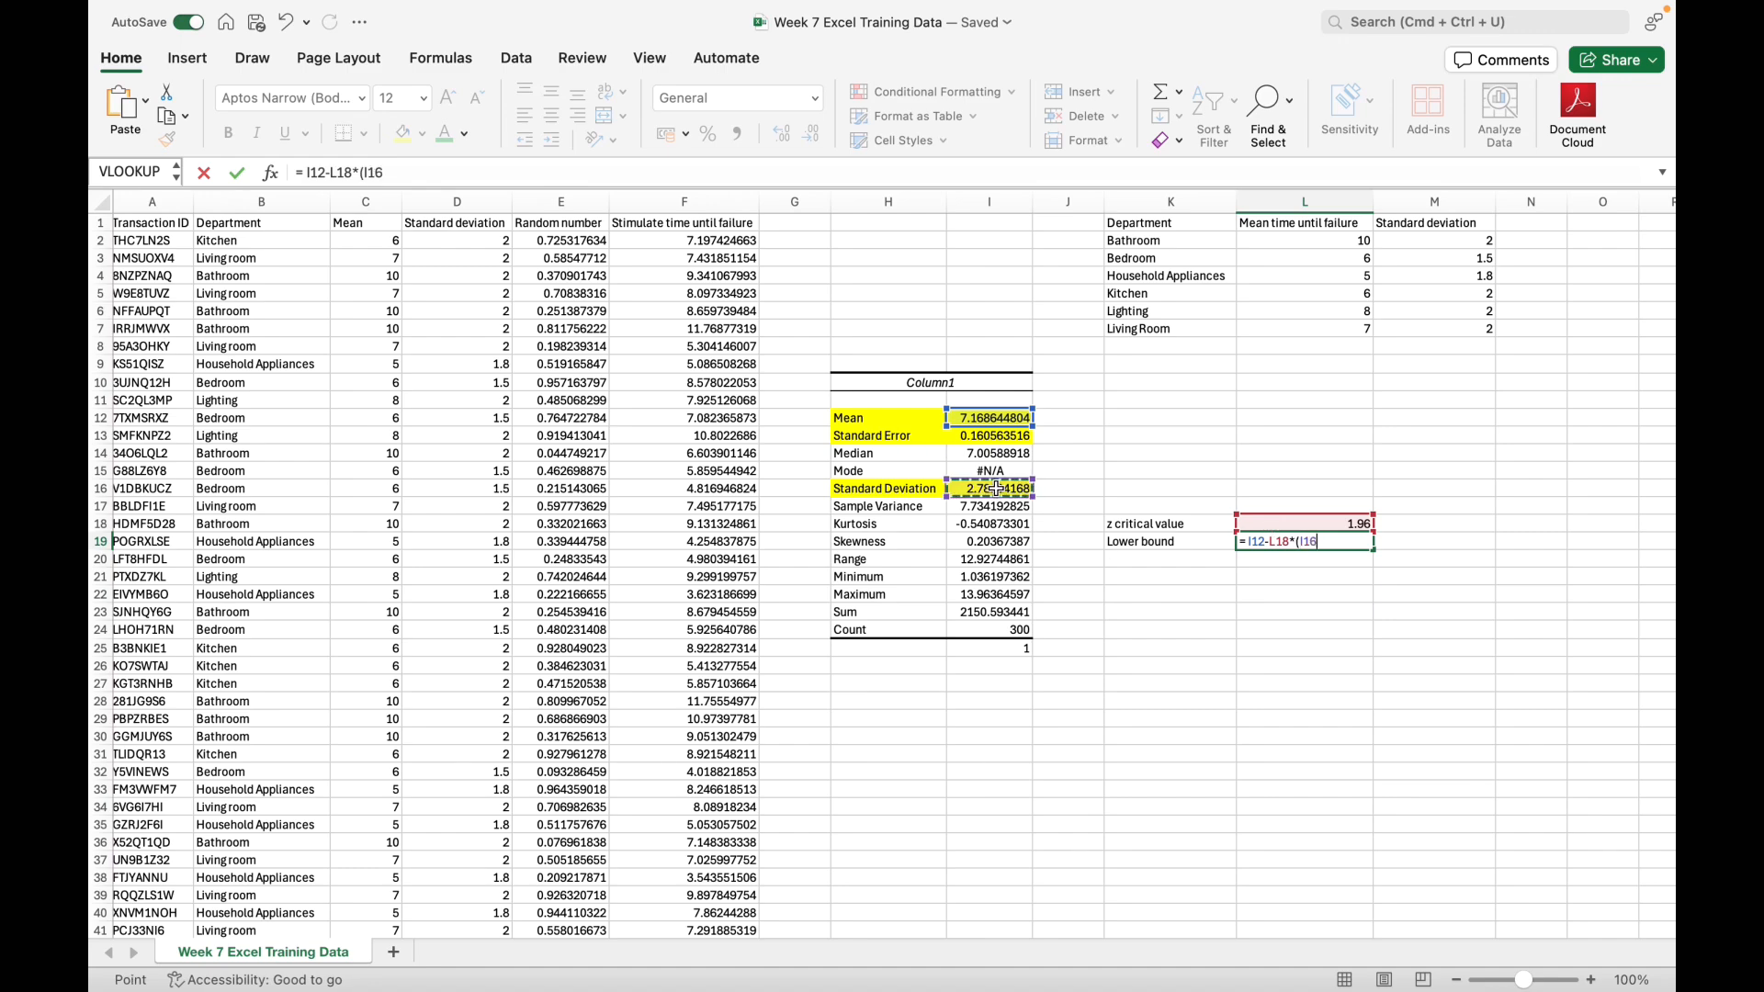
Step: Divide the standard deviation in the L19 formula by the SQRT of the COUNT of the simulated failure times F2:F301
type("/")
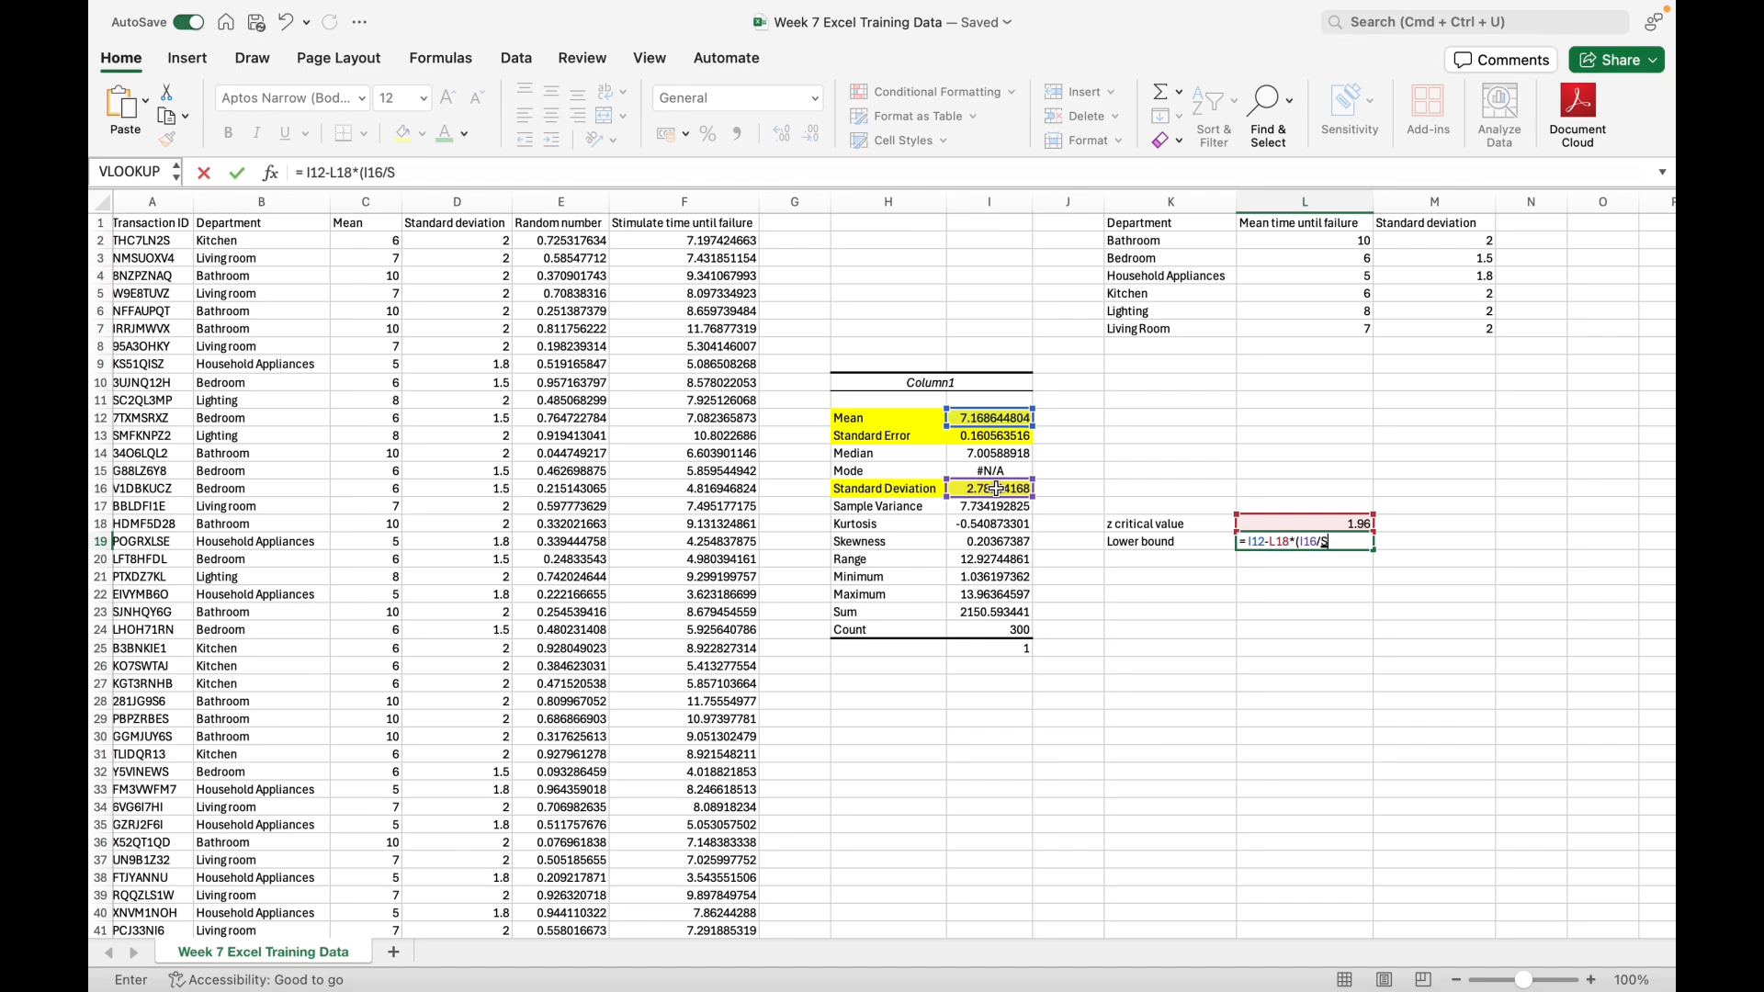
type("SQRT(")
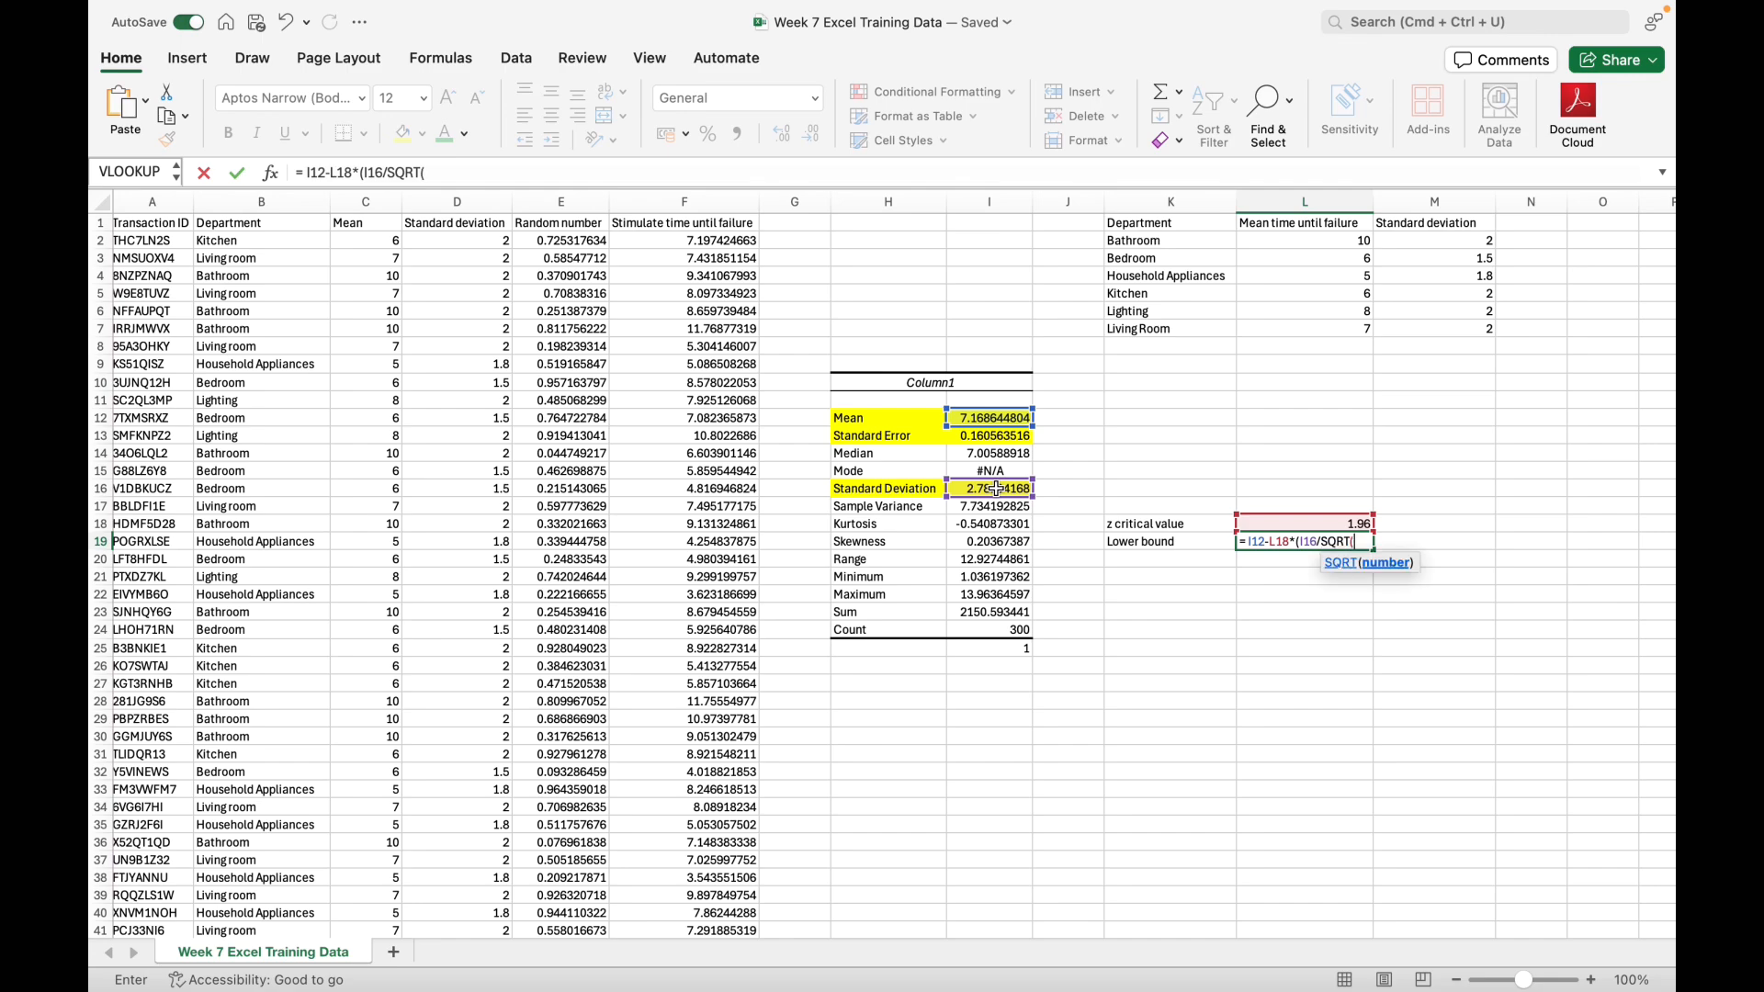
type("COUNT:")
left_click(666, 240)
key("ctrl+shift+Down")
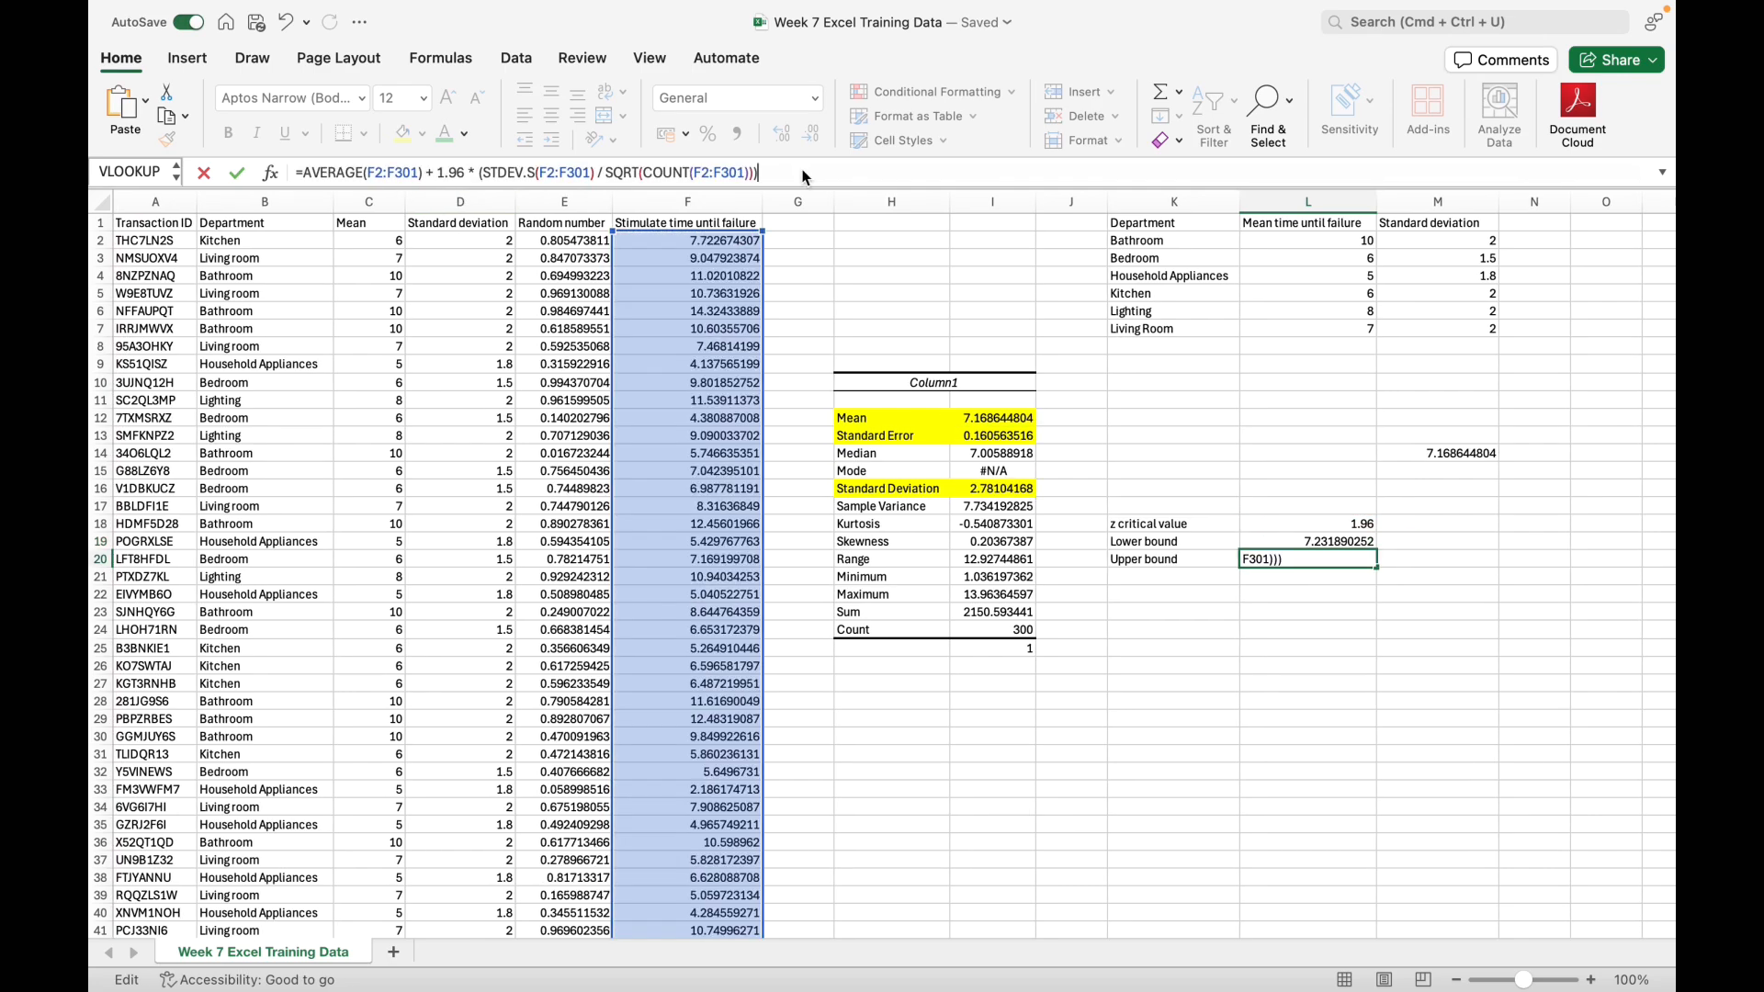
Step: Commit the upper bound formula in L20, =AVERAGE(F2:F301) + 1.96 * (STDEV.S(F2:F301) / SQRT(COUNT(F2:F301))), and review it against the lower bound formula in L19
key("Return")
left_click(1308, 556)
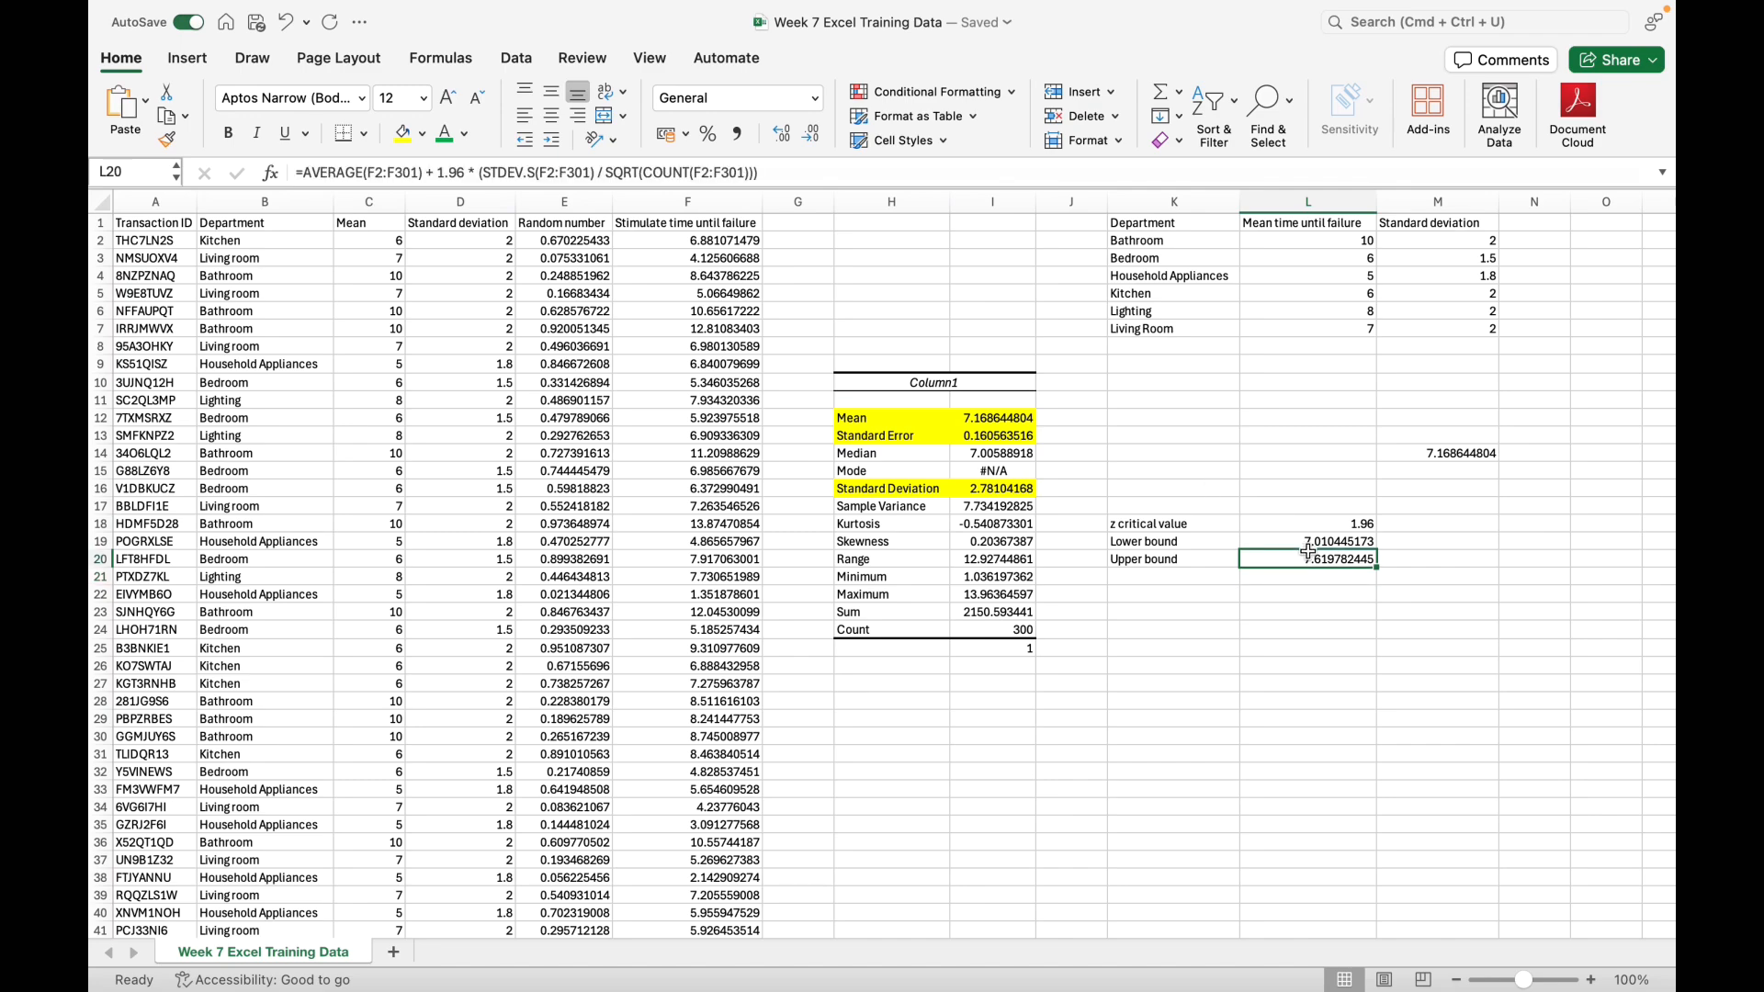
left_click(1306, 542)
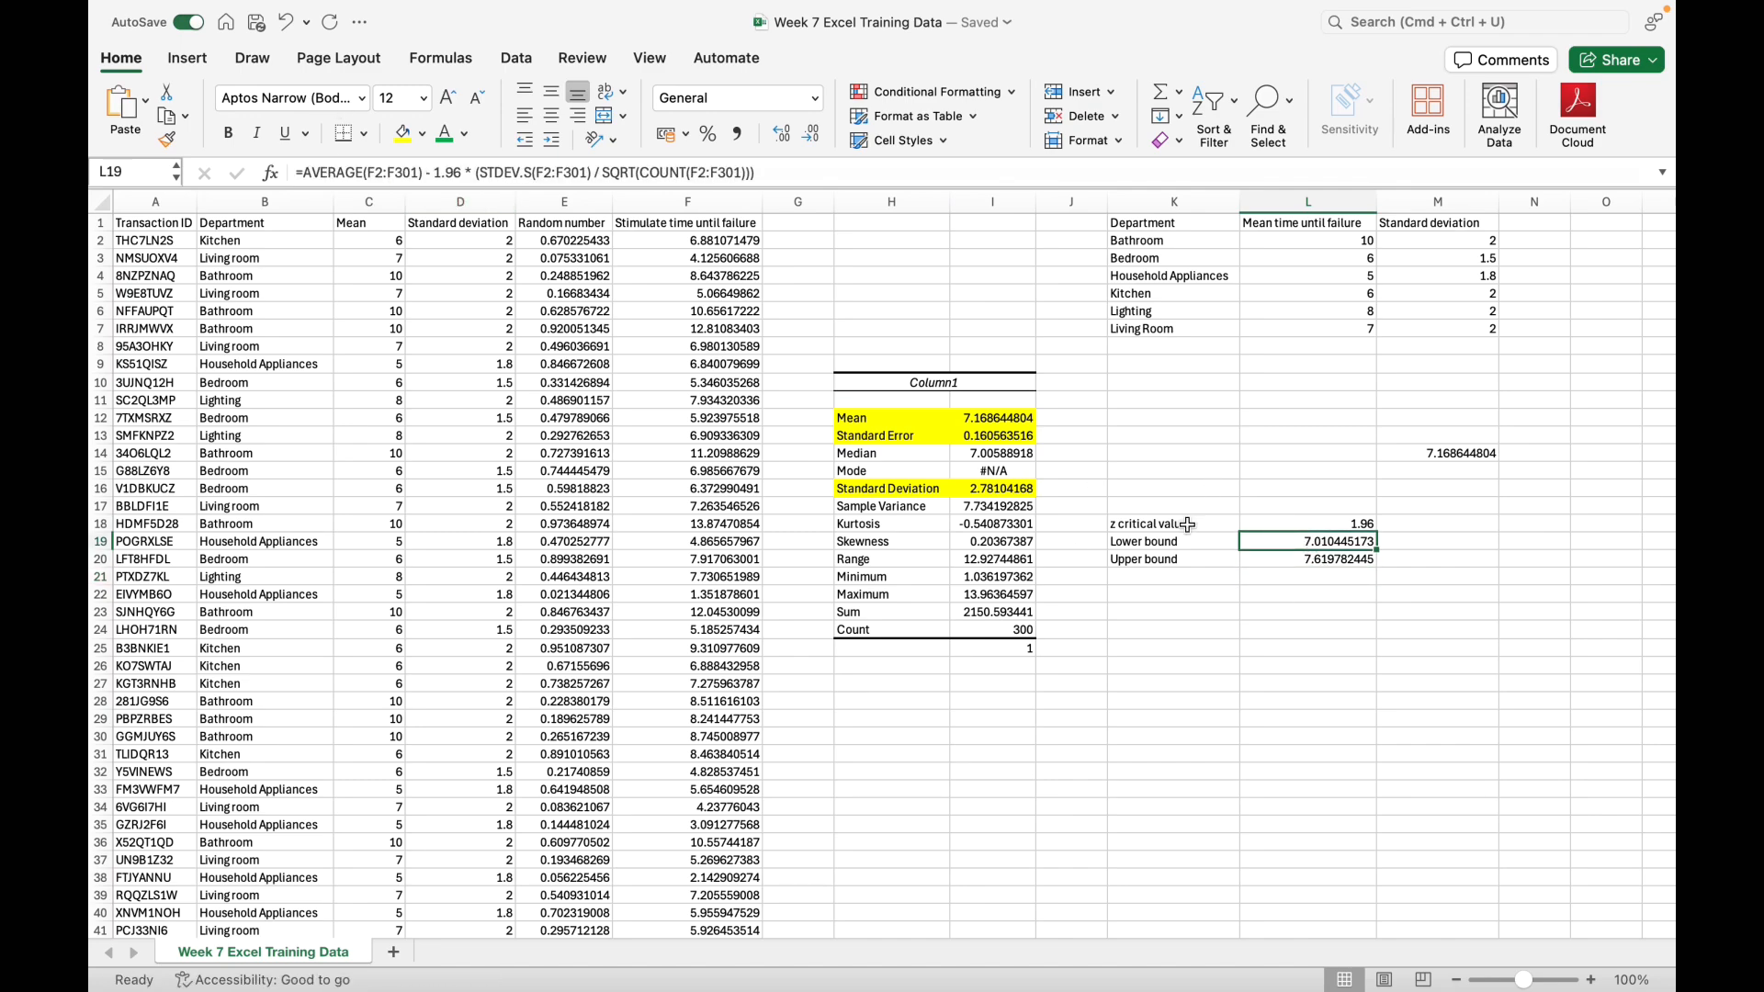
left_click(1312, 564)
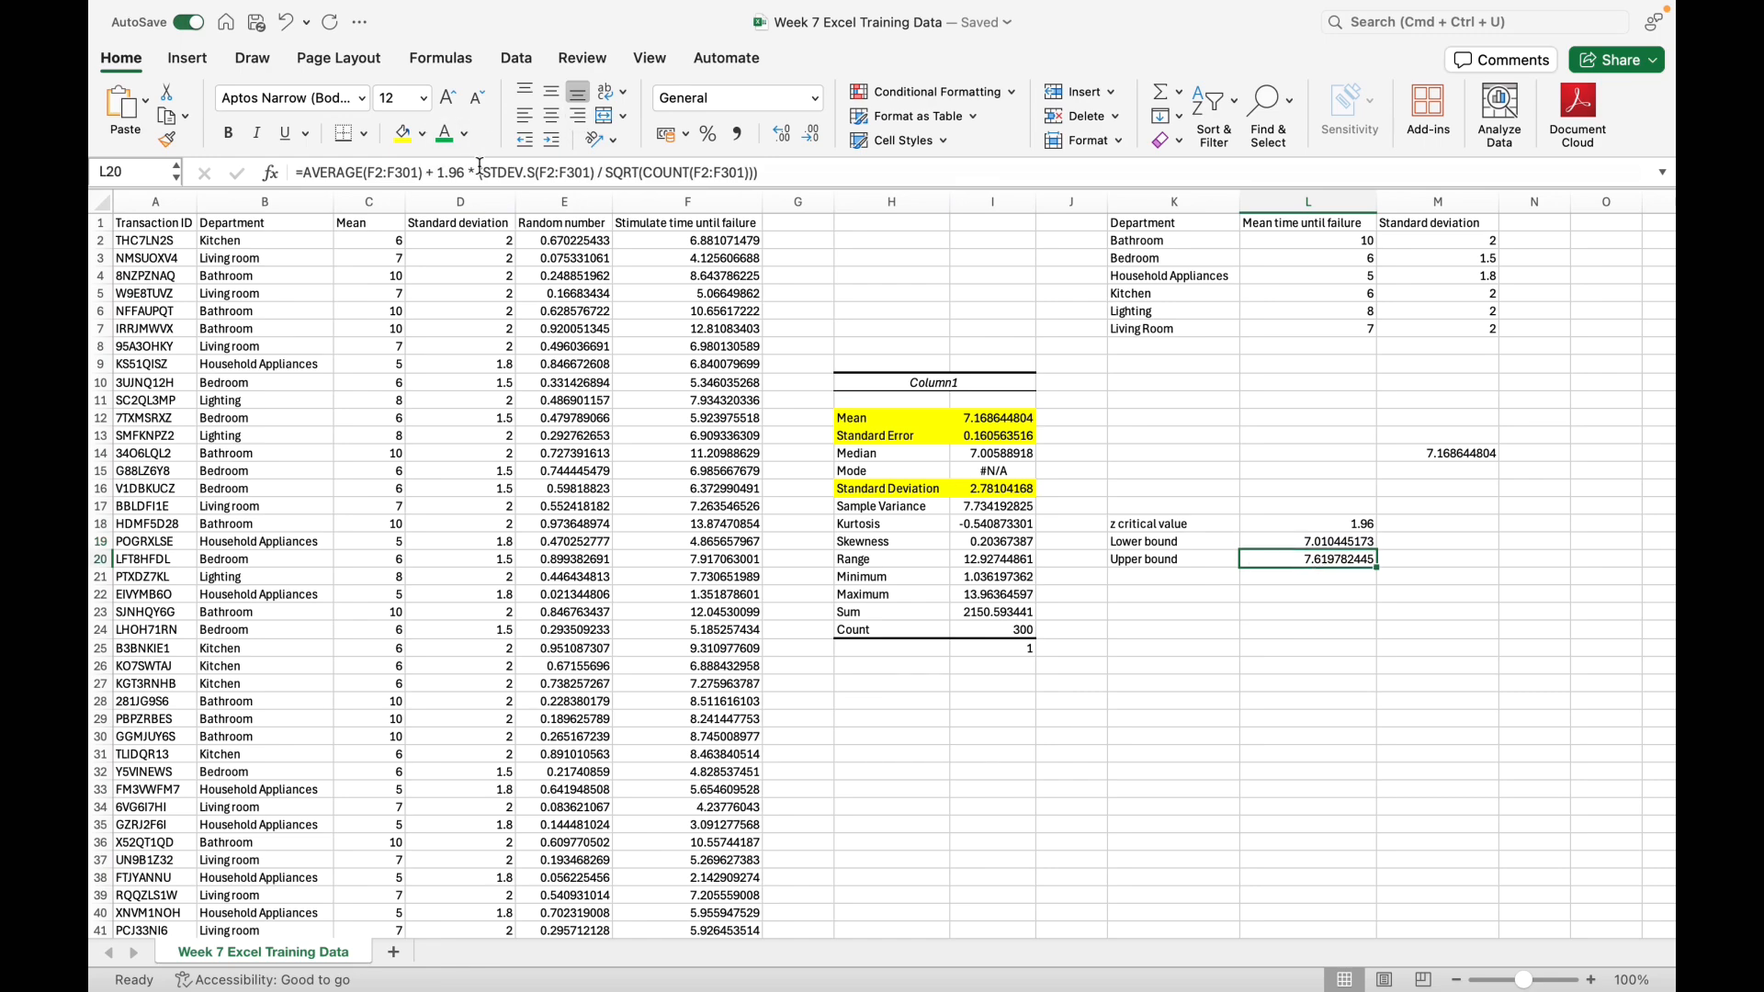